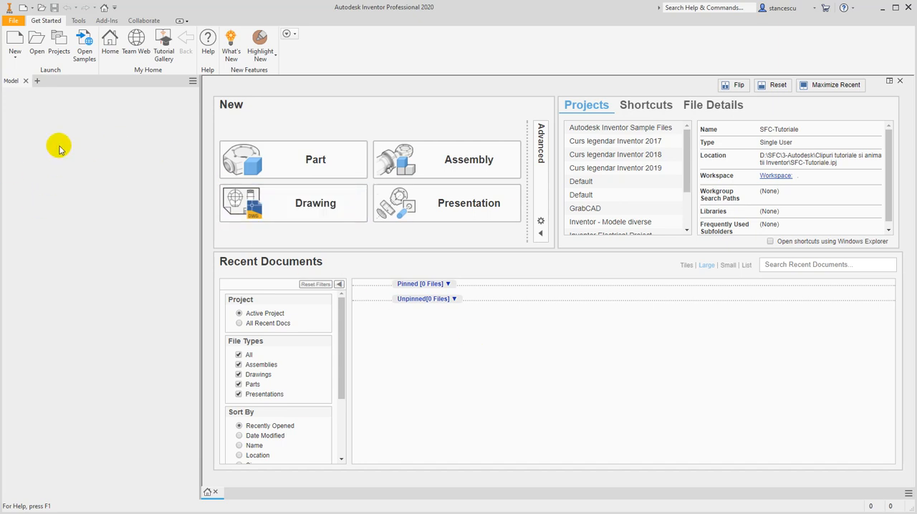
Create a metric part from the Standard (mm).ipt template and start a 2D sketch on the XZ plane
left_click(21, 43)
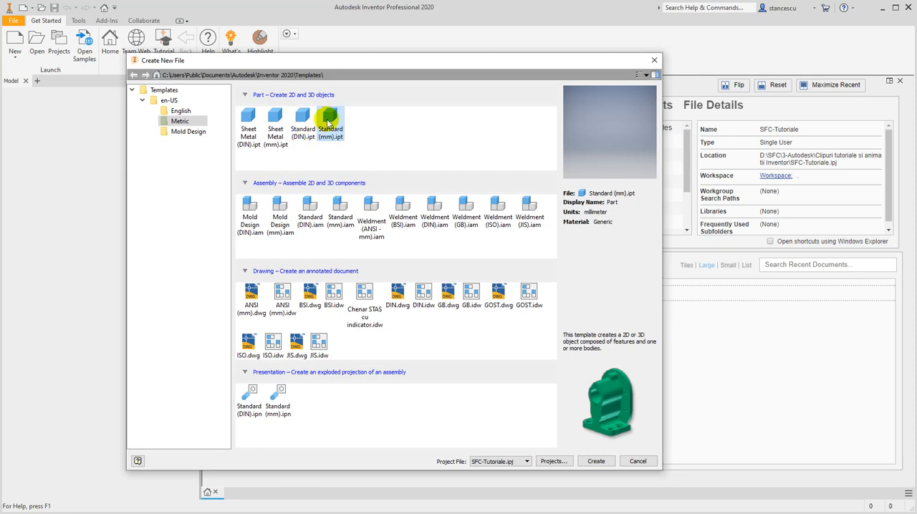
left_click(596, 461)
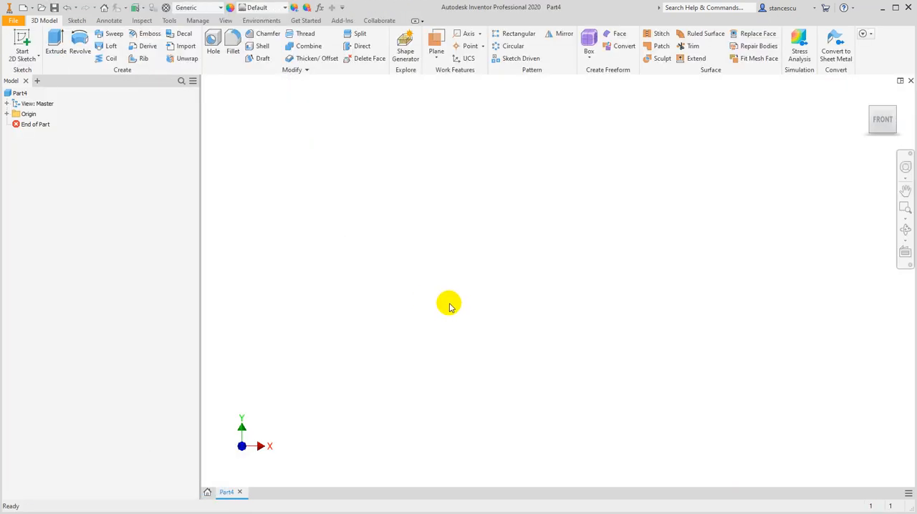
left_click(19, 41)
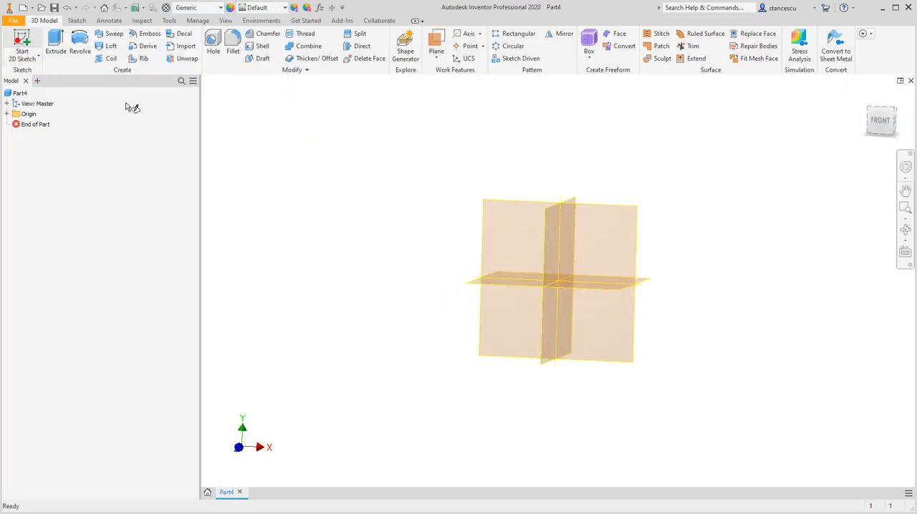
left_click(421, 267)
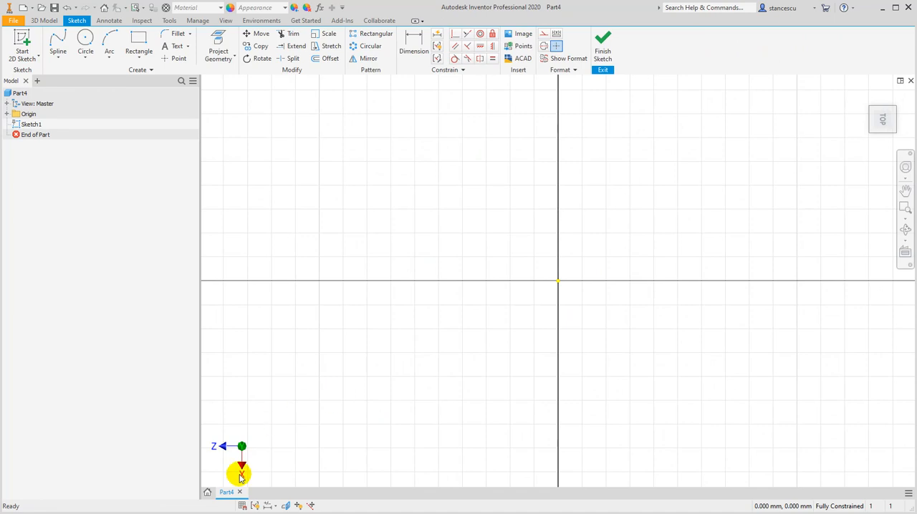
mouse_move(899, 79)
left_click(900, 98)
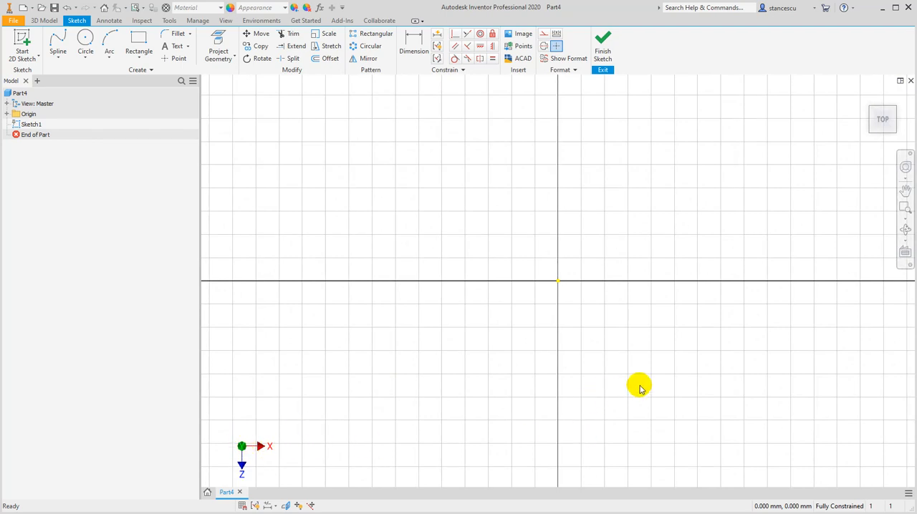
Sketch a 125 mm by 50 mm rectangle with one corner at the origin and finish the sketch
mouse_move(515, 260)
middle_mouse_down()
mouse_move(391, 309)
mouse_move(356, 308)
middle_mouse_up()
left_click(136, 39)
left_click(404, 352)
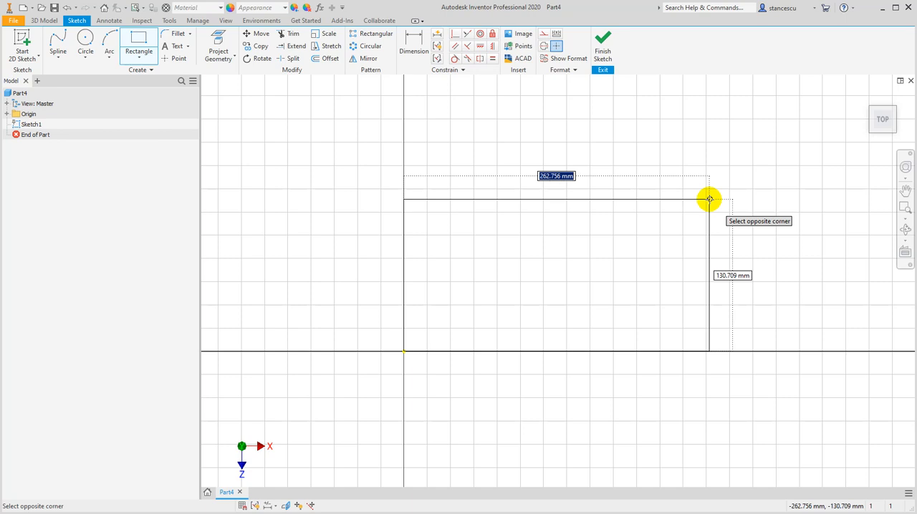
type("125")
key("Tab")
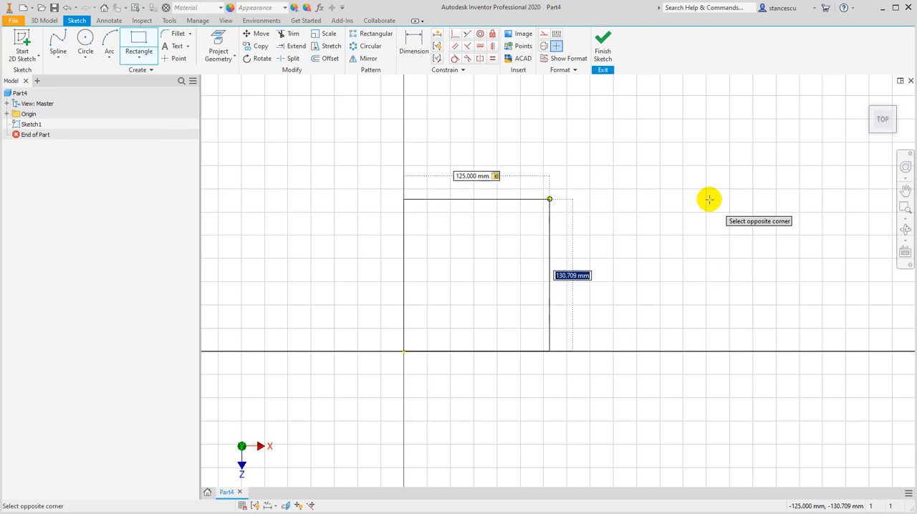
type("50")
key("Return")
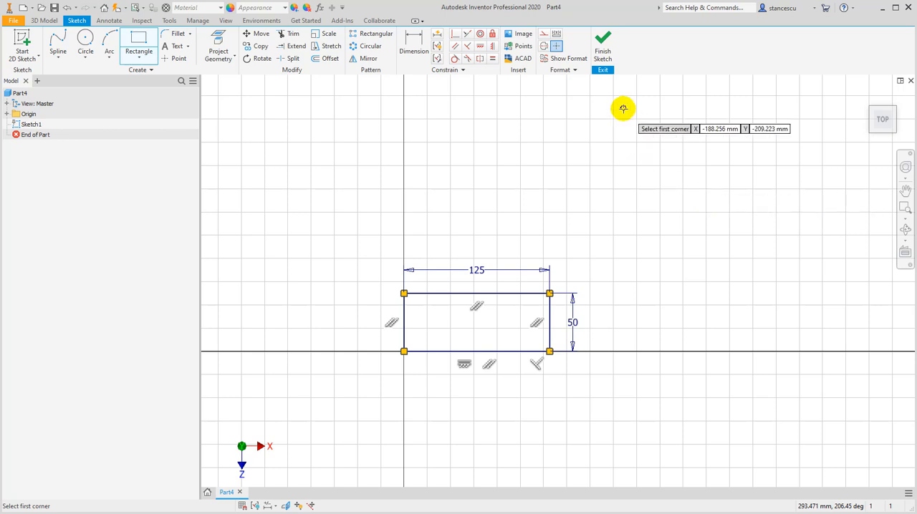
left_click(601, 39)
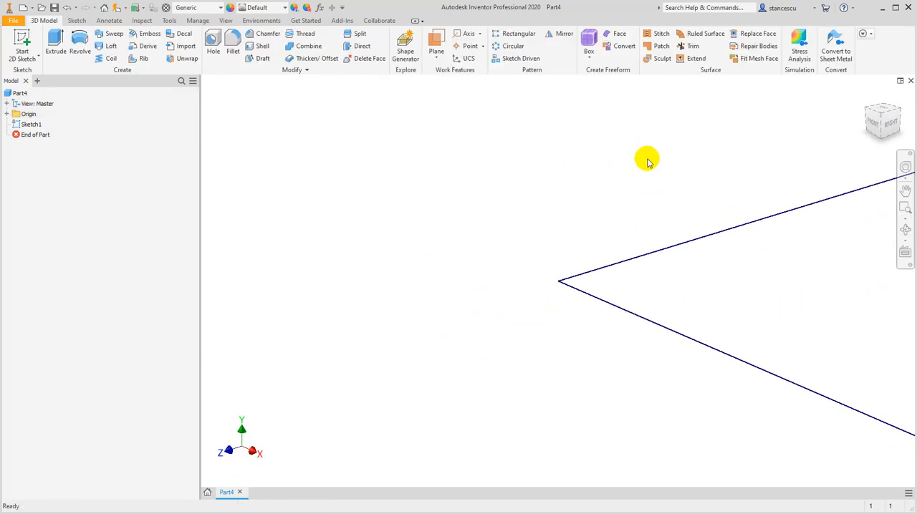
Extrude the rectangular profile 70 mm upward into a solid block
mouse_move(867, 100)
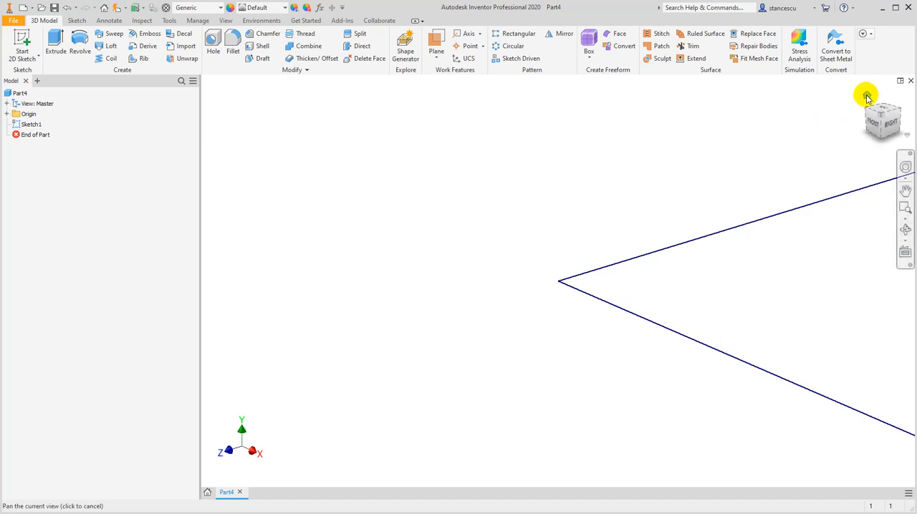
left_click(867, 97)
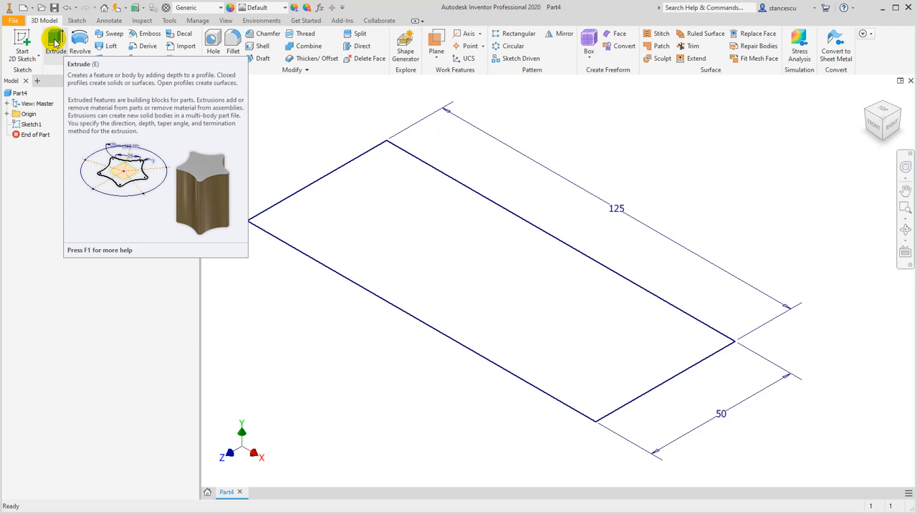
left_click(55, 43)
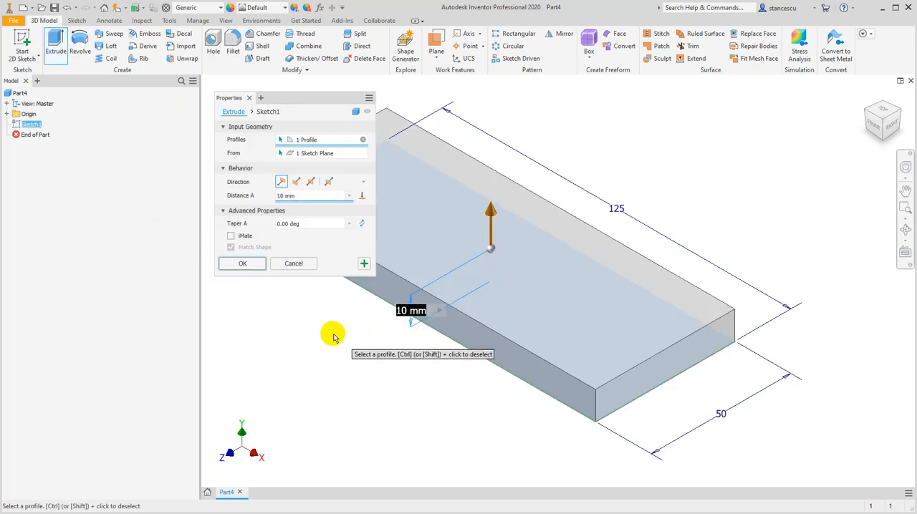
type("70")
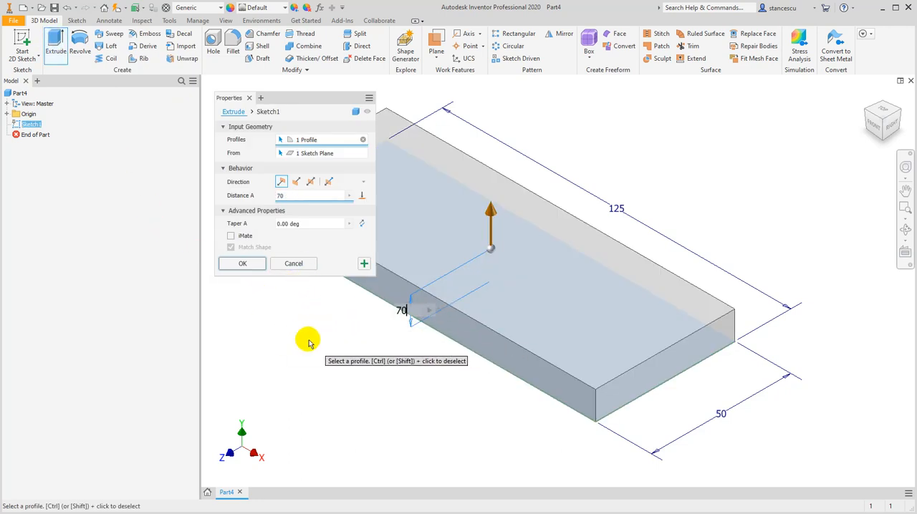
left_click(242, 263)
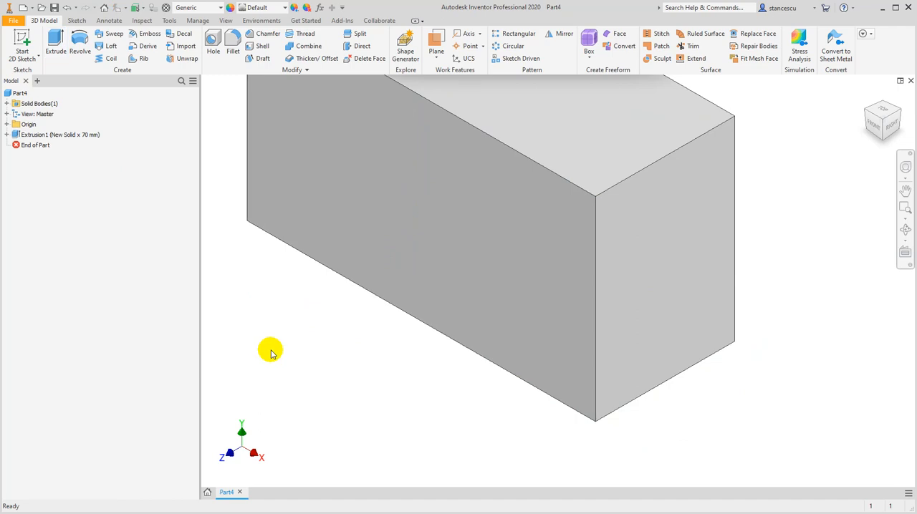
key("F6")
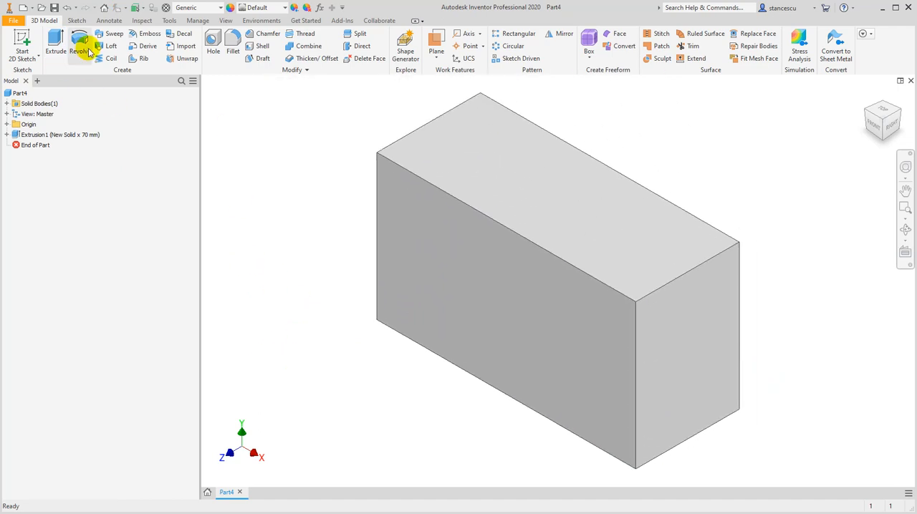
Change the model's visual style to wireframe
left_click(224, 21)
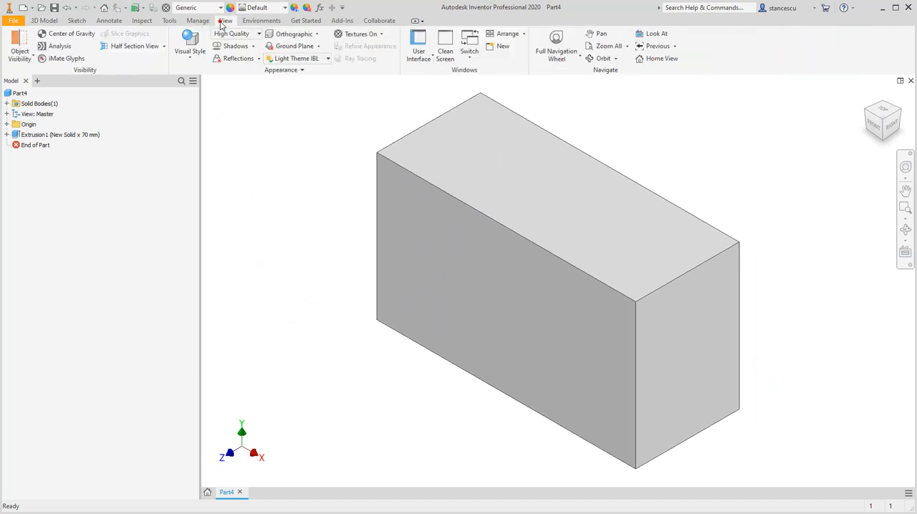
left_click(188, 51)
left_click(239, 165)
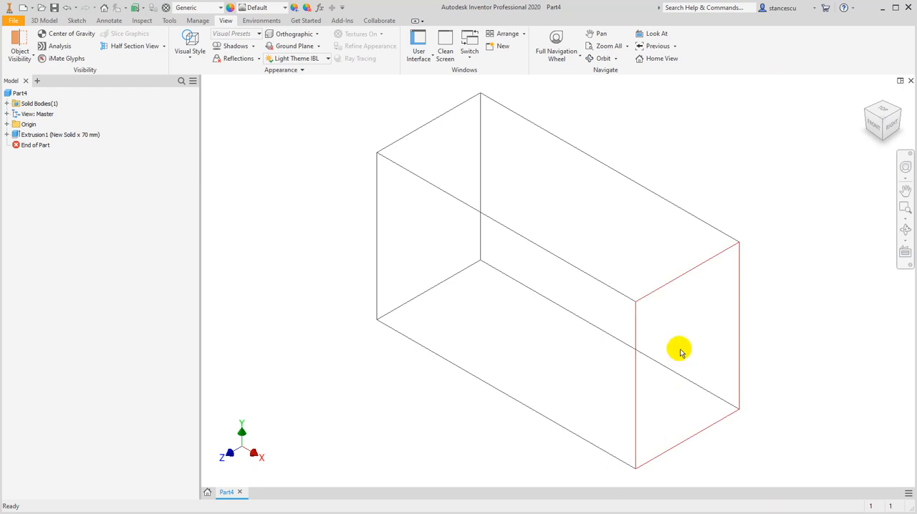
Start a 2D sketch on the block's right end face
mouse_move(696, 368)
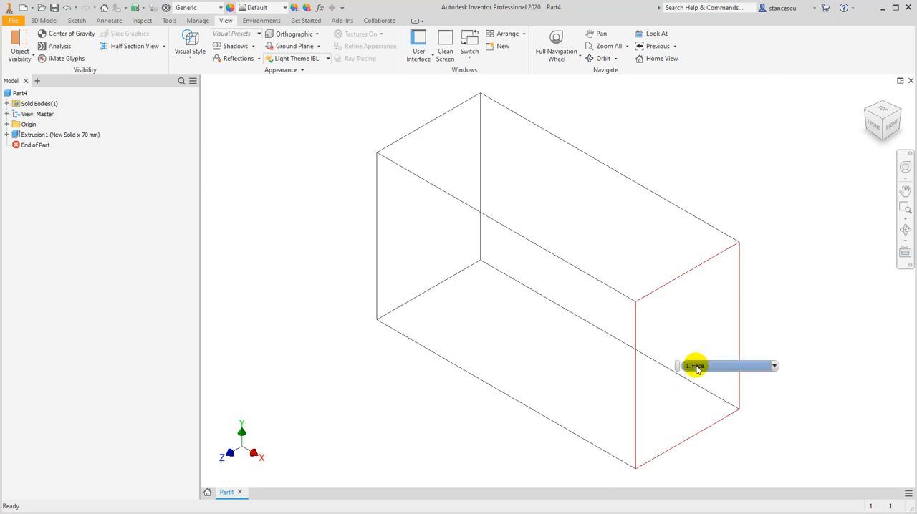
left_click(701, 328)
left_click(775, 320)
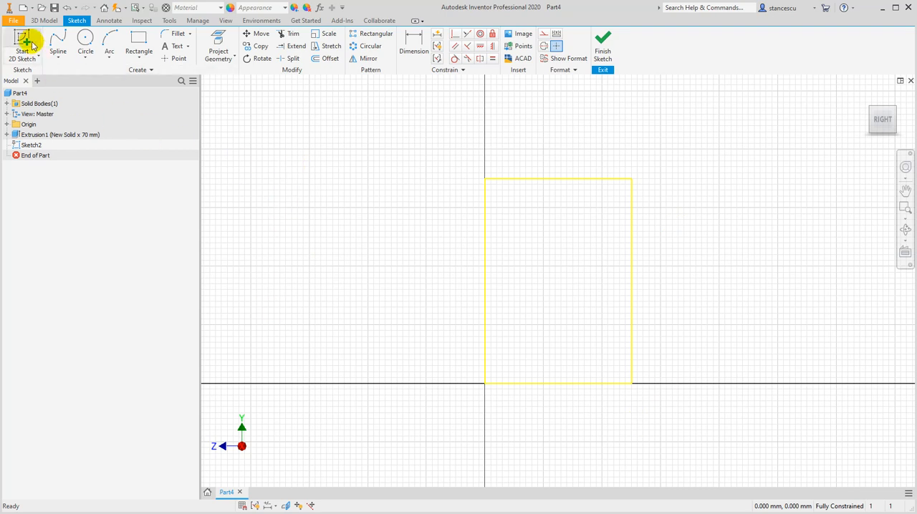
Set the in-canvas color scheme to Winter Night and enable enhanced highlighting in the application options
left_click(14, 22)
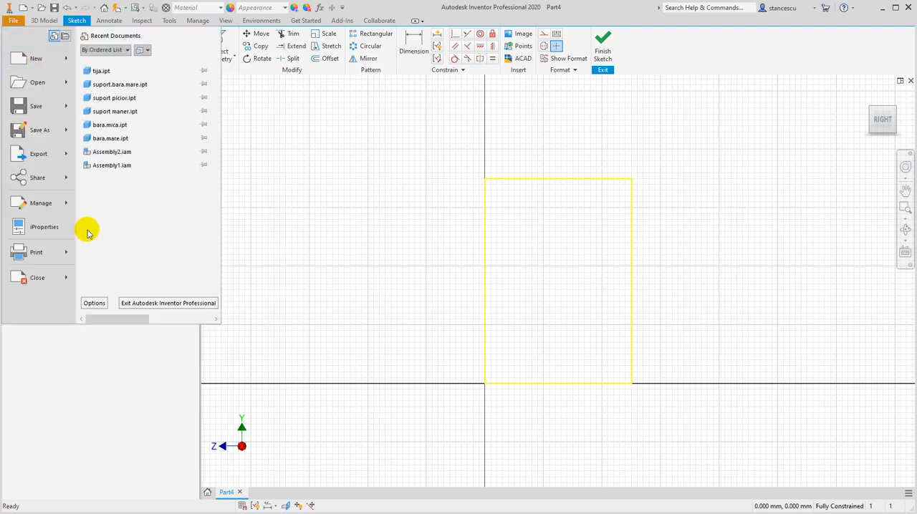
left_click(98, 304)
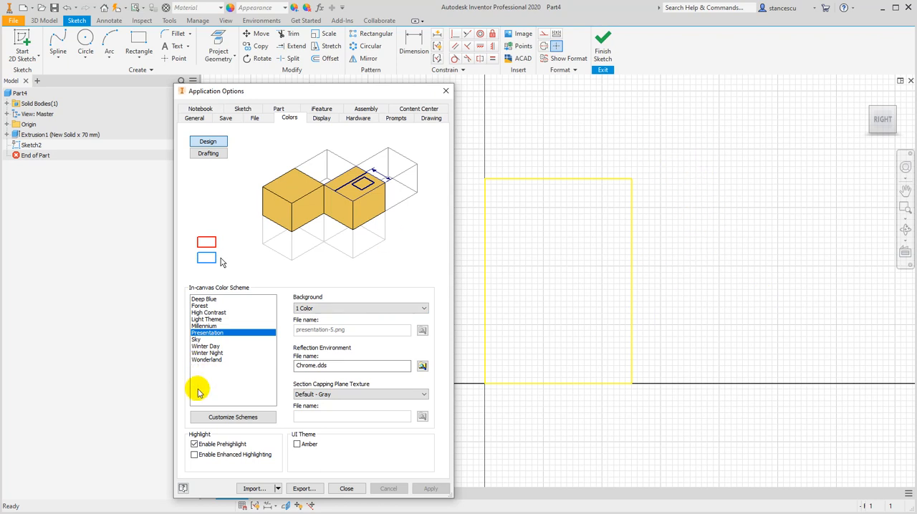
left_click(203, 355)
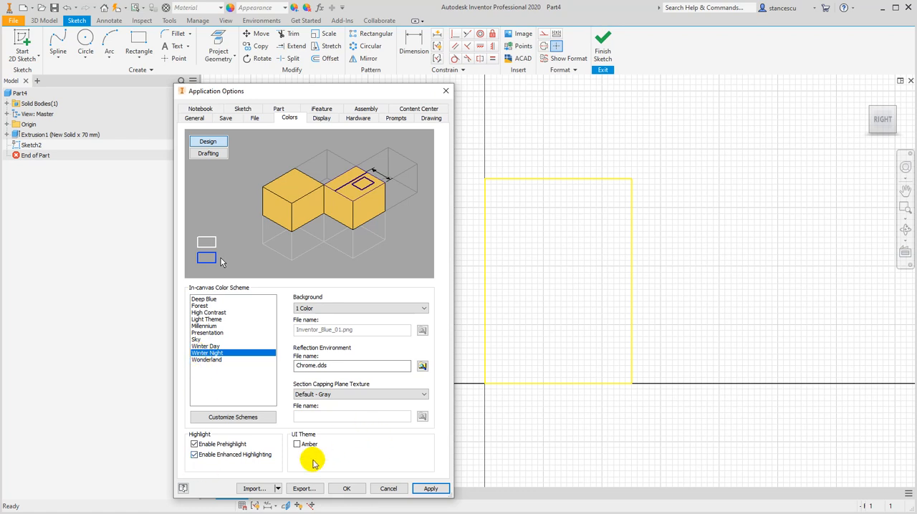
left_click(345, 490)
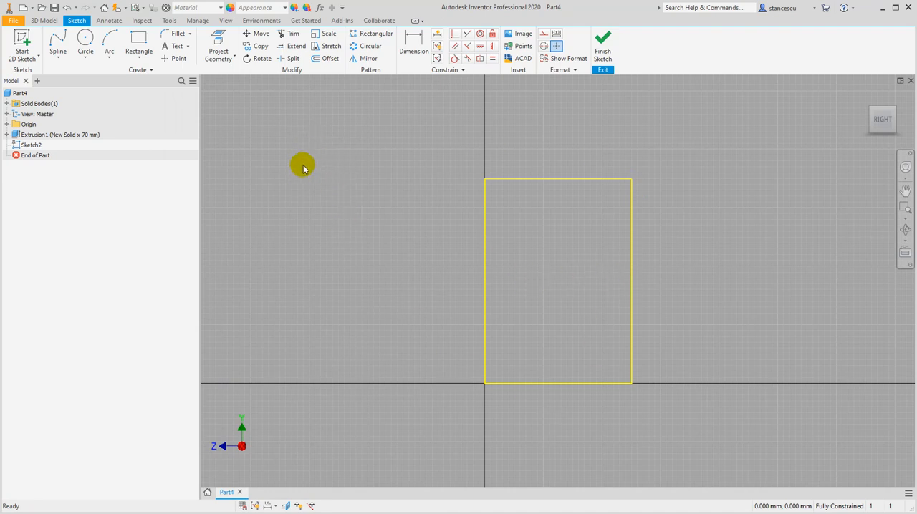
Draw a three-point interpolation spline from the end face's upper edge to its lower edge, with both ends about 10 mm from the origin-side corners; finish the sketch
left_click(60, 61)
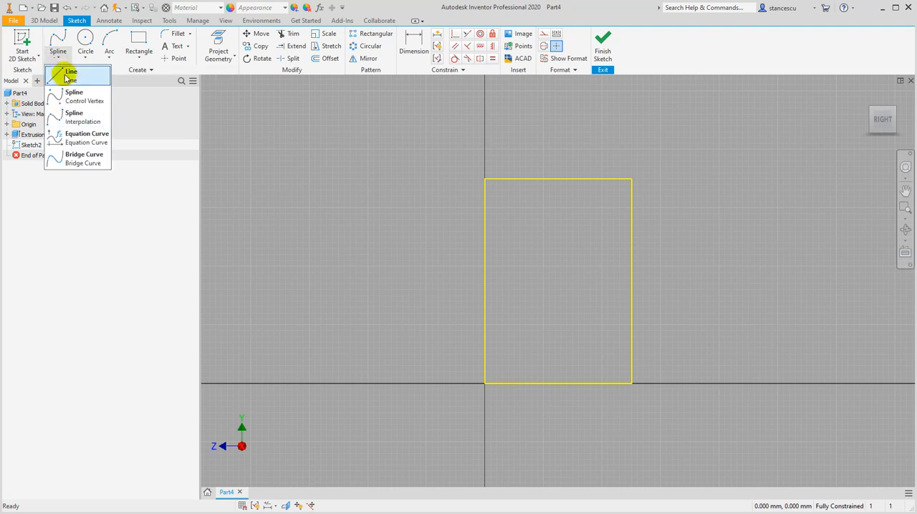
left_click(74, 119)
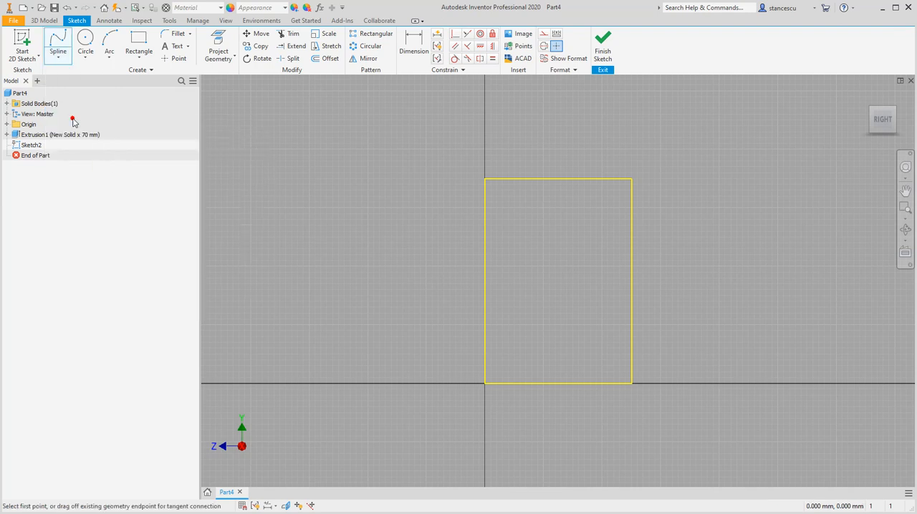
left_click(514, 179)
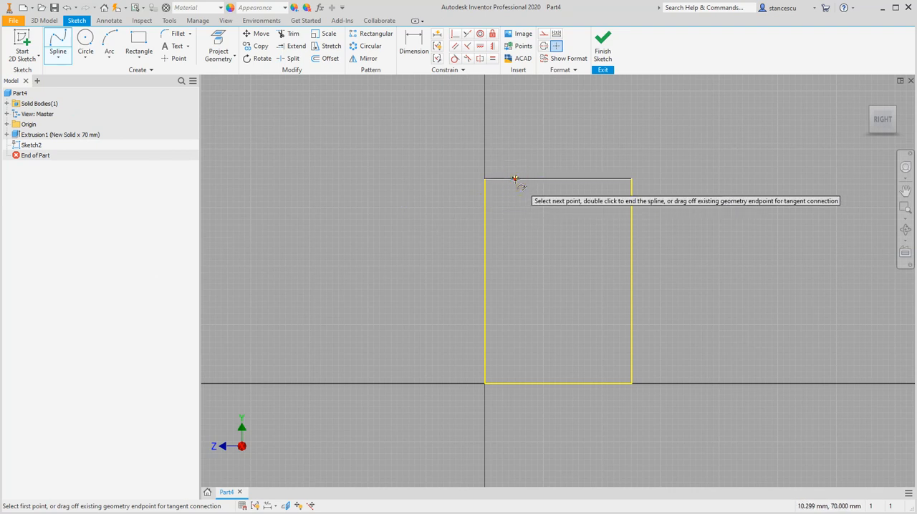
left_click(500, 314)
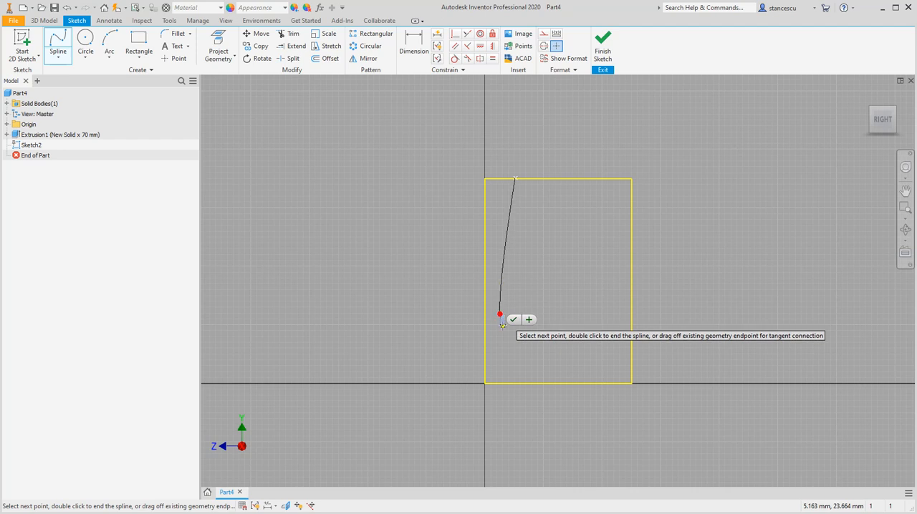
left_click(515, 381)
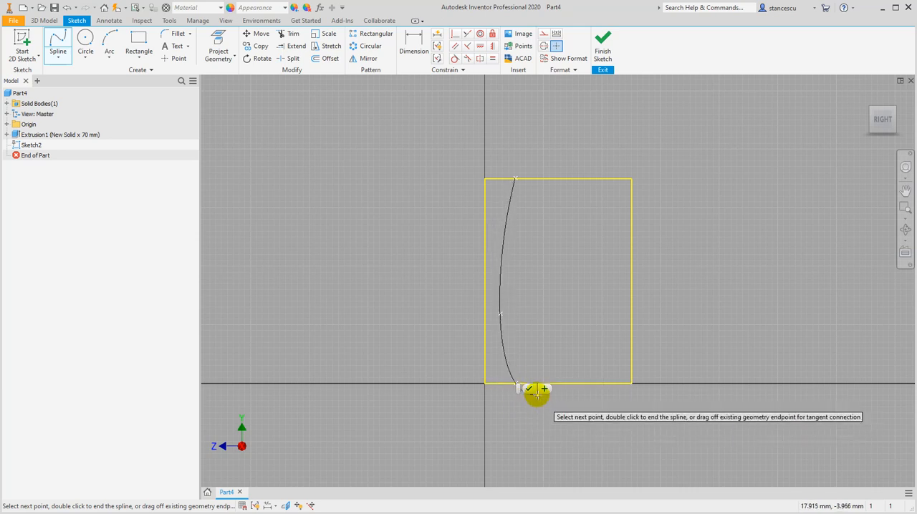
left_click(529, 388)
left_click(509, 433)
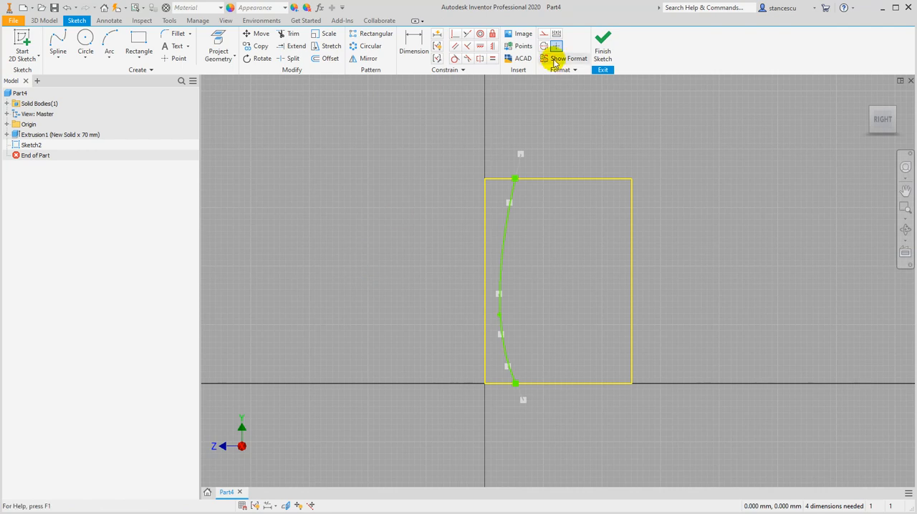
left_click(601, 48)
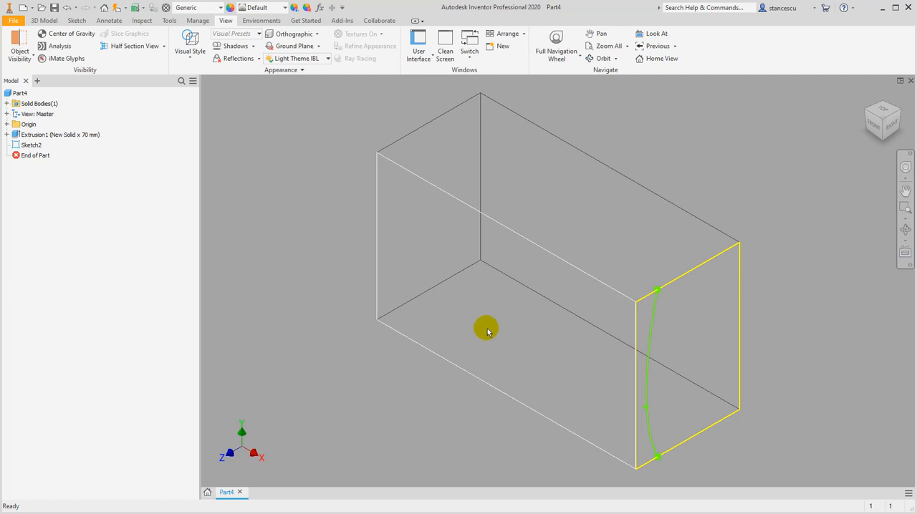
Start a 2D sketch on the block's bottom face by picking the face hidden behind the front one
mouse_move(504, 349)
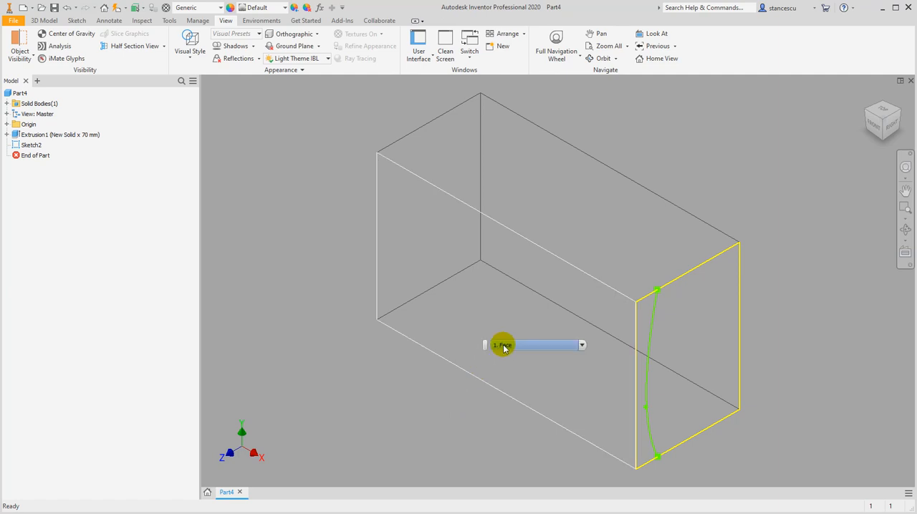
left_click(581, 346)
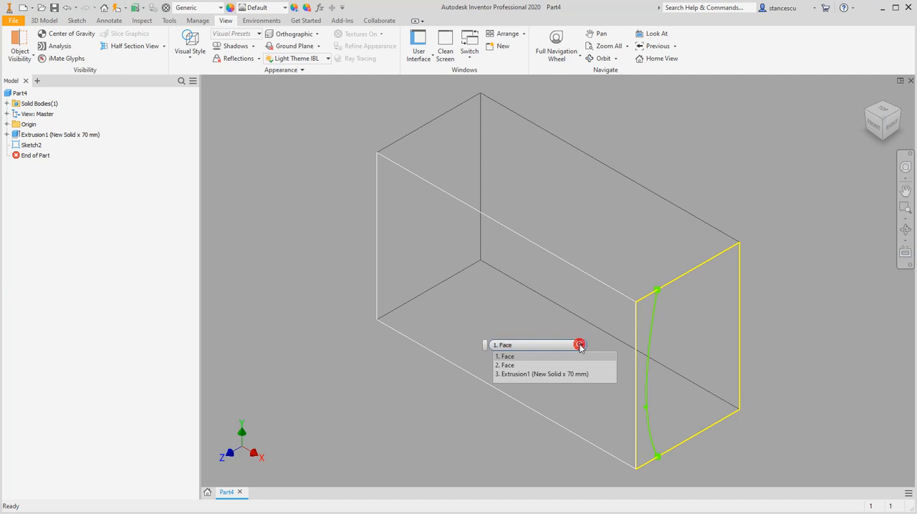
left_click(539, 366)
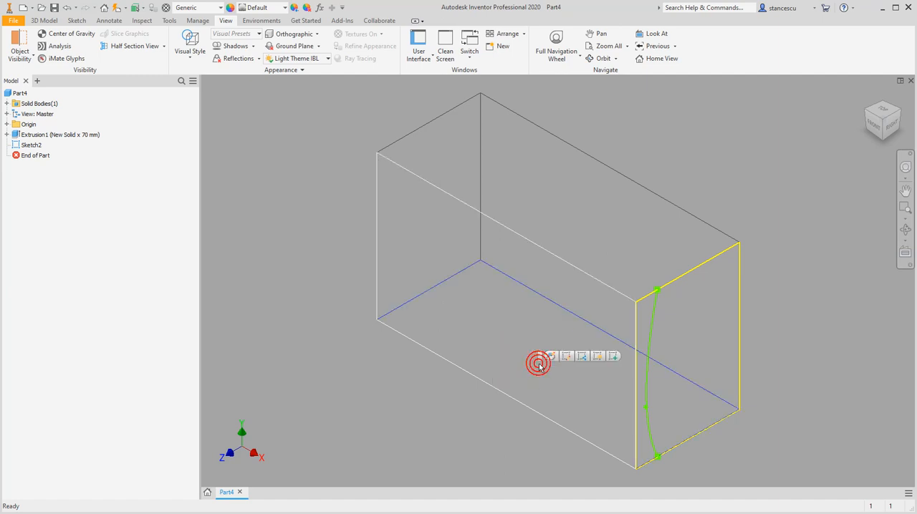
left_click(612, 356)
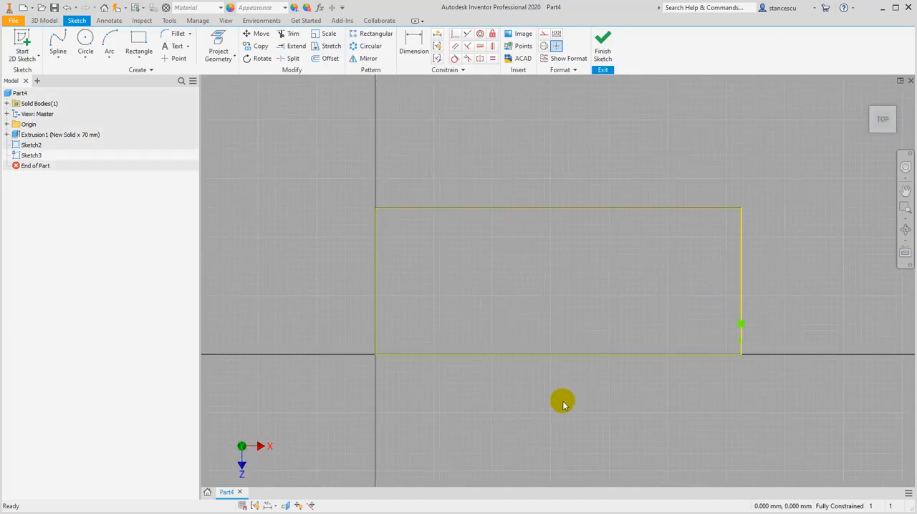
mouse_move(576, 408)
middle_mouse_down("shift")
mouse_move(565, 392)
mouse_move(571, 371)
mouse_move(522, 362)
mouse_move(530, 390)
middle_mouse_up("shift")
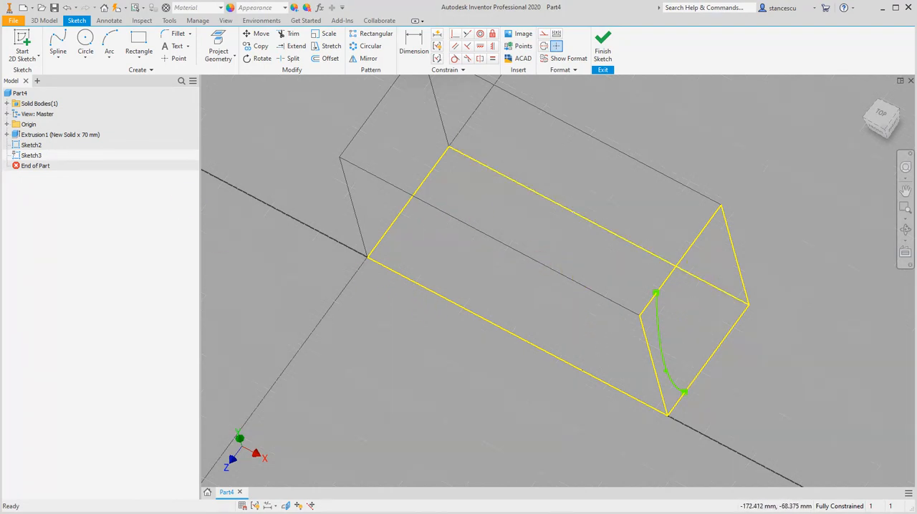
Draw a four-point interpolation spline lengthwise on the bottom face, from about 7 mm beyond its left end to its right edge near the end-face curve
left_click(56, 46)
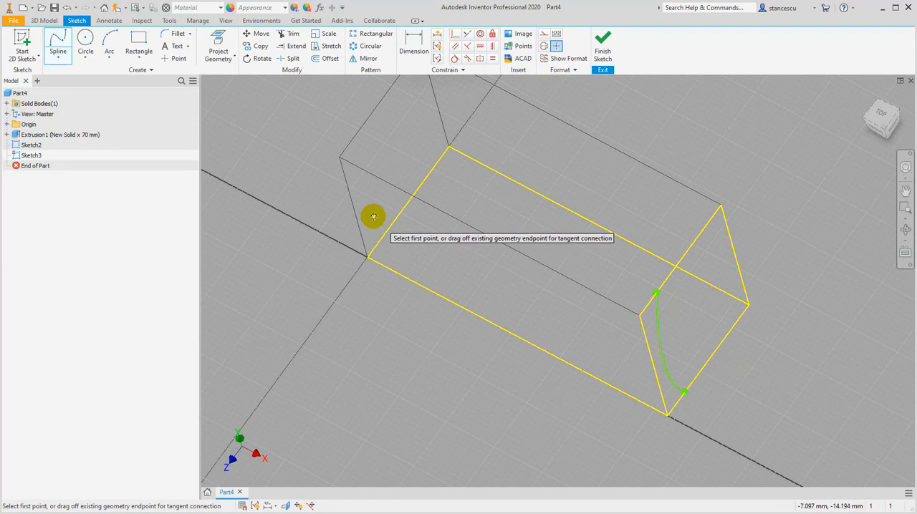
left_click(373, 215)
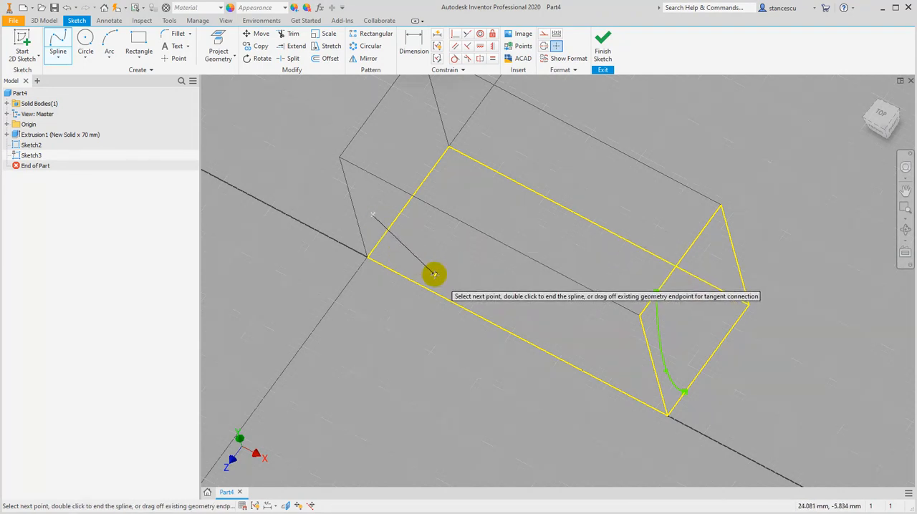
left_click(443, 287)
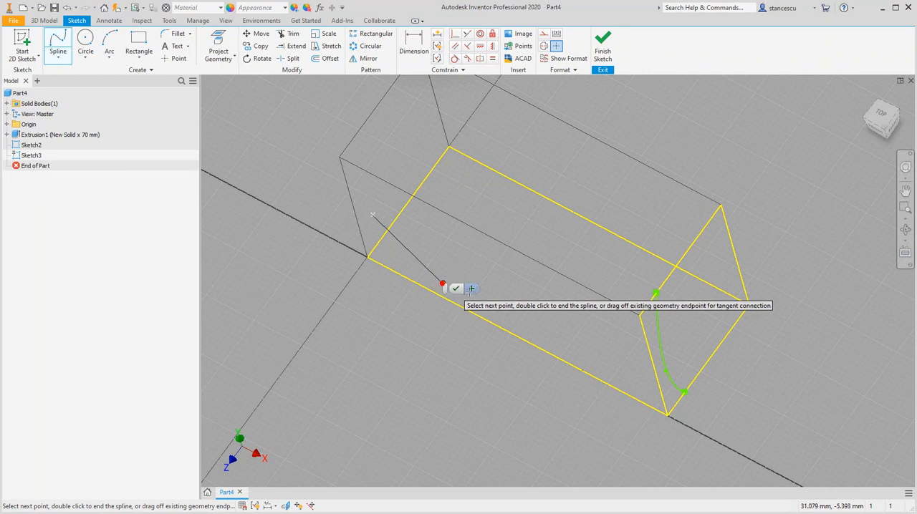
left_click(586, 333)
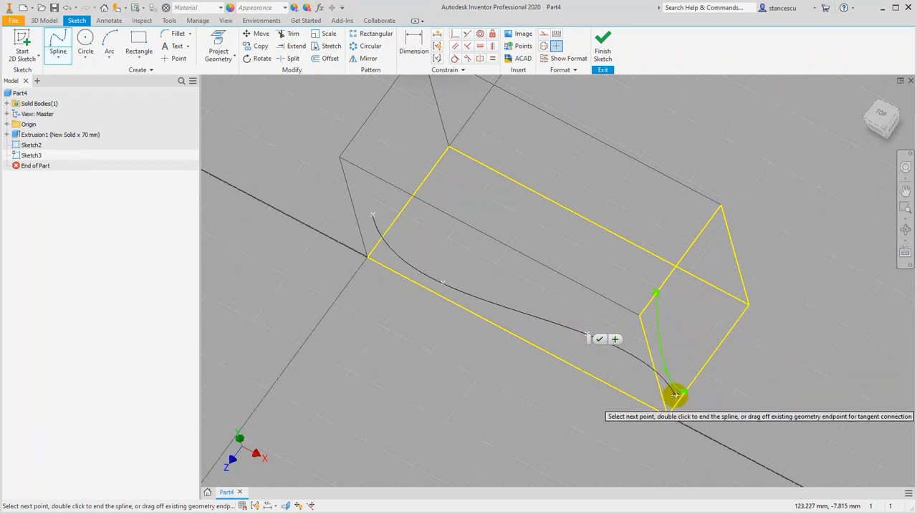
left_click(679, 400)
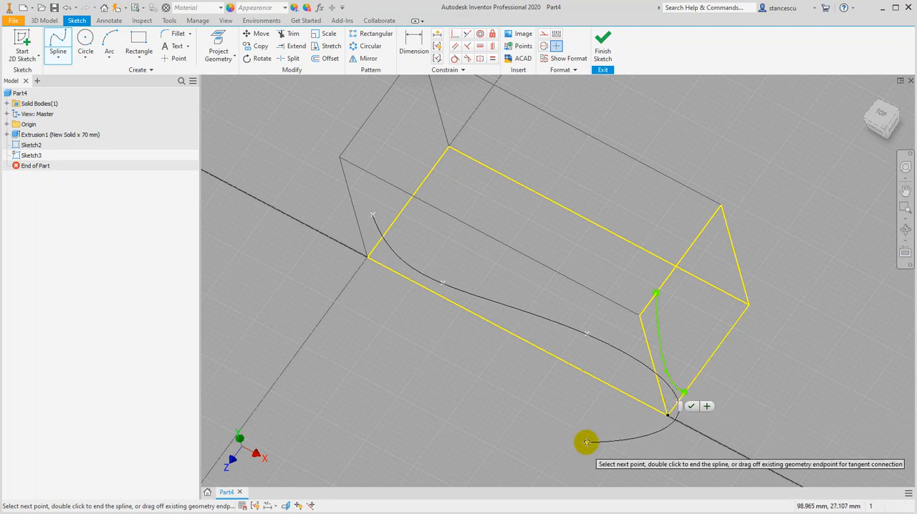
left_click(691, 407)
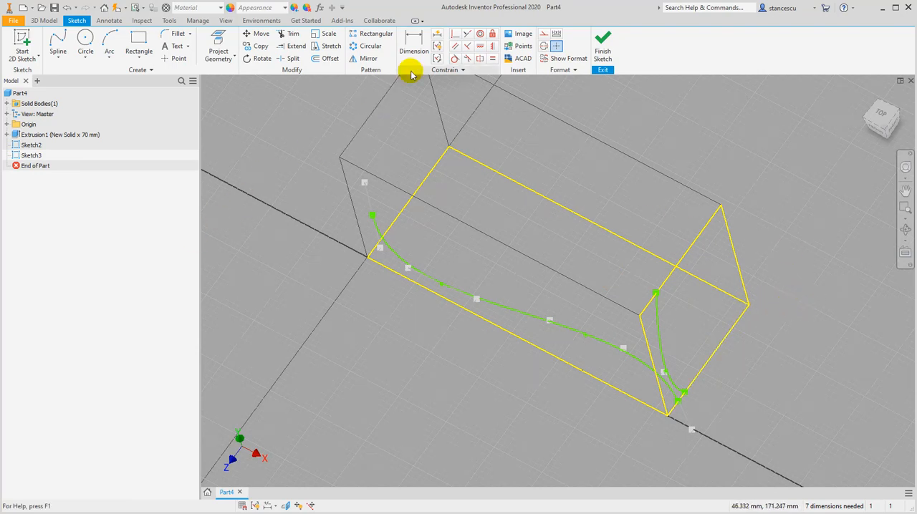
Make the bottom spline's right endpoint coincident with the lower endpoint of the end-face spline, and finish the sketch
left_click(454, 35)
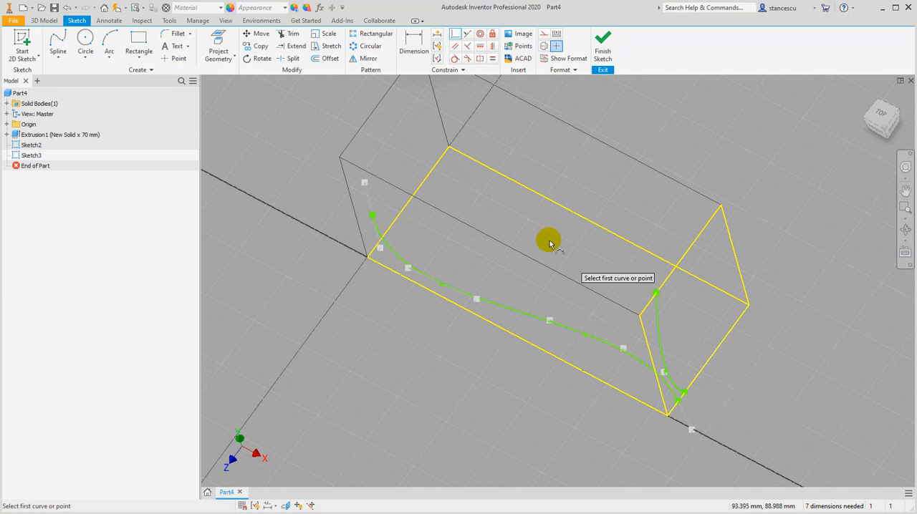
left_click(215, 44)
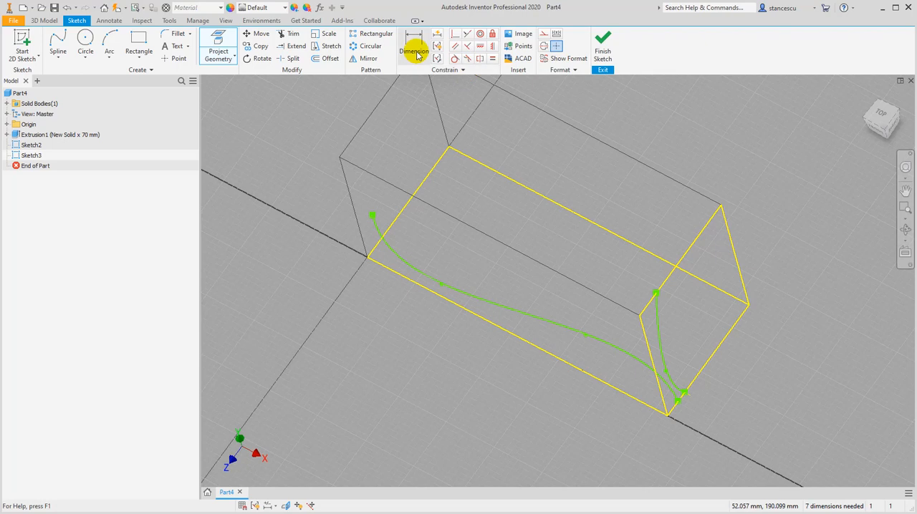
left_click(455, 34)
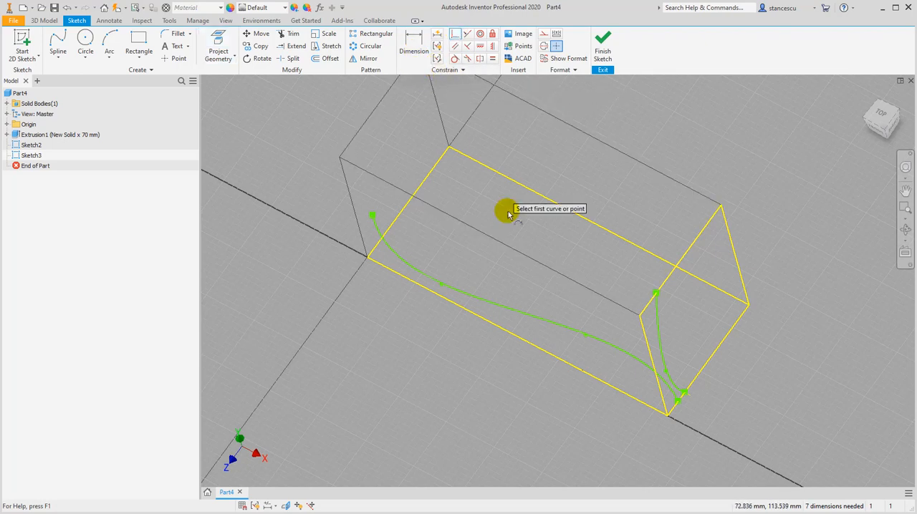
left_click(677, 402)
left_click(685, 393)
left_click(604, 51)
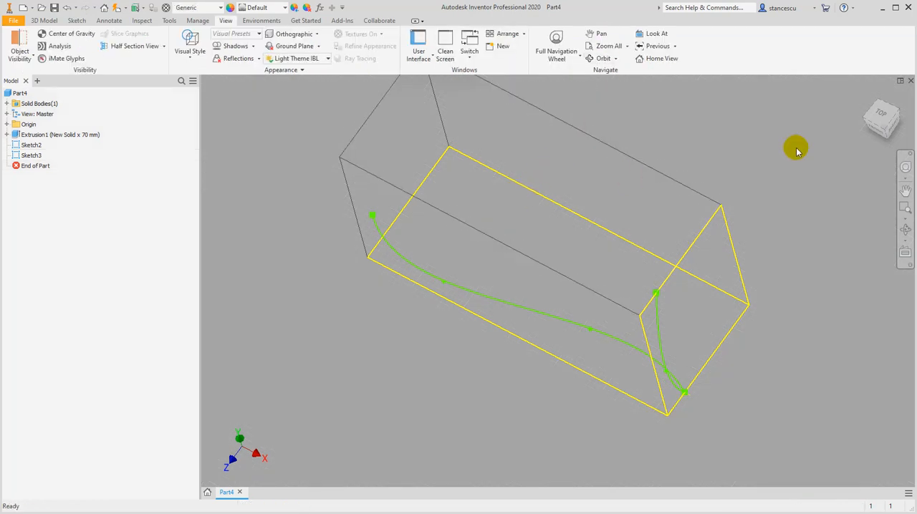
Create a surface sweep with the end-face spline as profile and the bottom-face spline as path, with Optimize for Single Selection enabled
key("F6")
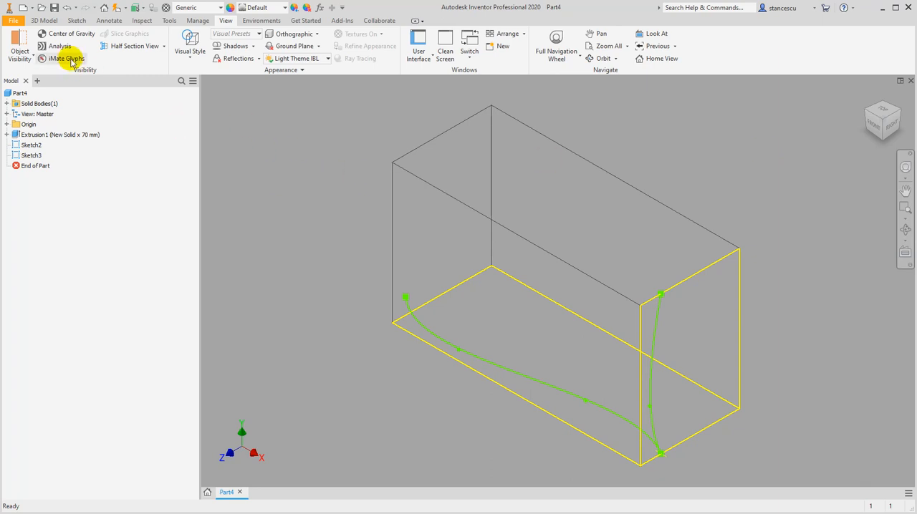
left_click(34, 23)
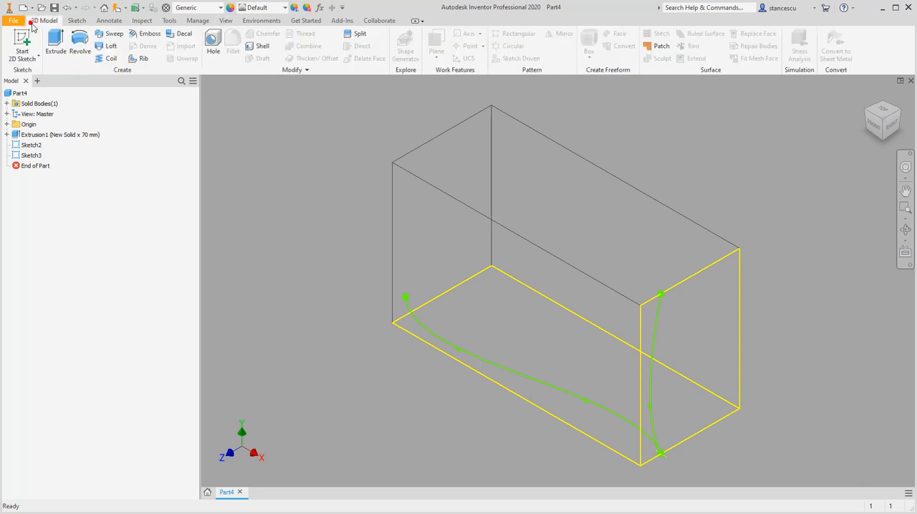
left_click(112, 35)
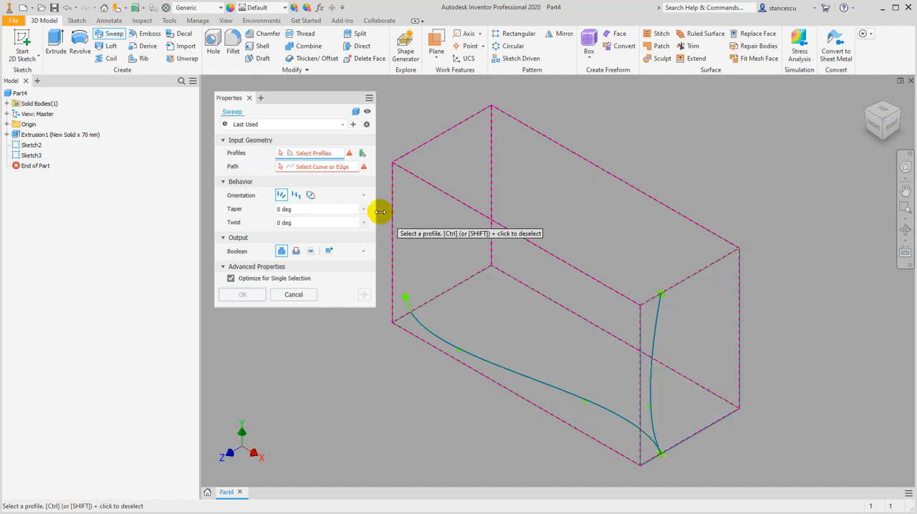
left_click(355, 112)
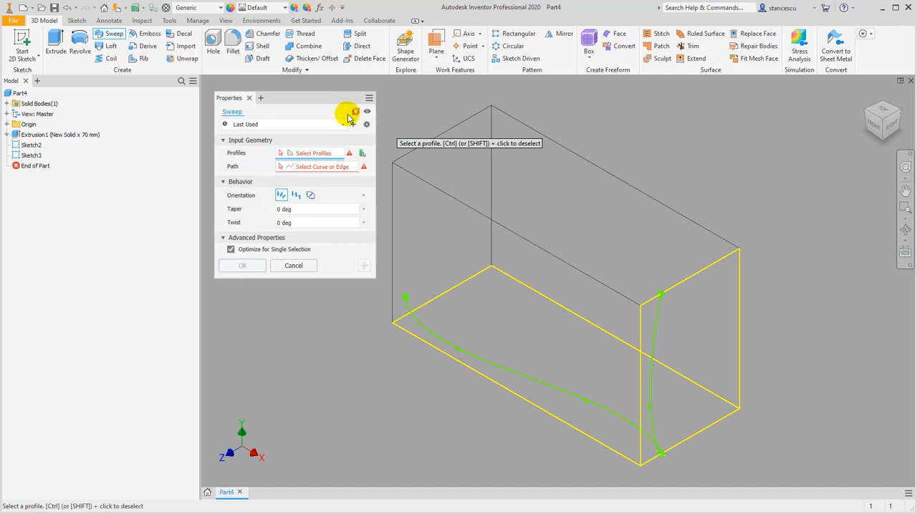
left_click(231, 251)
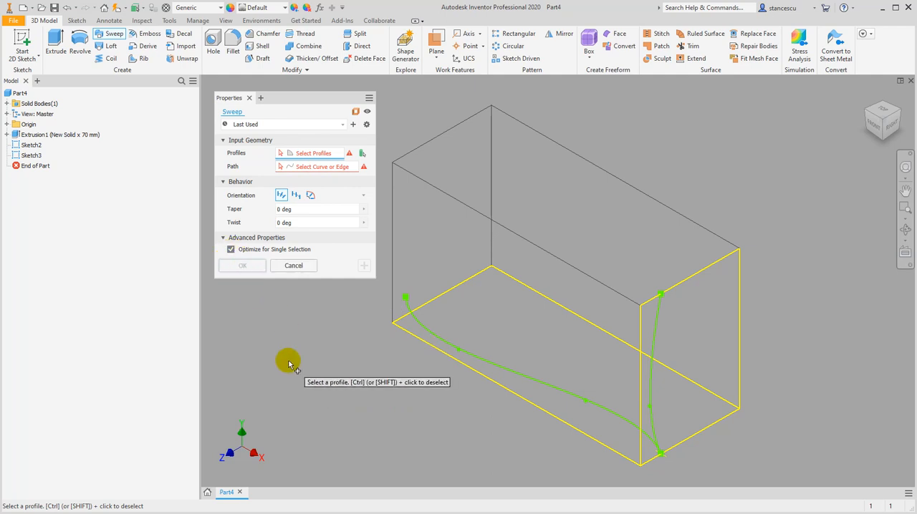
left_click(307, 153)
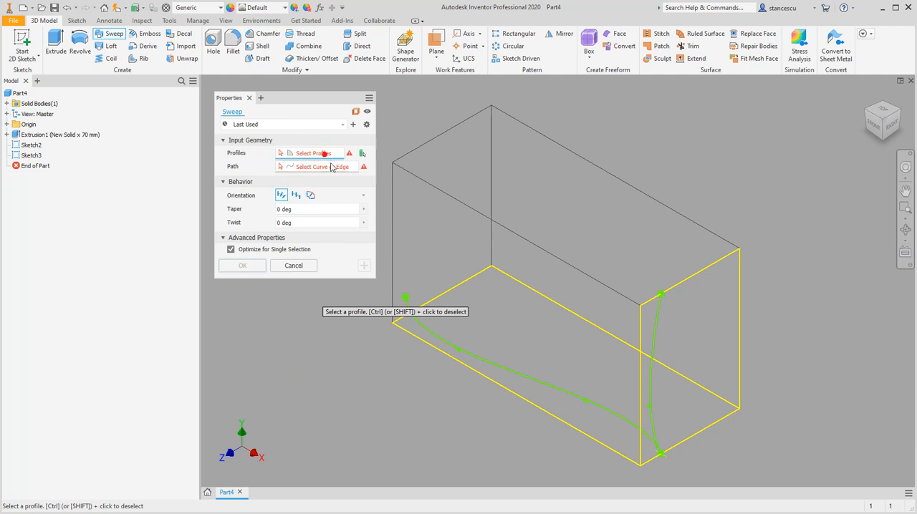
left_click(655, 334)
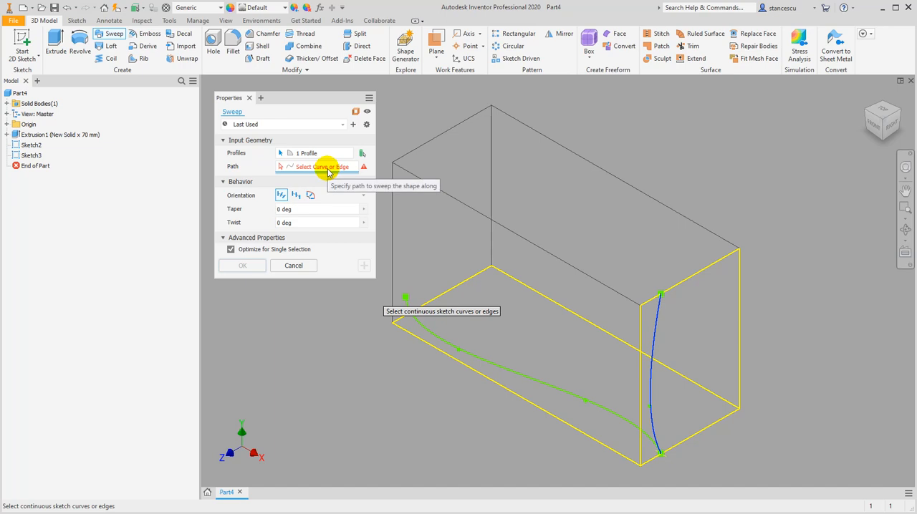
left_click(469, 353)
left_click(336, 395)
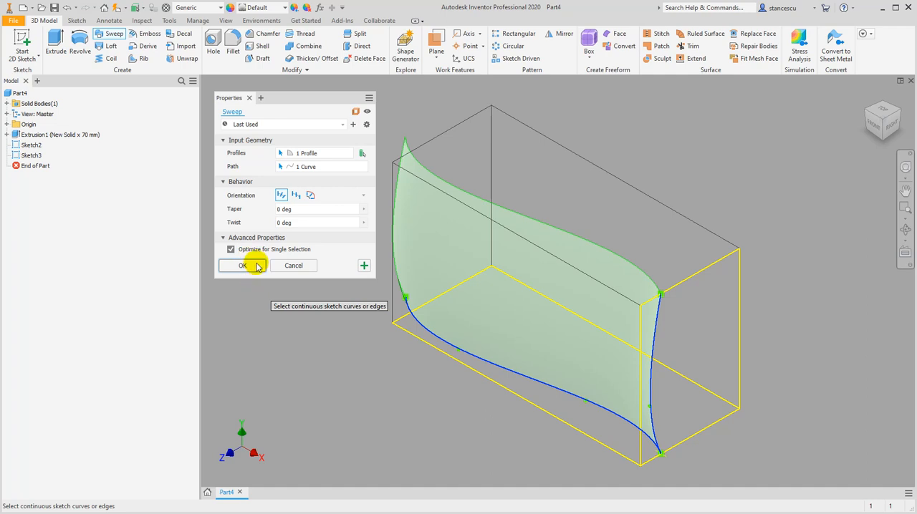
left_click(243, 265)
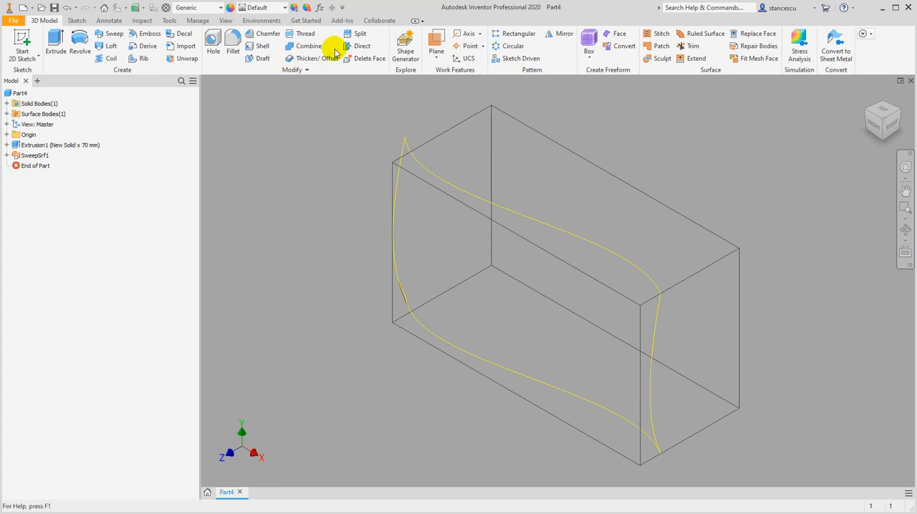
Trim the solid with the swept surface using Split, removing the material on its front side, and hide the swept surface
left_click(355, 37)
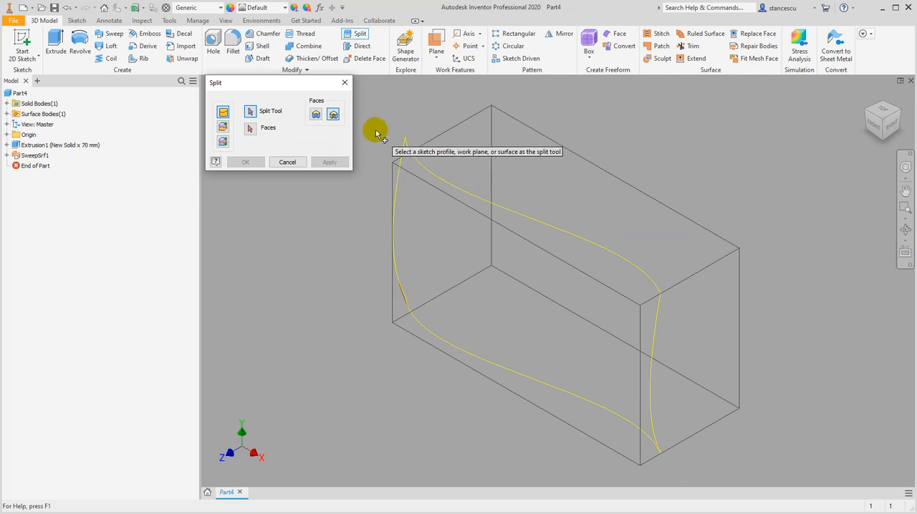
left_click(222, 128)
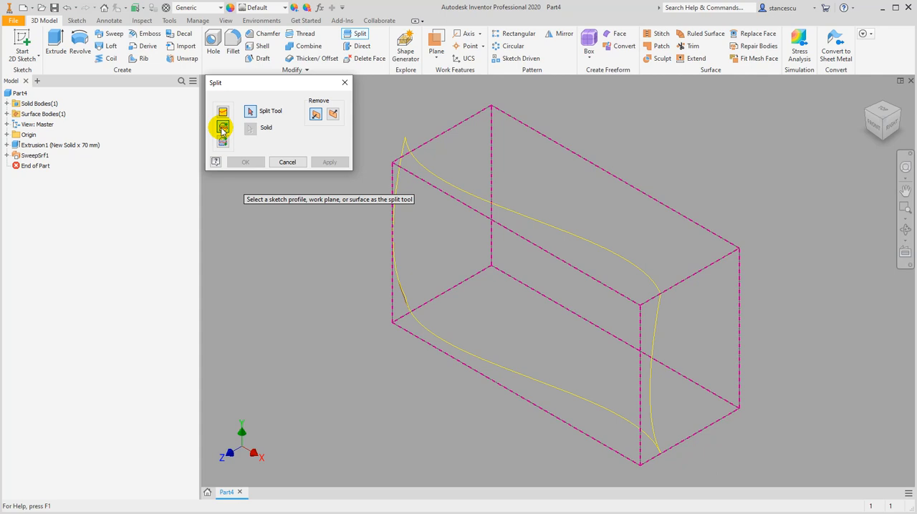
left_click(223, 128)
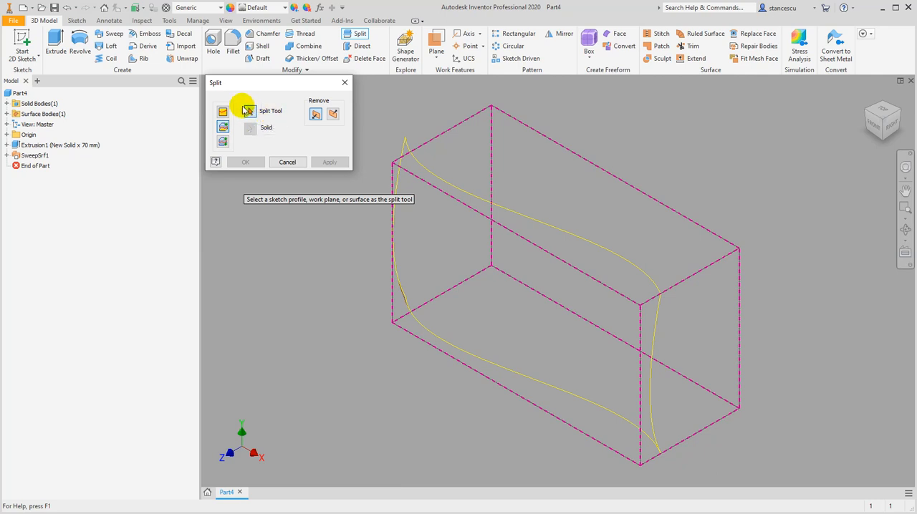
left_click(405, 143)
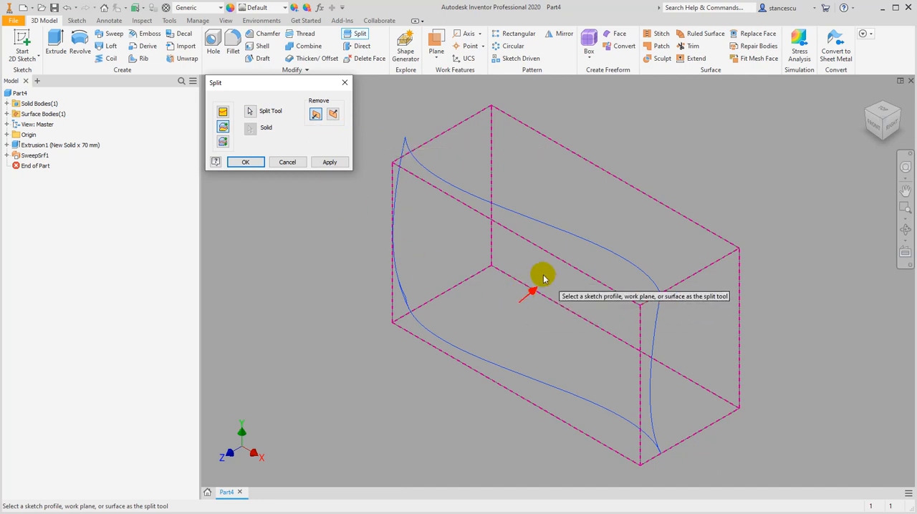
left_click(333, 115)
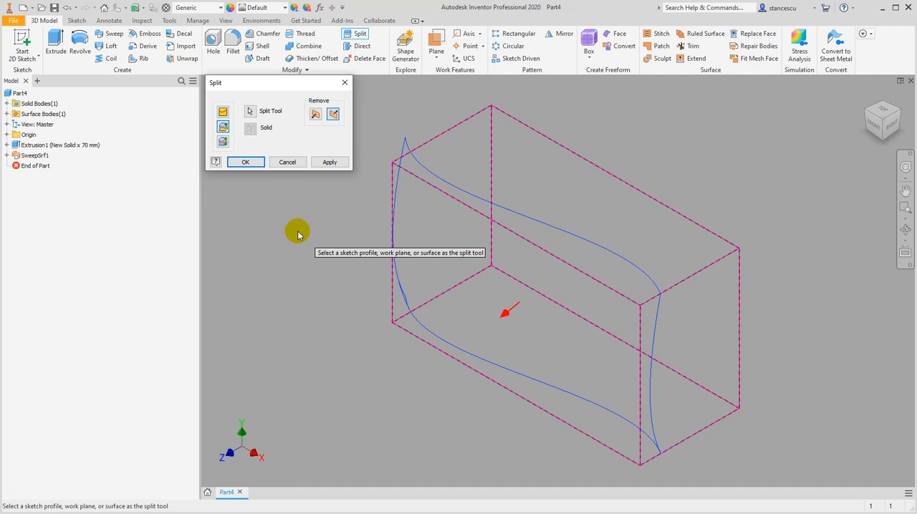
left_click(245, 163)
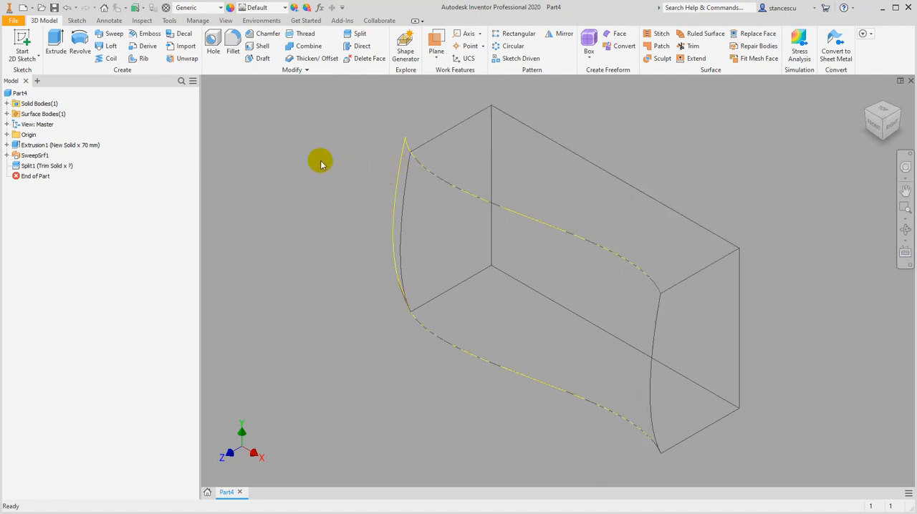
right_click(21, 155)
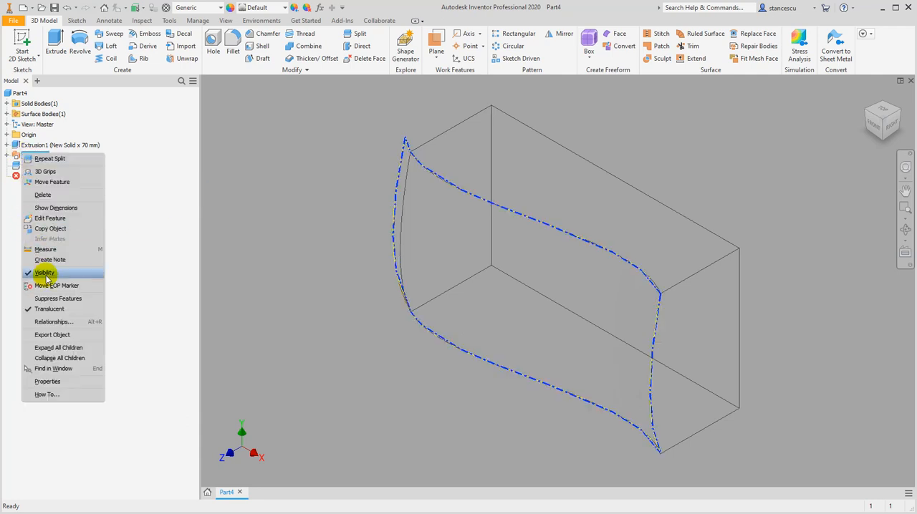
left_click(46, 275)
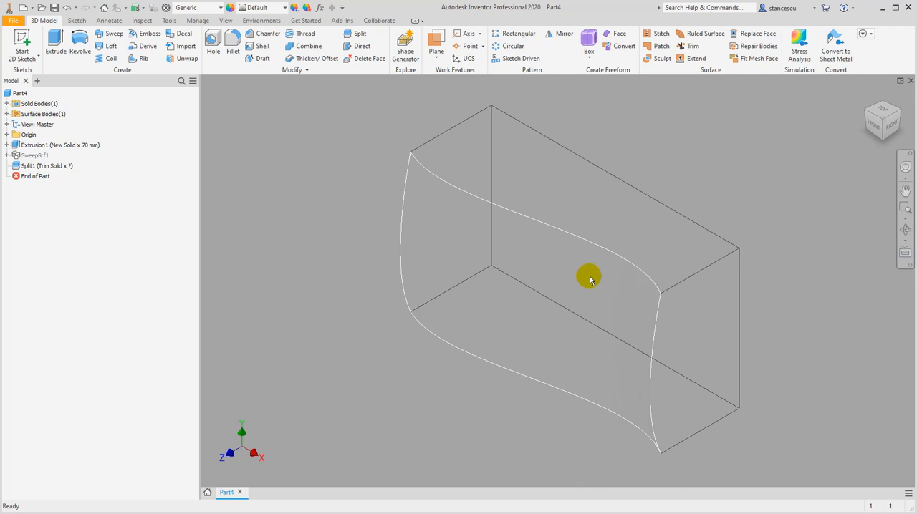
Start a 2D sketch on the block's flat back face by picking the face hidden behind the end face
mouse_move(606, 293)
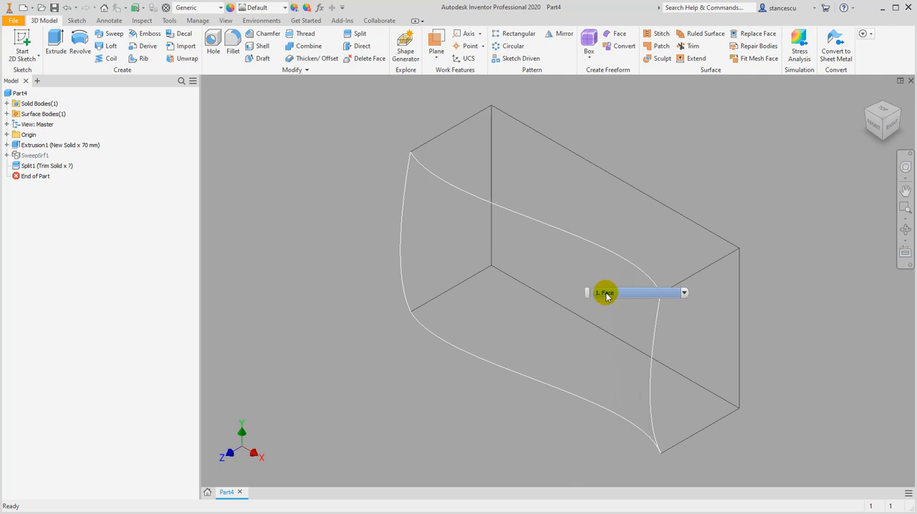
left_click(685, 294)
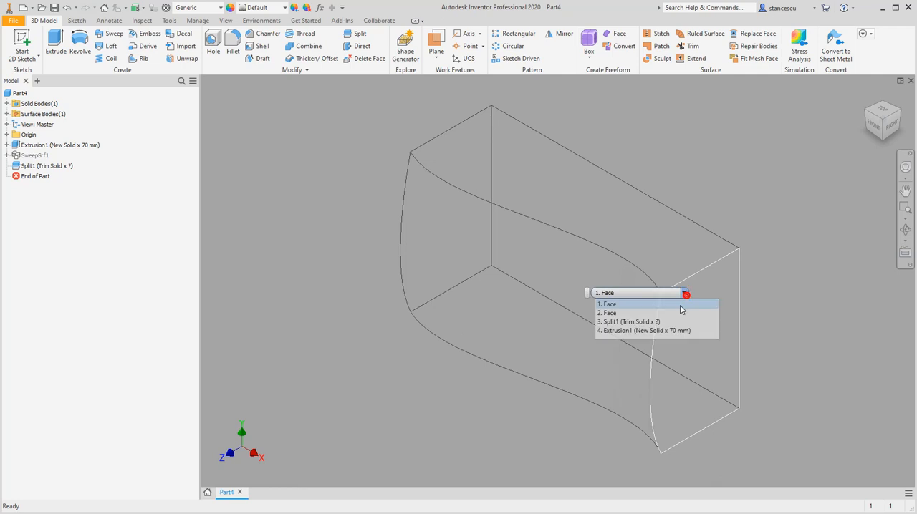
left_click(620, 315)
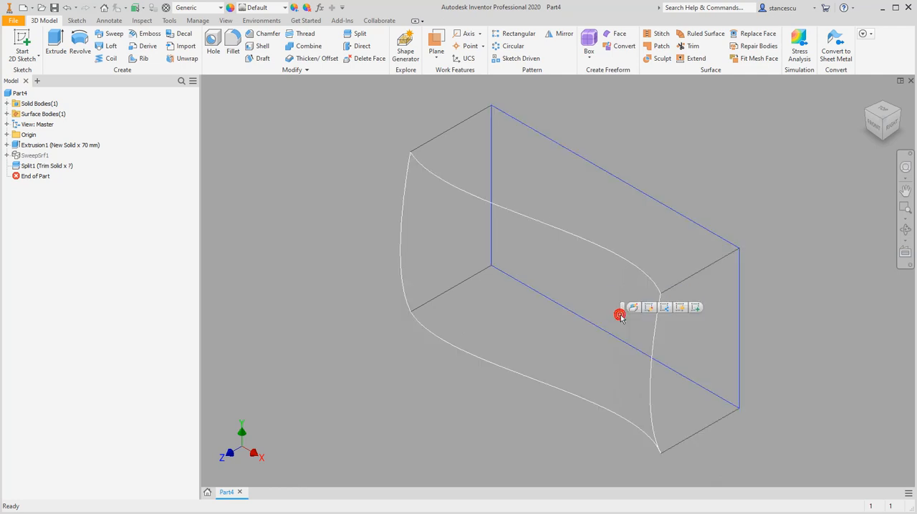
left_click(693, 309)
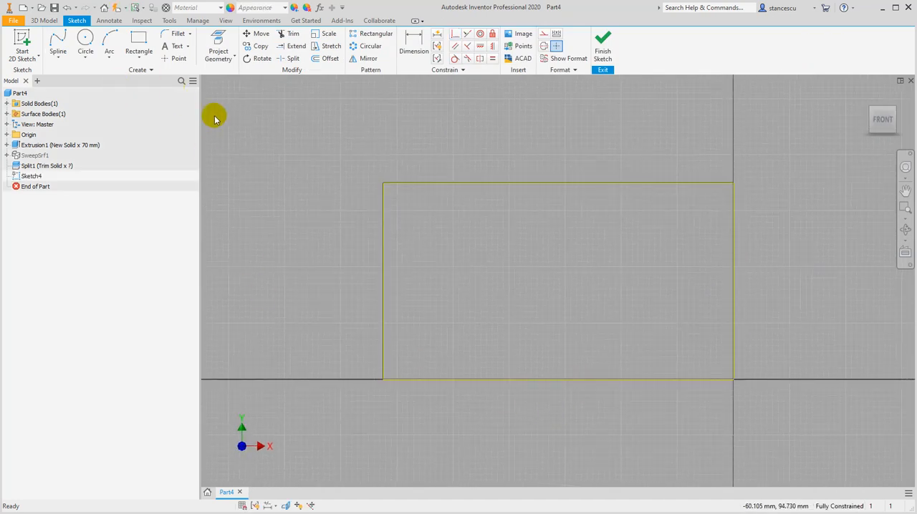
Draw a three-point interpolation spline bowed toward the back face's left edge, from just inside the upper corner to about 8 mm below the lower edge
left_click(57, 49)
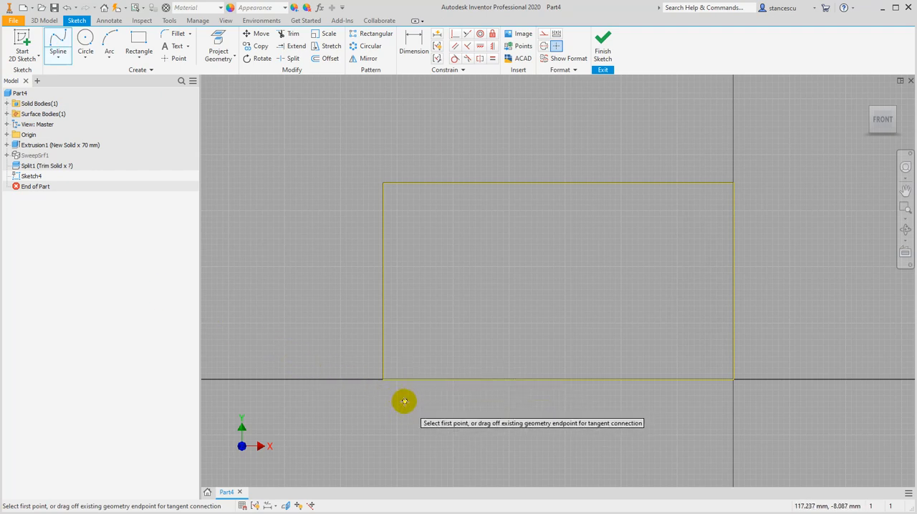
left_click(412, 200)
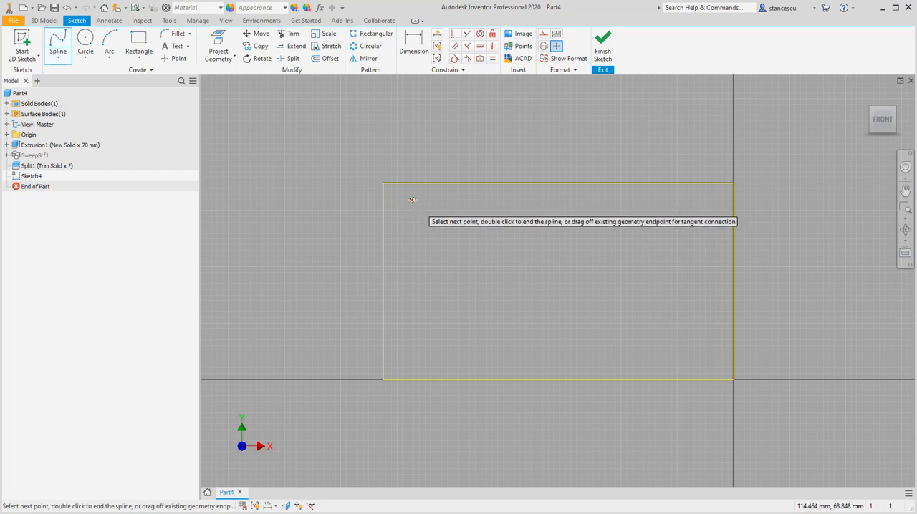
left_click(396, 326)
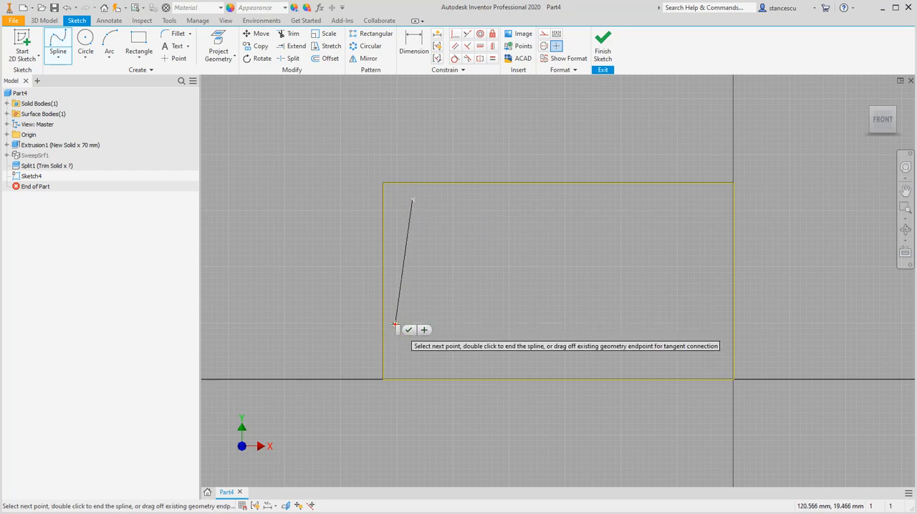
double_click(411, 402)
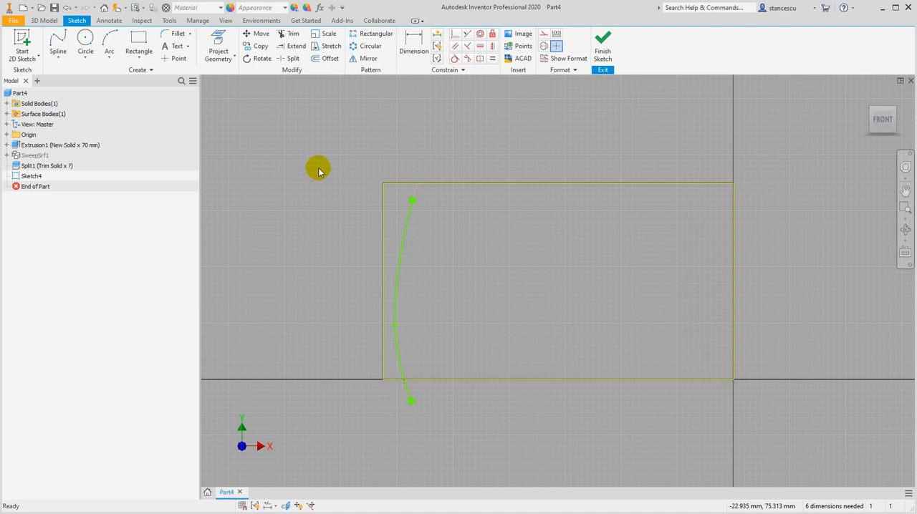
Draw a four-point wavy spline just below the back face's upper edge, from the left spline's upper end to just inside the upper right corner
key("space")
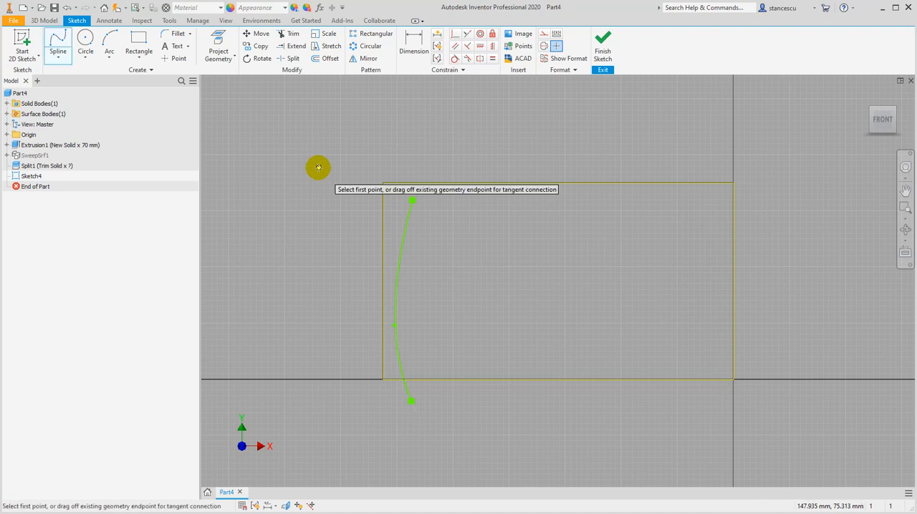
key("Escape")
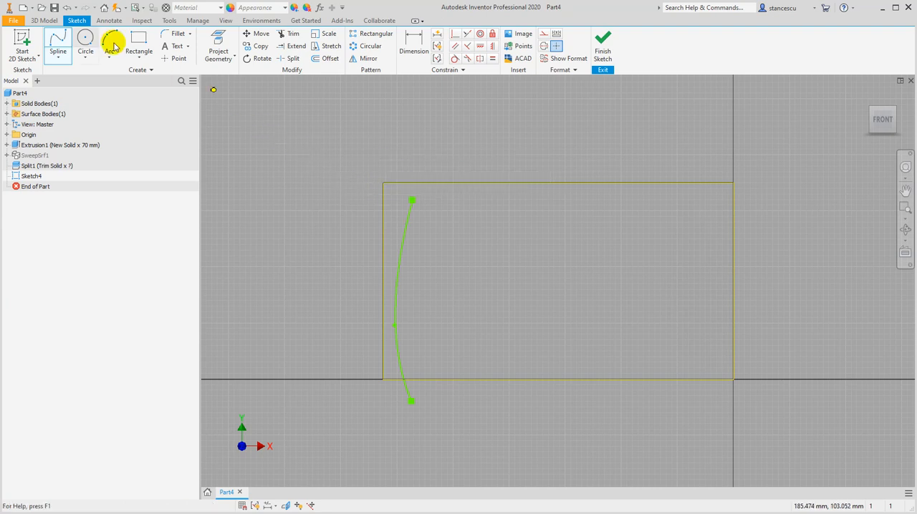
left_click(58, 49)
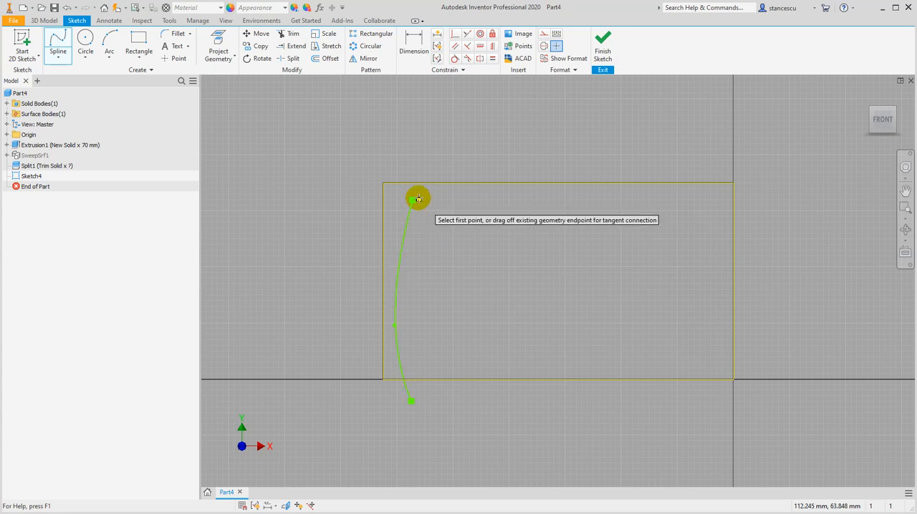
left_click(413, 200)
left_click(413, 199)
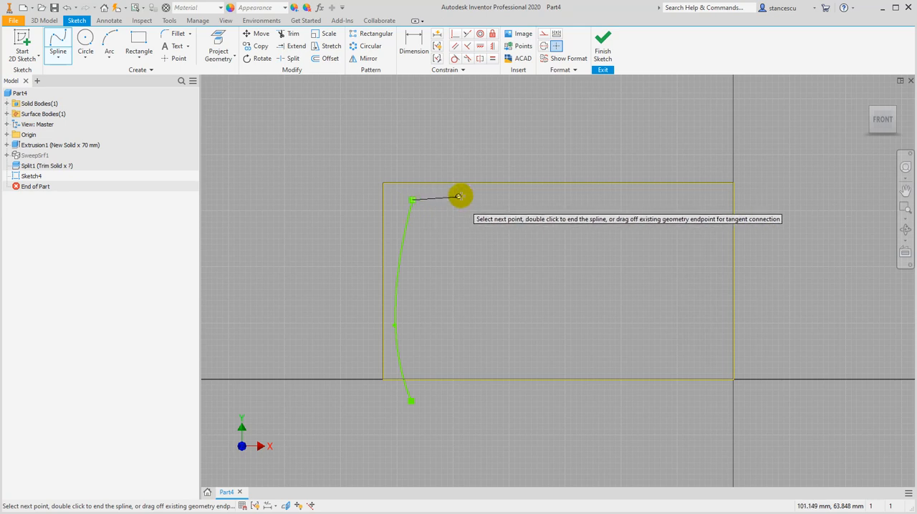
left_click(495, 188)
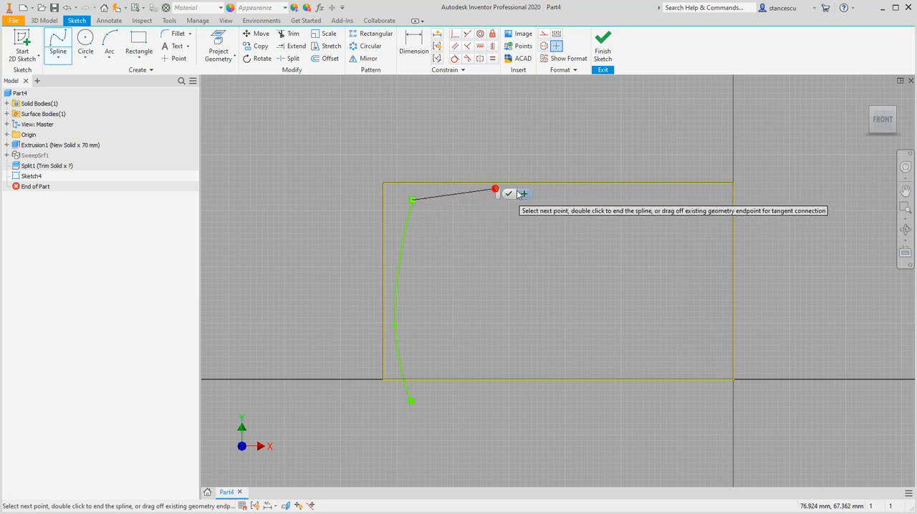
left_click(628, 201)
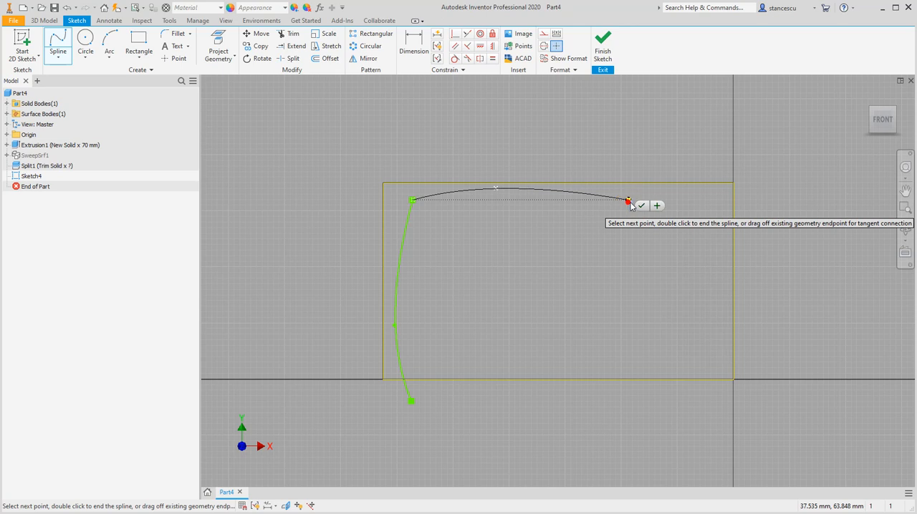
left_click(699, 193)
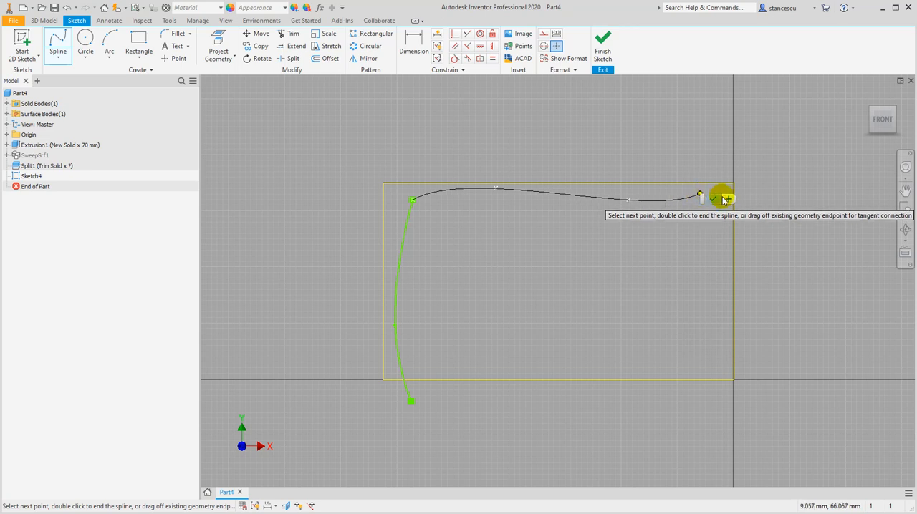
left_click(712, 198)
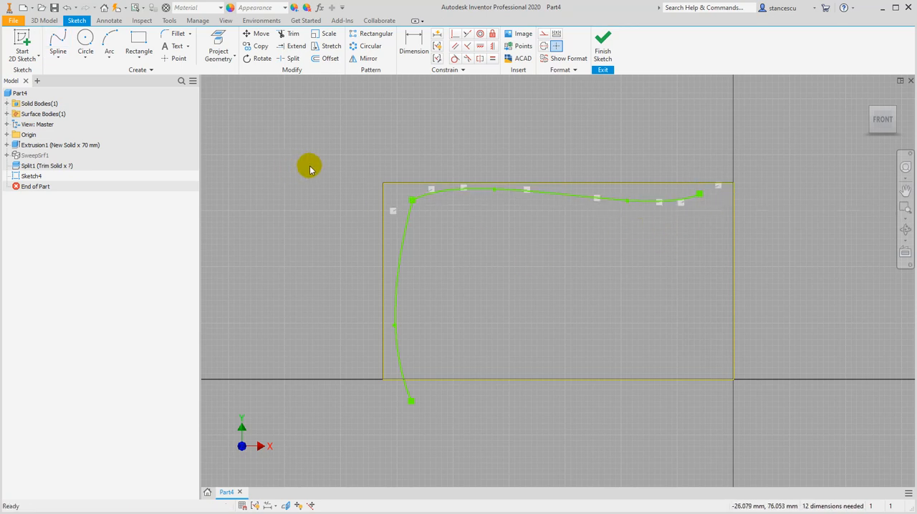
Draw a three-point spline bowed toward the back face's right edge, from the top spline's right end to about 11 mm below the lower edge
key("space")
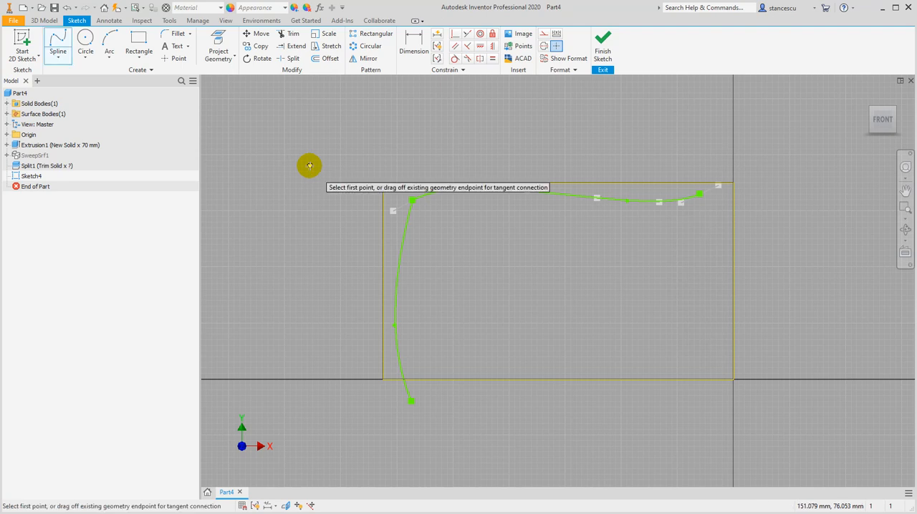
left_click(700, 194)
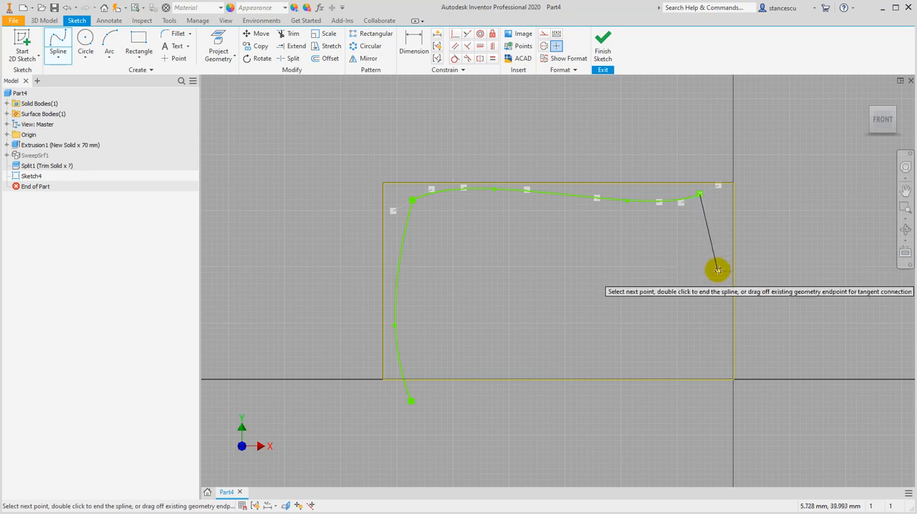
left_click(721, 299)
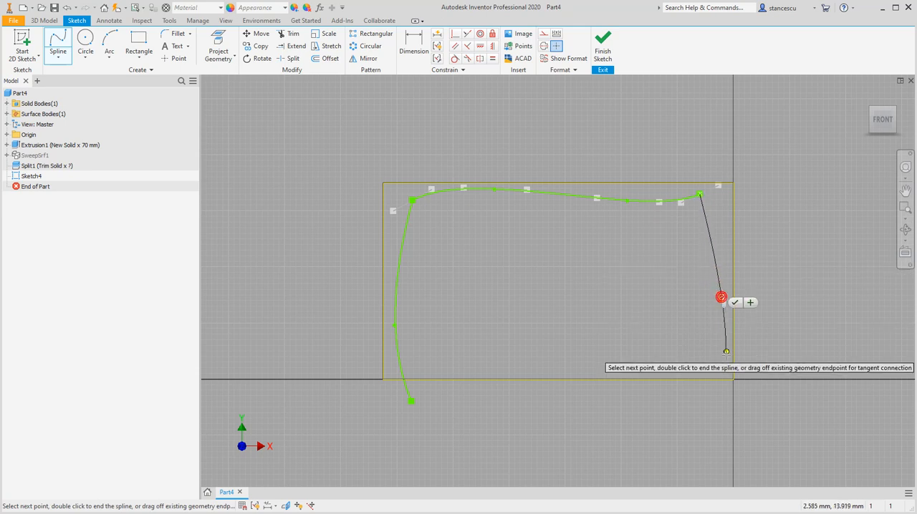
left_click(706, 412)
left_click(720, 415)
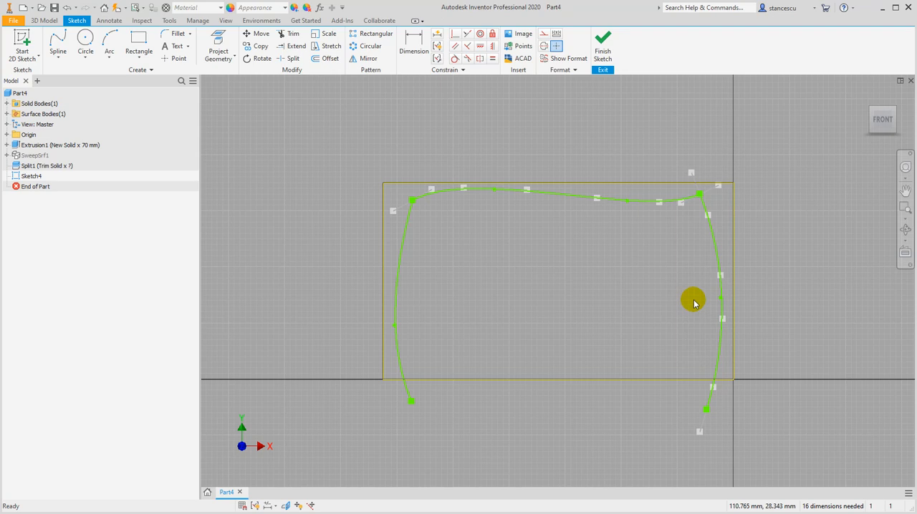
key("Escape")
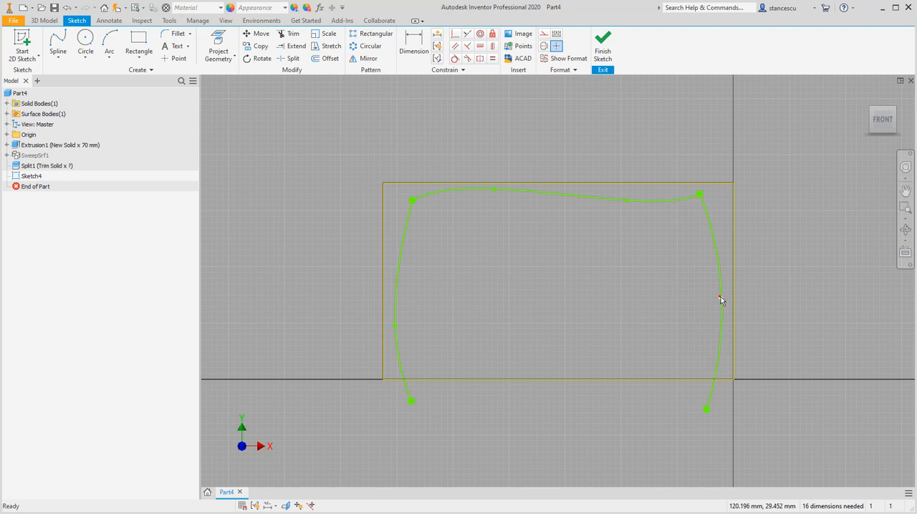
Reshape the right spline by lowering its middle point and adjusting the tangent handle at its upper end, and finish the sketch
left_click(720, 299)
left_click_drag(720, 299, 721, 346)
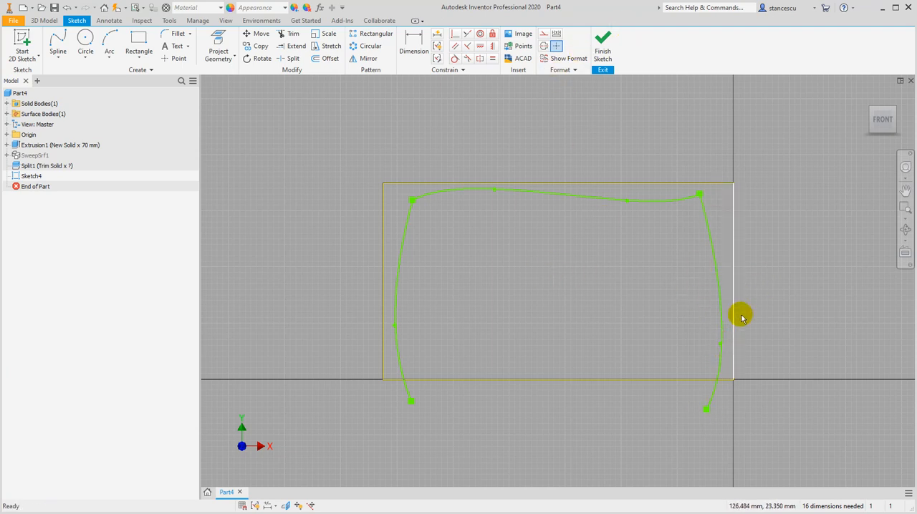
left_click(721, 299)
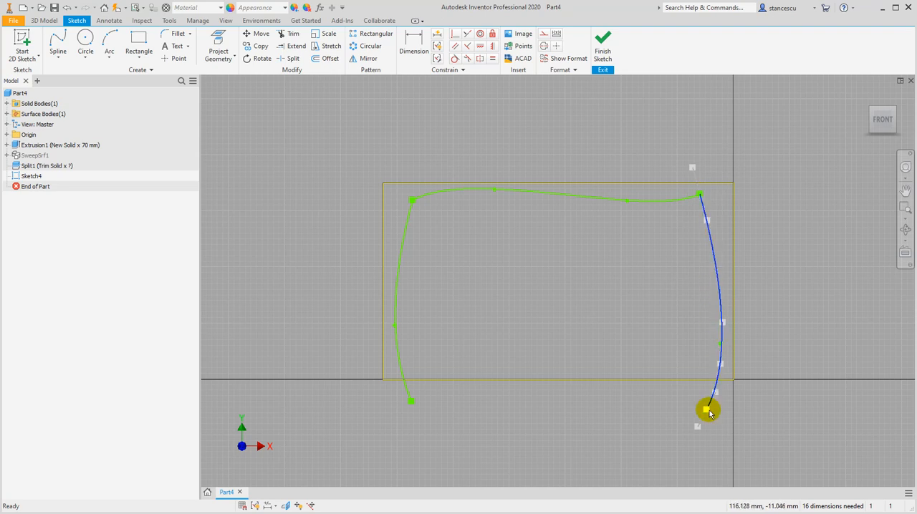
mouse_move(692, 172)
left_mouse_down()
mouse_move(684, 171)
mouse_move(694, 173)
left_mouse_up()
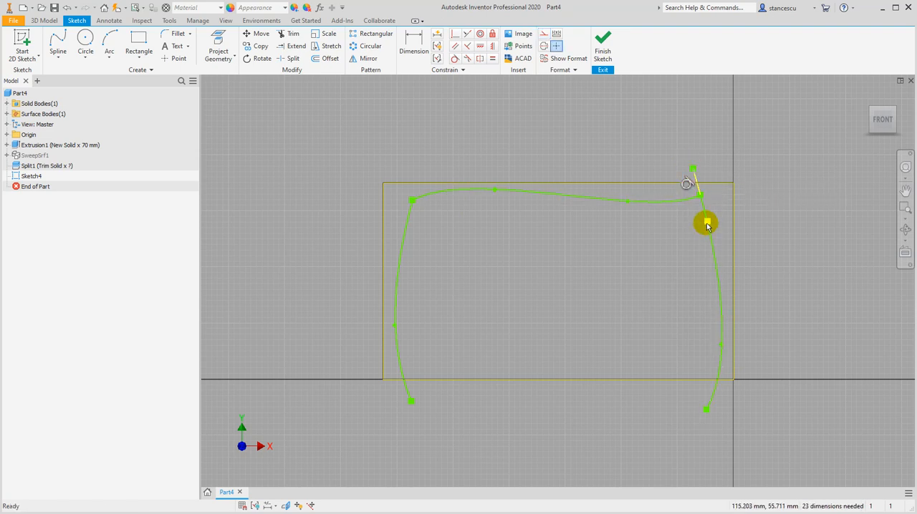
mouse_move(707, 225)
left_mouse_down()
mouse_move(720, 217)
mouse_move(660, 227)
mouse_move(712, 225)
mouse_move(722, 254)
mouse_move(714, 228)
left_mouse_up()
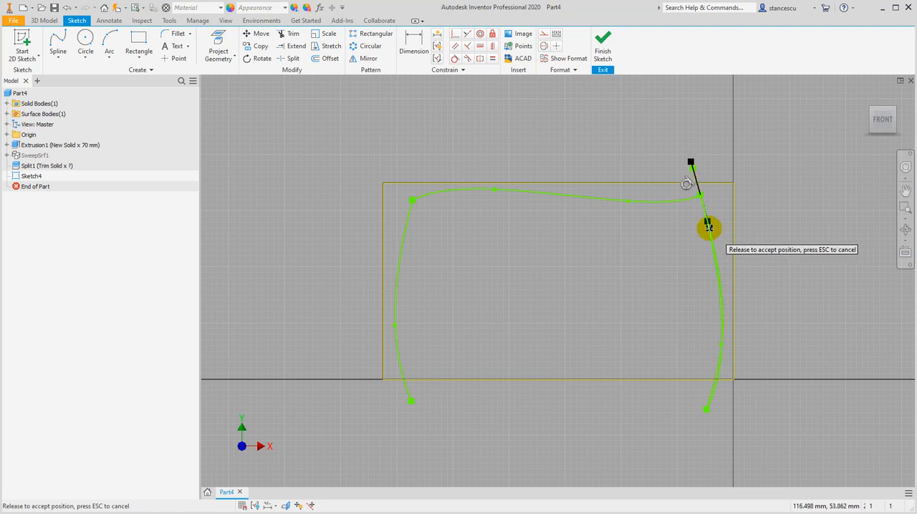
mouse_move(703, 230)
left_mouse_down()
mouse_move(694, 229)
mouse_move(716, 228)
mouse_move(709, 224)
left_mouse_up()
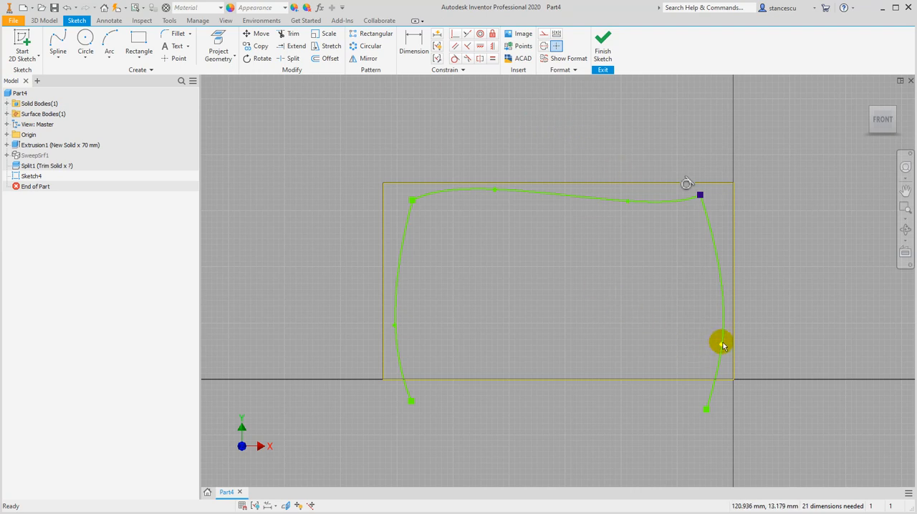
left_click_drag(722, 344, 720, 326)
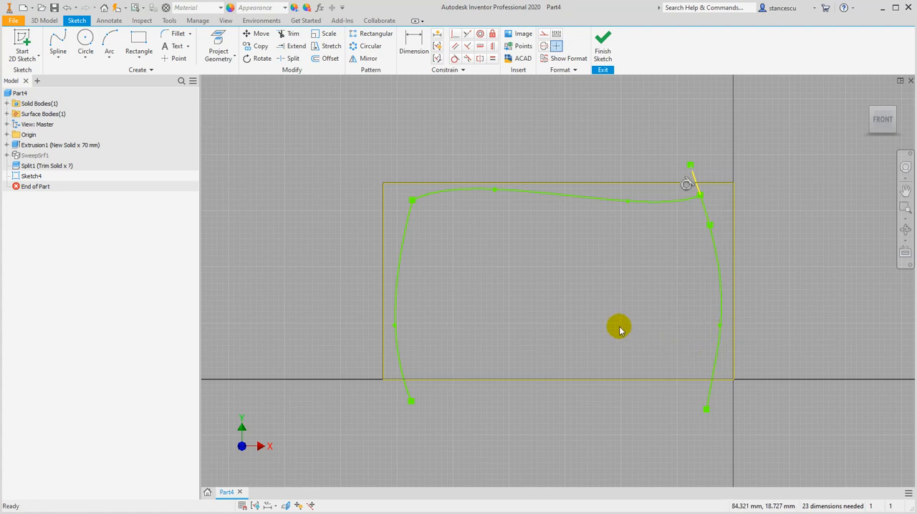
left_click(604, 47)
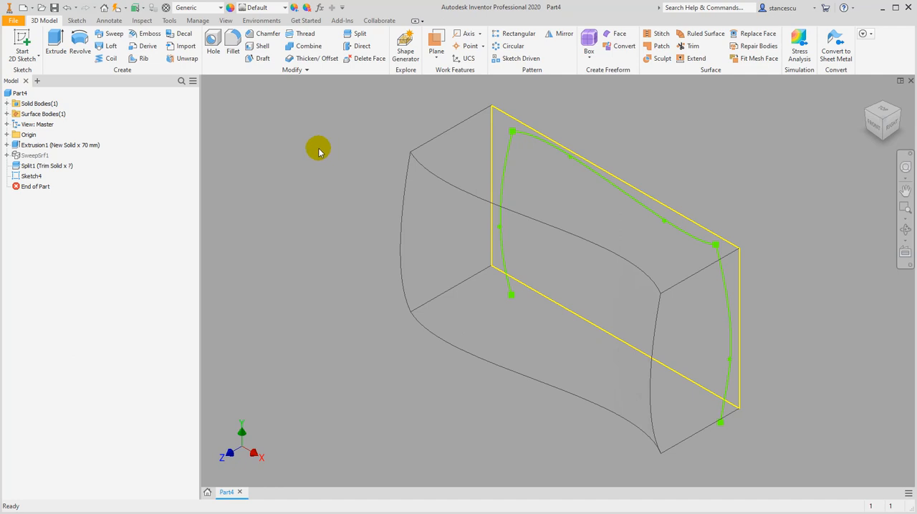
Extrude the three connected splines as a surface in the flipped direction, through all of the block
left_click(347, 36)
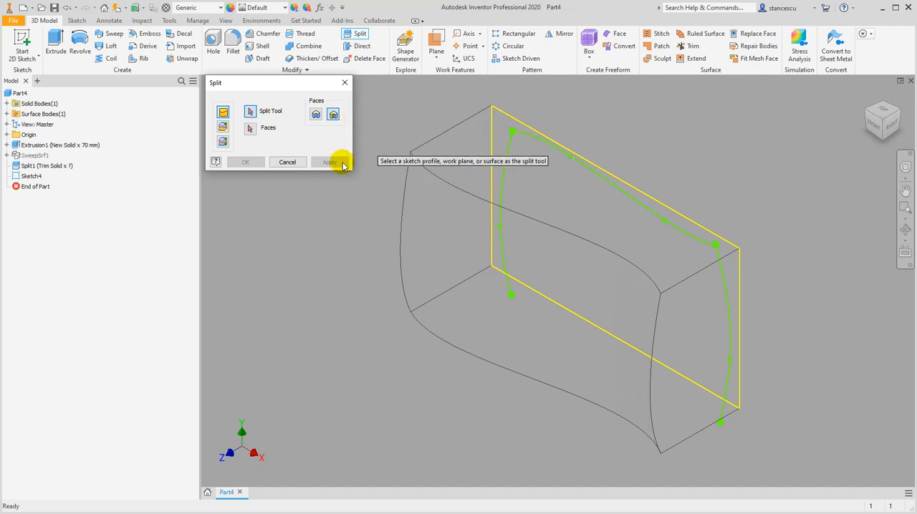
left_click(287, 163)
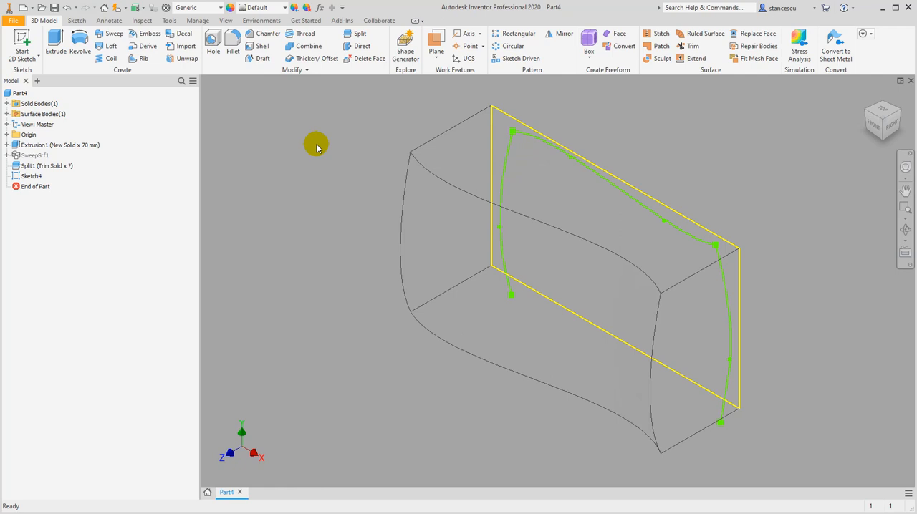
left_click(58, 41)
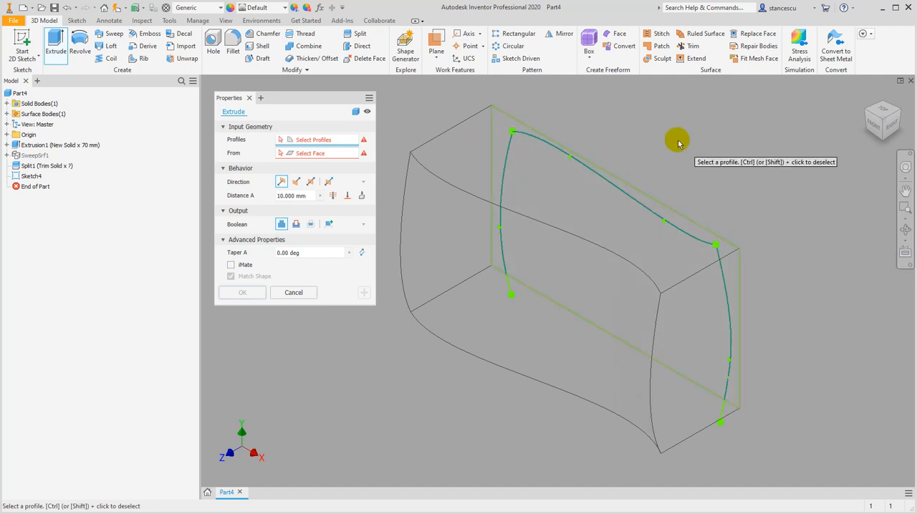
left_click(353, 112)
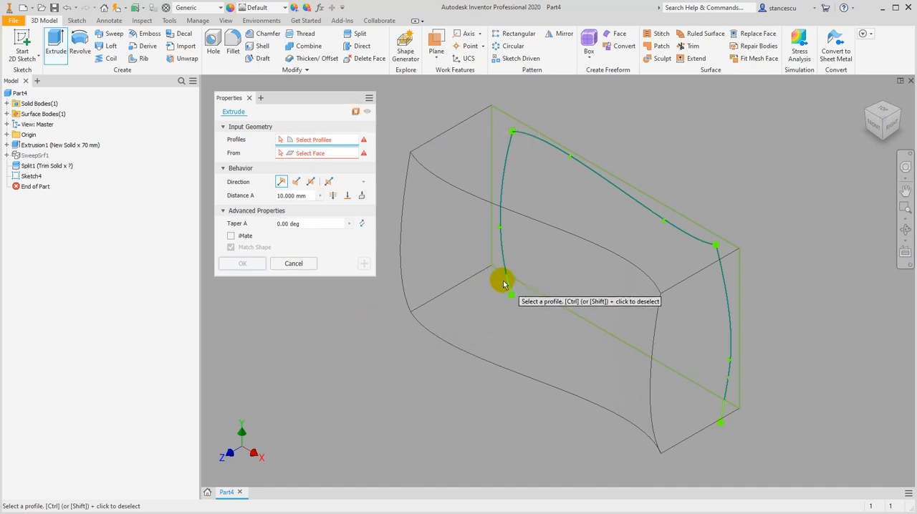
left_click(502, 244)
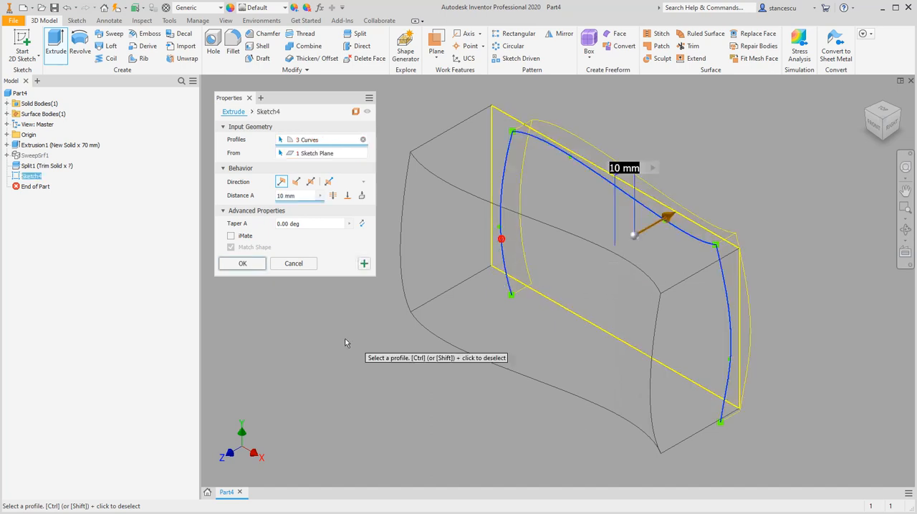
left_click(296, 181)
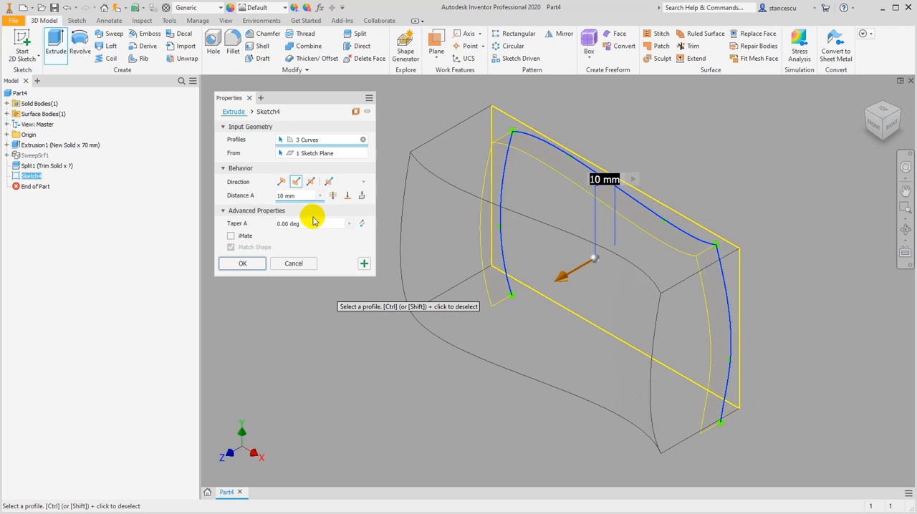
left_click(334, 195)
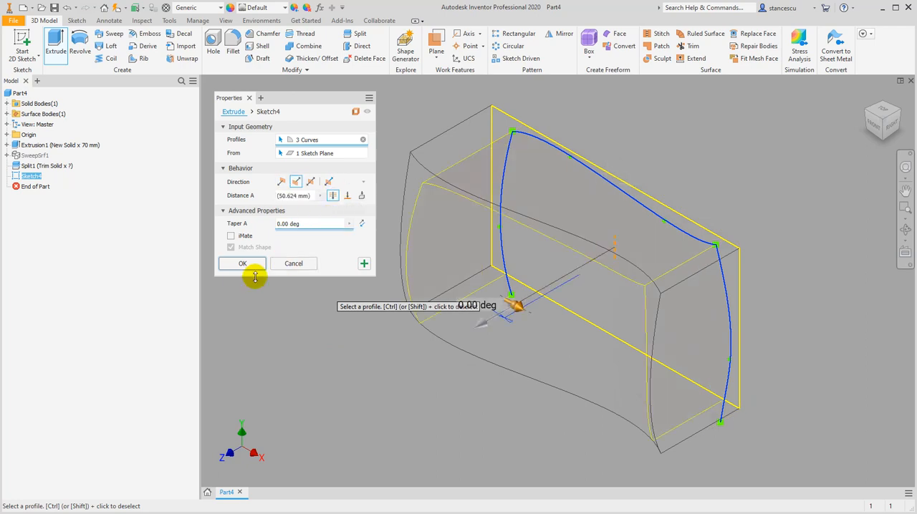
left_click(244, 264)
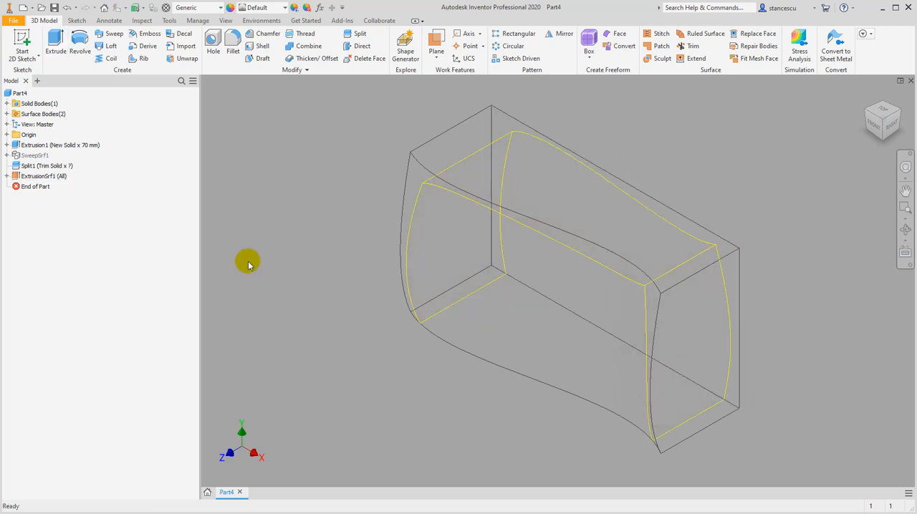
Trim the solid with the extruded surface using Split, removing the material outside the spline outline, and hide the extruded surface
left_click(358, 36)
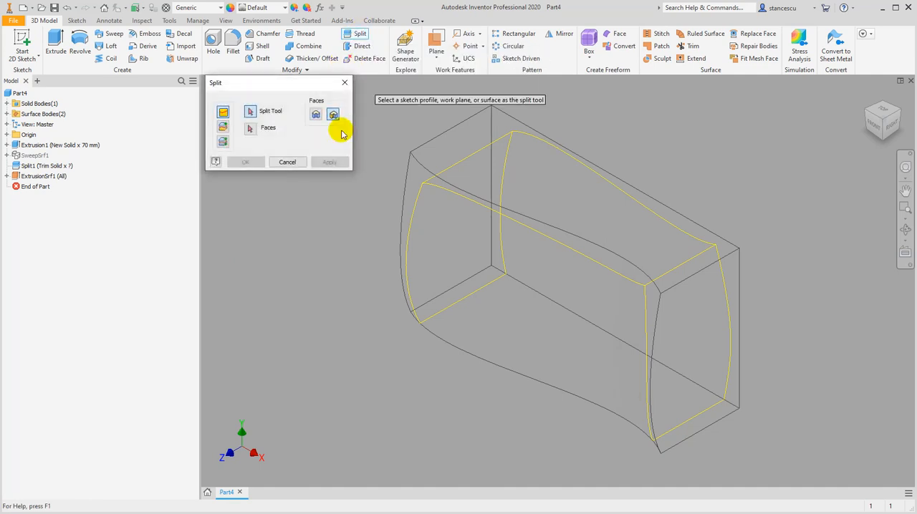
left_click(223, 127)
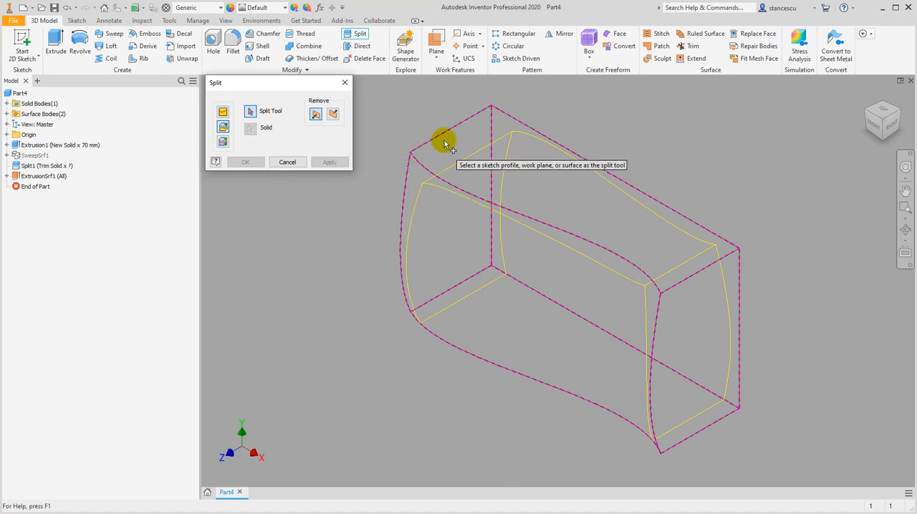
left_click(427, 184)
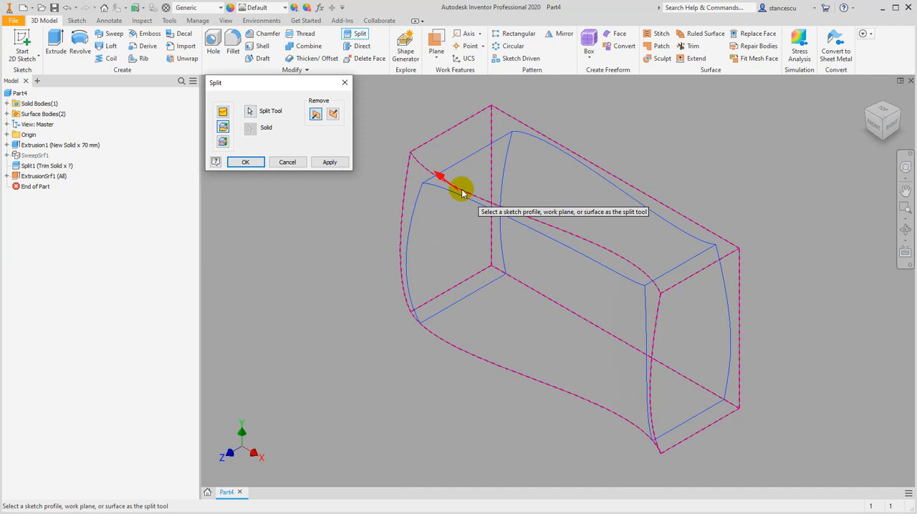
mouse_move(364, 298)
middle_mouse_down("shift")
mouse_move(336, 284)
mouse_move(384, 330)
mouse_move(360, 305)
middle_mouse_up("shift")
left_click(246, 162)
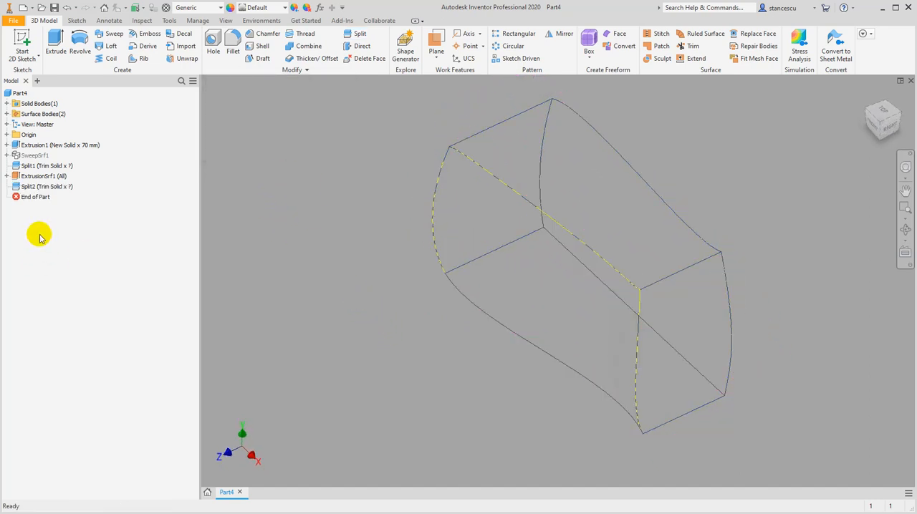
right_click(13, 176)
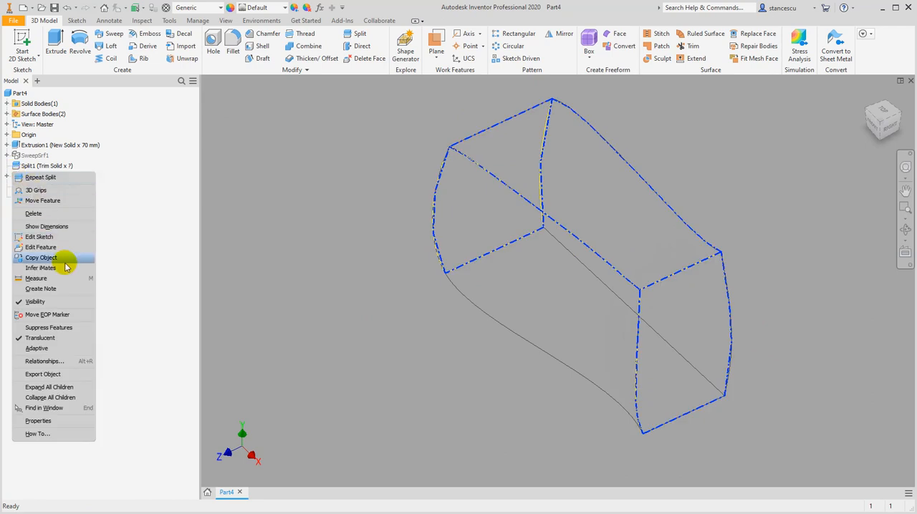
left_click(58, 304)
middle_click_drag(316, 264, 387, 273, "shift")
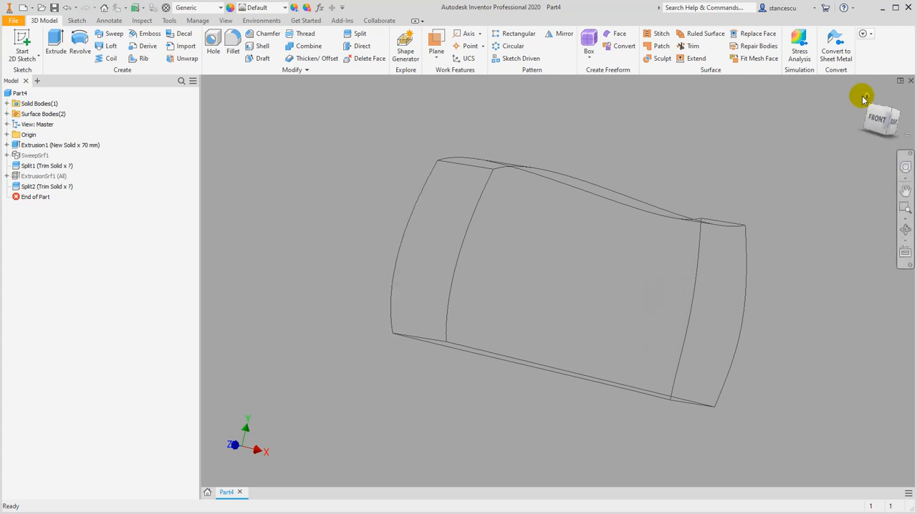
left_click(866, 97)
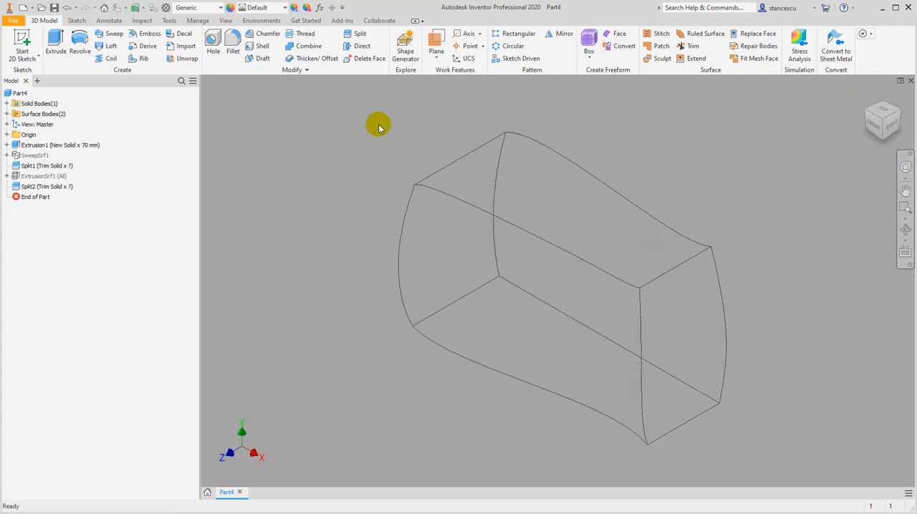
Change the in-canvas color scheme to Presentation in the application options
left_click(14, 20)
left_click(93, 303)
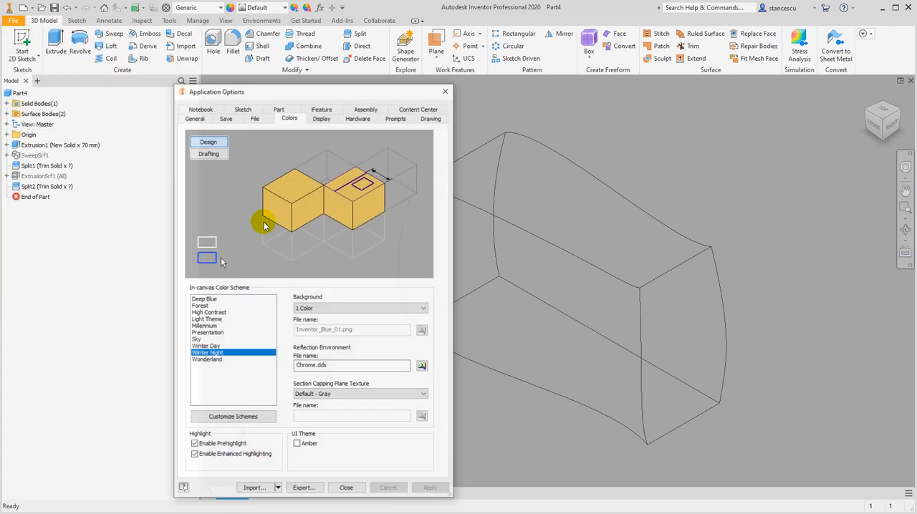
left_click(208, 333)
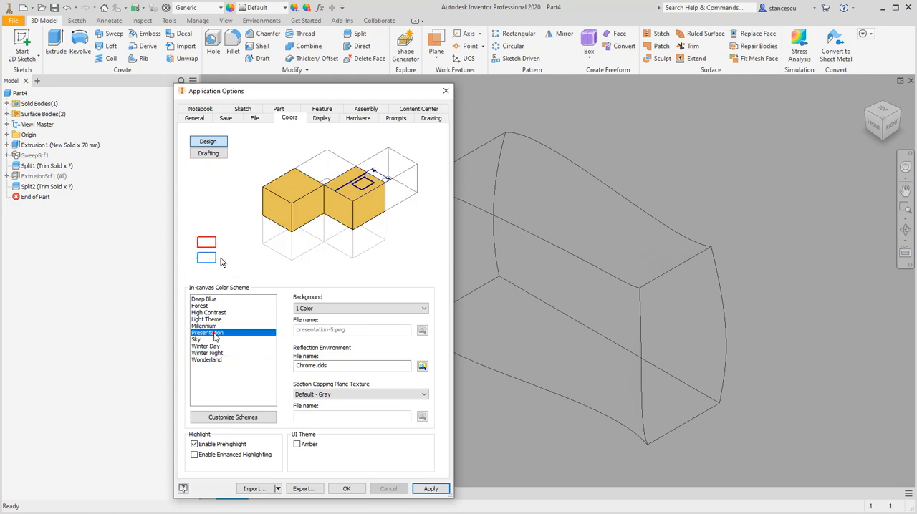
left_click(348, 488)
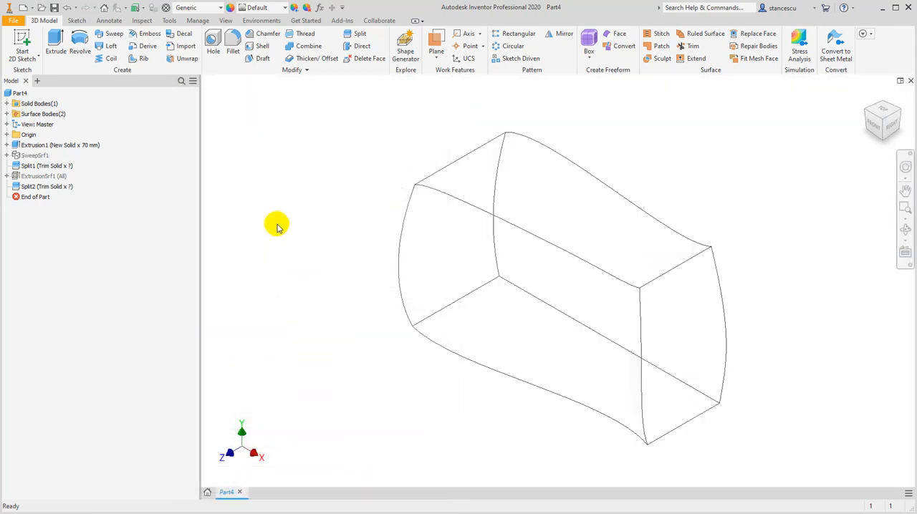
Set the model's visual style to Shaded with Edges
left_click(225, 21)
left_click(190, 52)
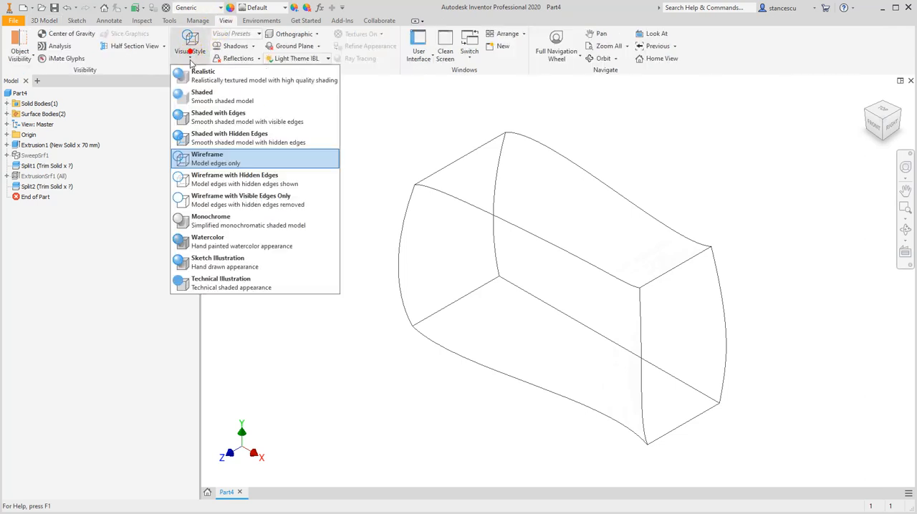
left_click(219, 118)
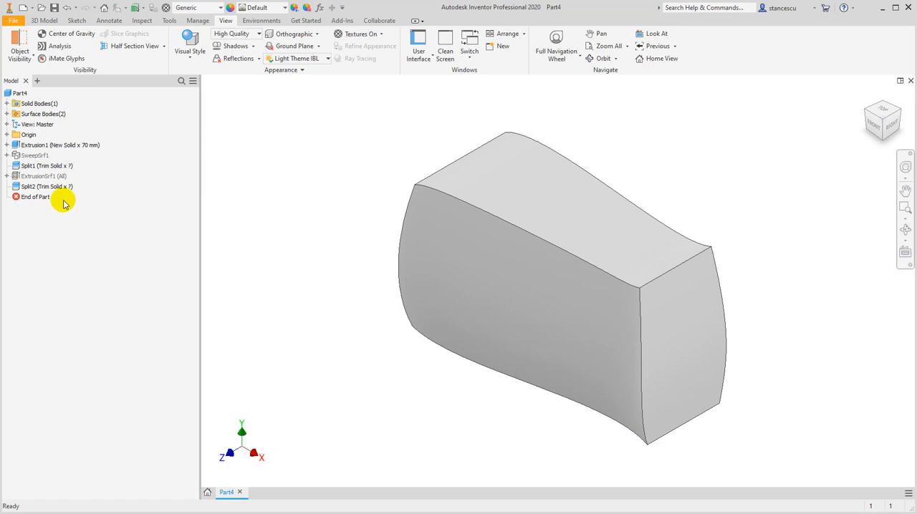
Edit the sweep surface's path sketch, Sketch3, shifting both inner spline points slightly toward the block's front edge, and finish the sketch
left_click(7, 145)
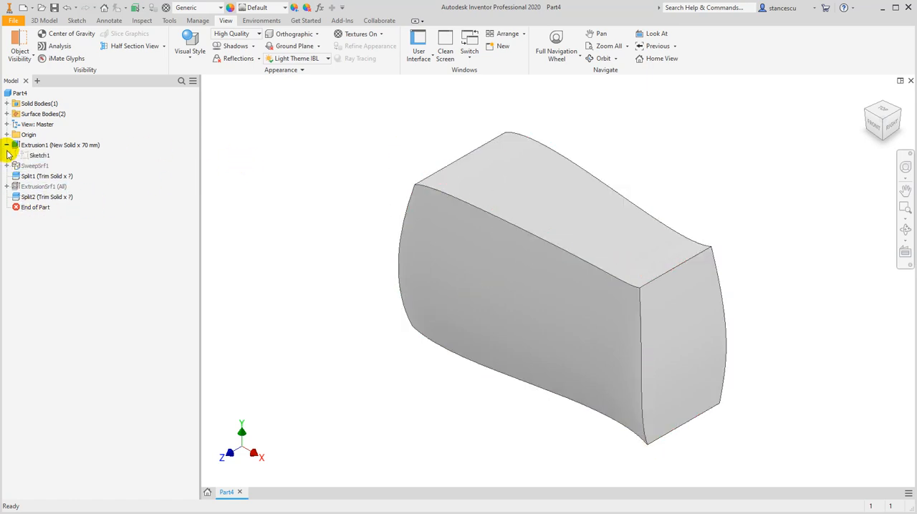
left_click(6, 145)
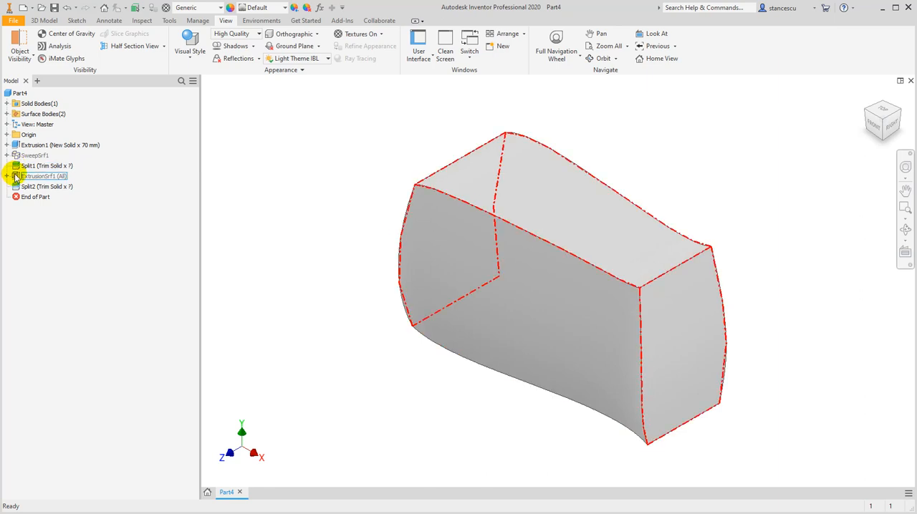
left_click(7, 155)
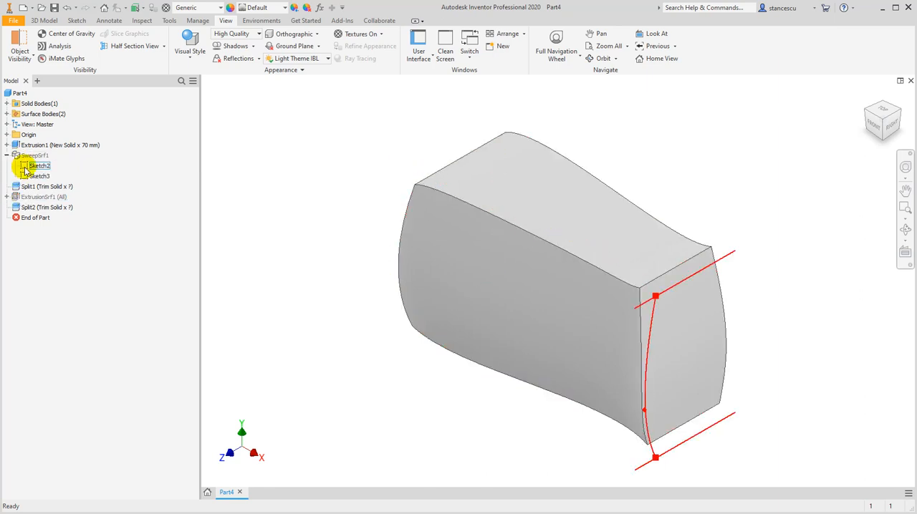
double_click(25, 179)
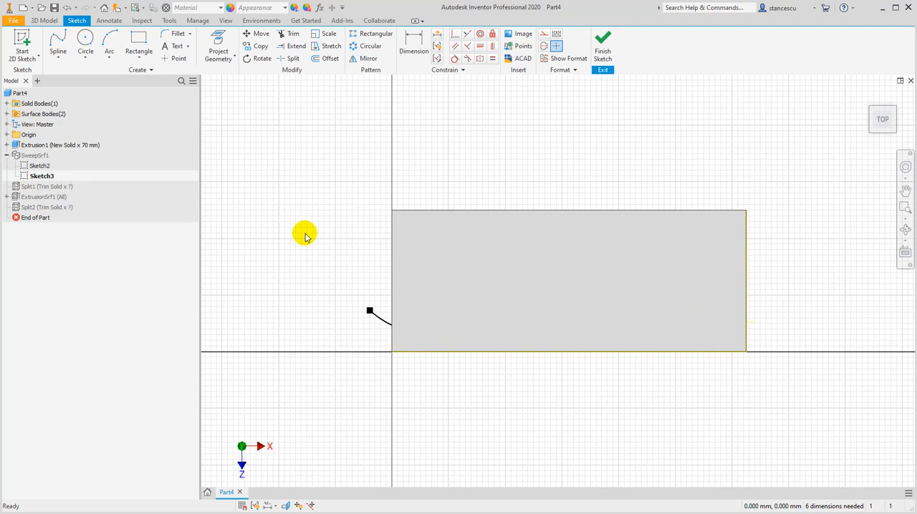
key("F7")
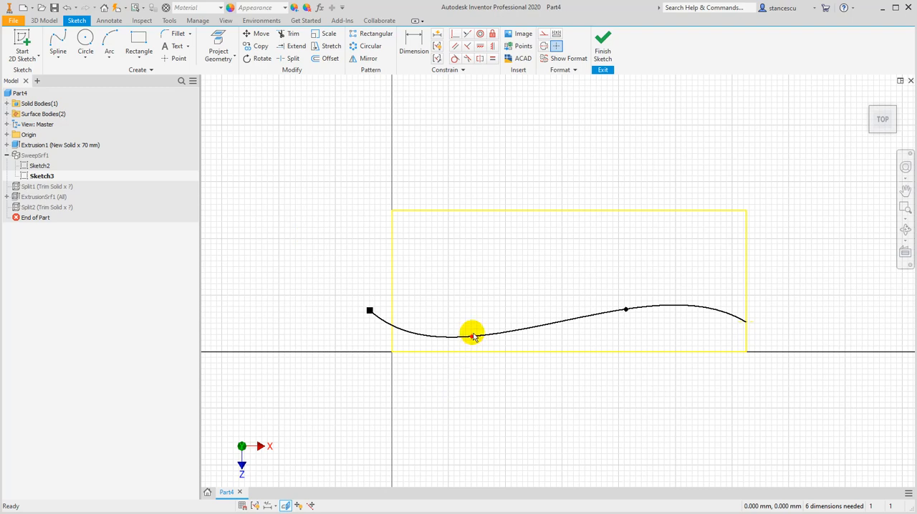
left_click_drag(473, 339, 472, 341)
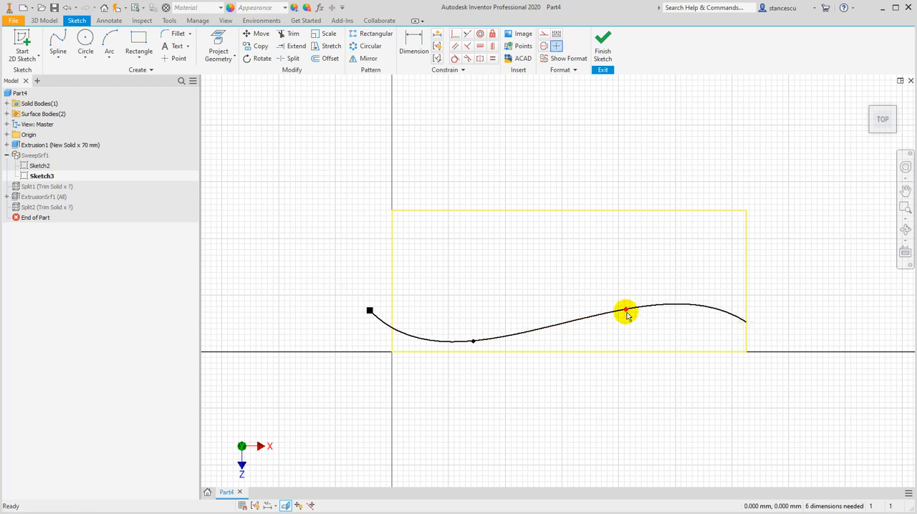
left_click_drag(626, 311, 627, 315)
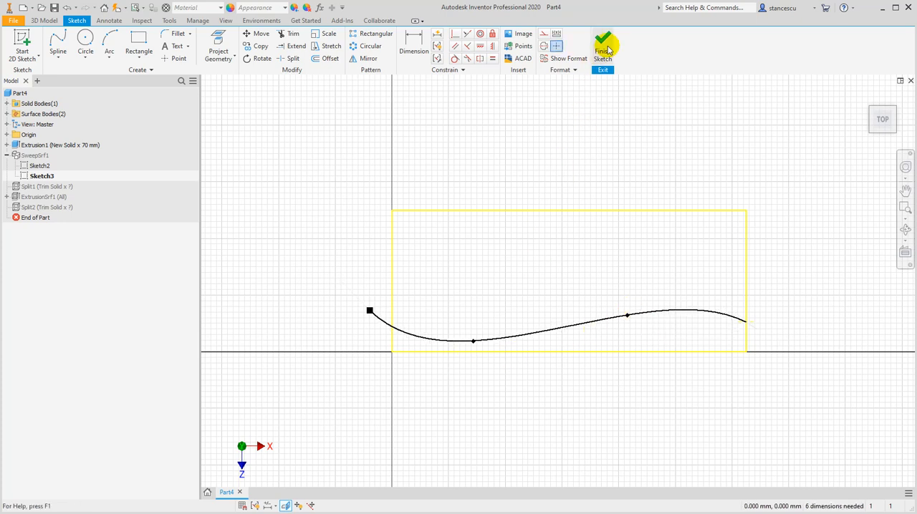
left_click(604, 46)
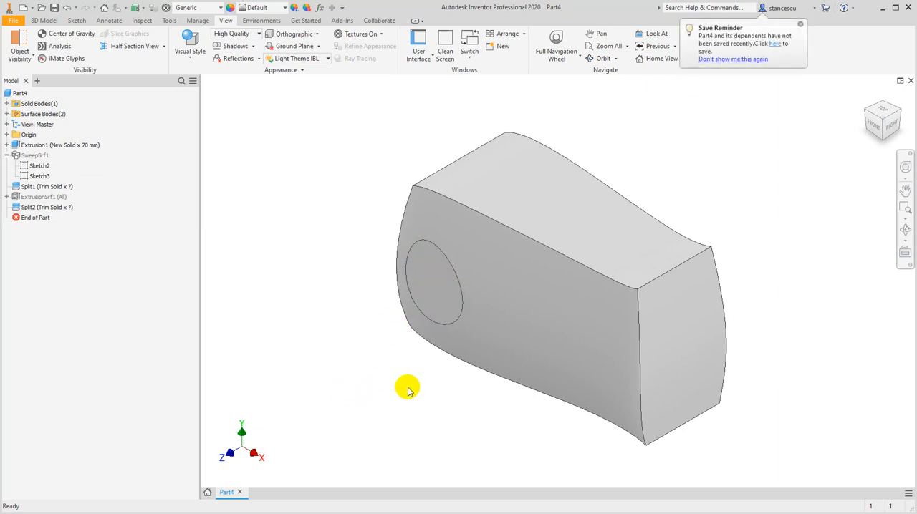
Create a work plane offset -90 mm from the solid's flat back face, placing it in front of the body
middle_click_drag(437, 402, 387, 383, "shift")
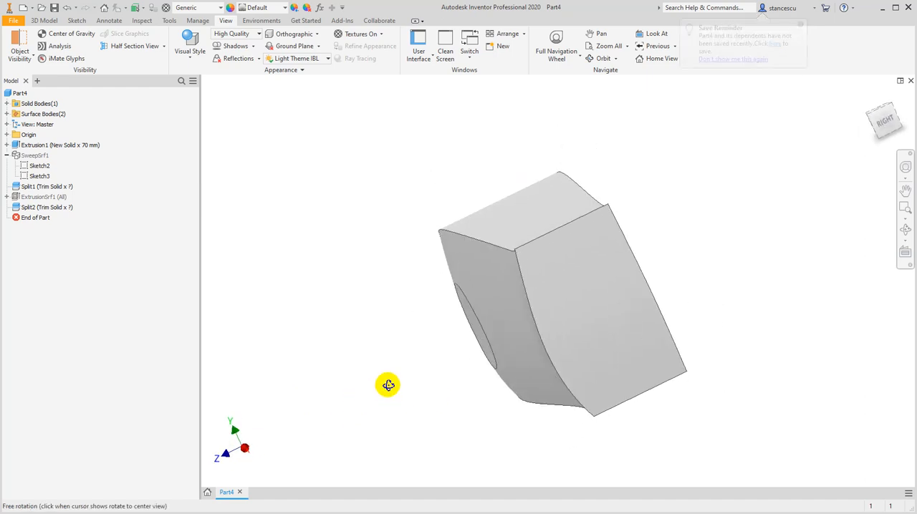
left_click(885, 122)
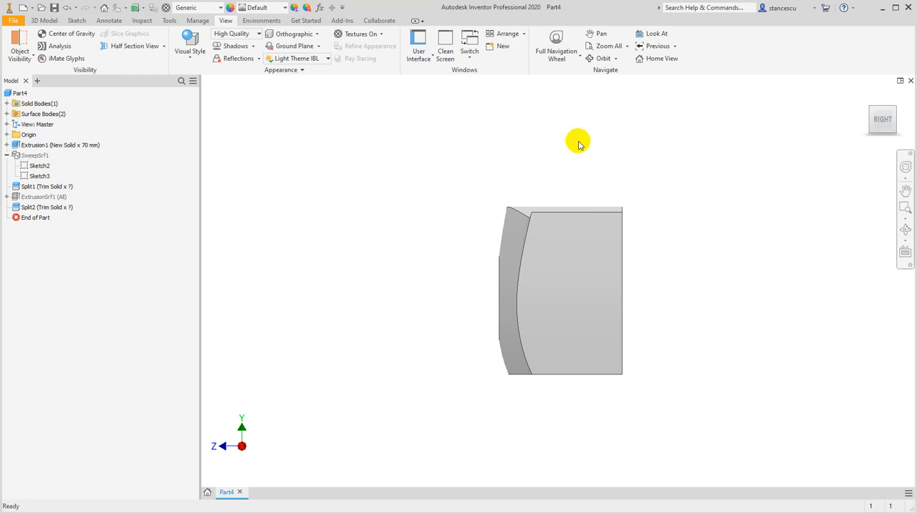
left_click_drag(867, 93, 330, 270)
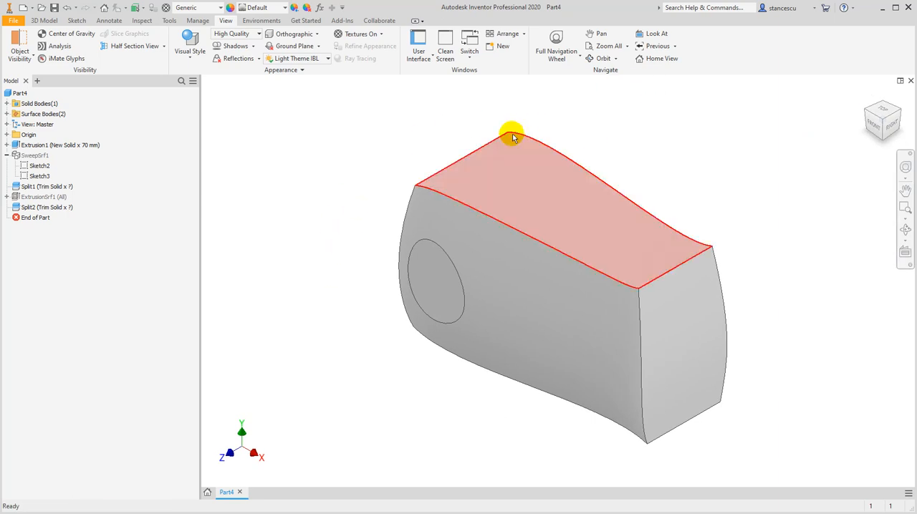
left_click(44, 20)
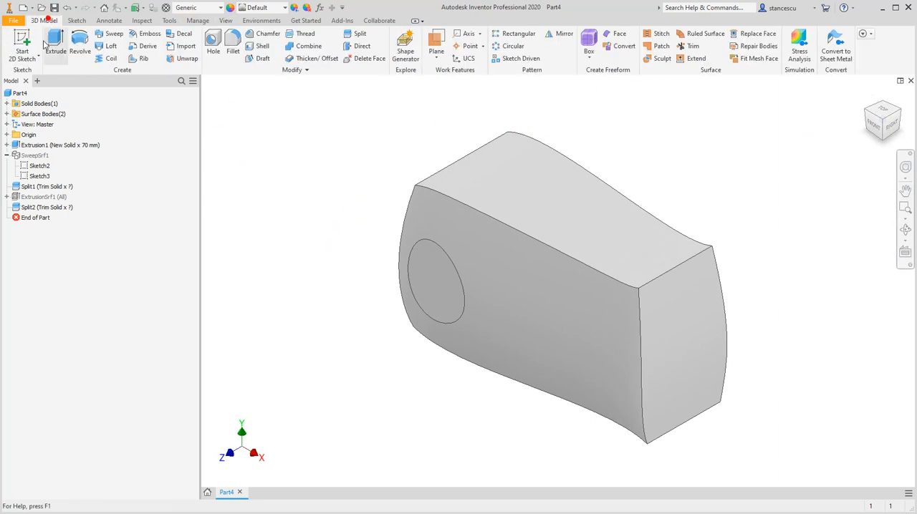
left_click(434, 41)
middle_click_drag(735, 176, 682, 194, "shift")
left_click(634, 216)
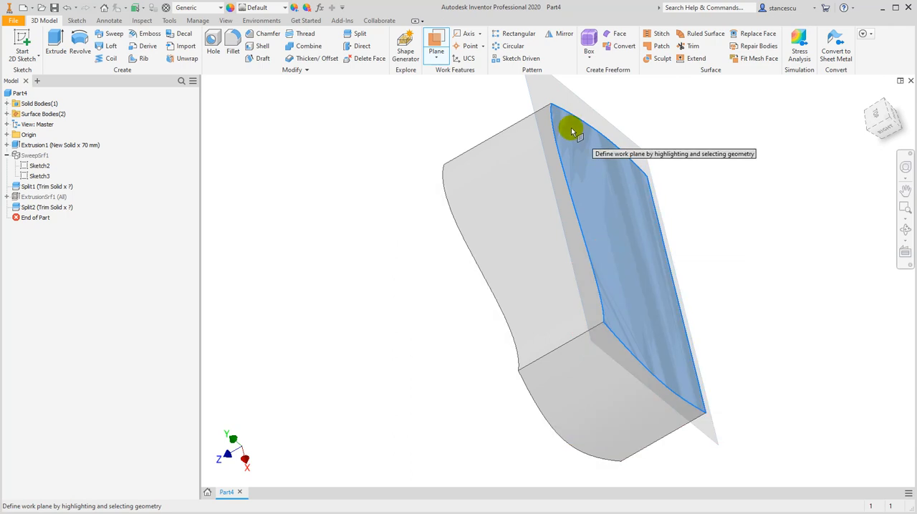
left_click(528, 92)
left_click_drag(528, 88, 310, 192)
middle_click_drag(303, 199, 334, 224, "shift")
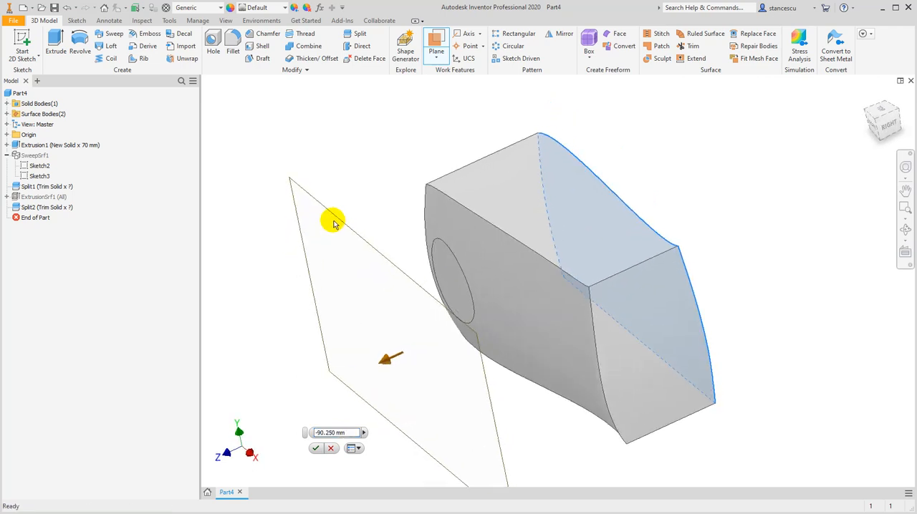
left_click(344, 228)
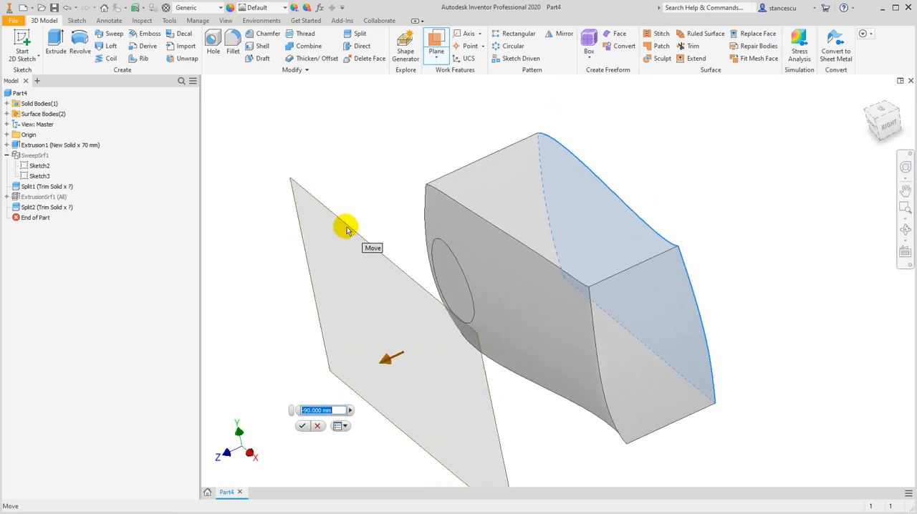
left_click(302, 426)
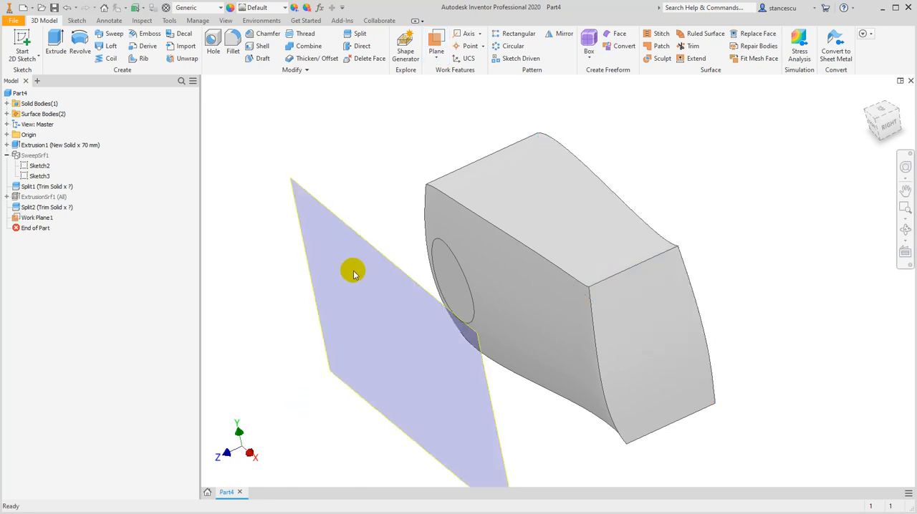
Sketch a 45 mm diameter circle on the offset work plane, in front of the body's left half, and finish the sketch
left_click(872, 127)
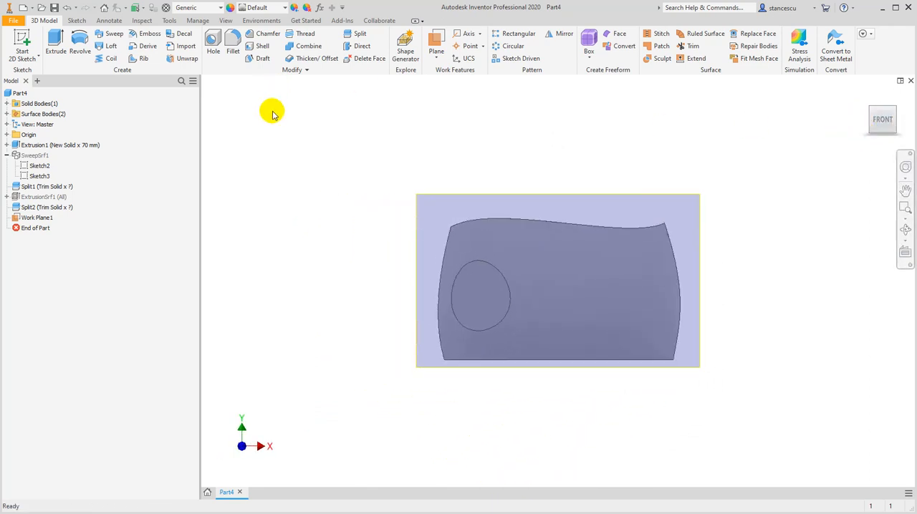
left_click(540, 194)
left_click(571, 185)
middle_click_drag(359, 178, 486, 100)
mouse_move(469, 166)
middle_mouse_down()
mouse_move(396, 220)
mouse_move(307, 229)
middle_mouse_up()
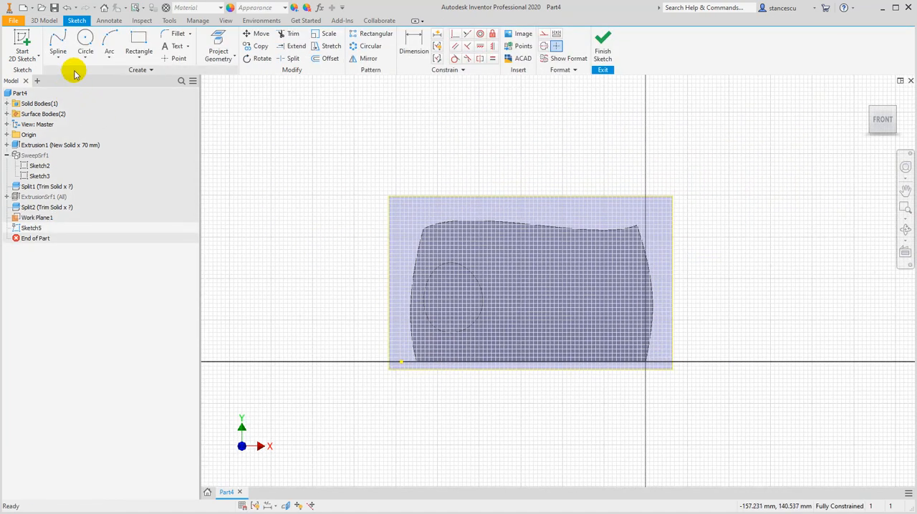
left_click(89, 53)
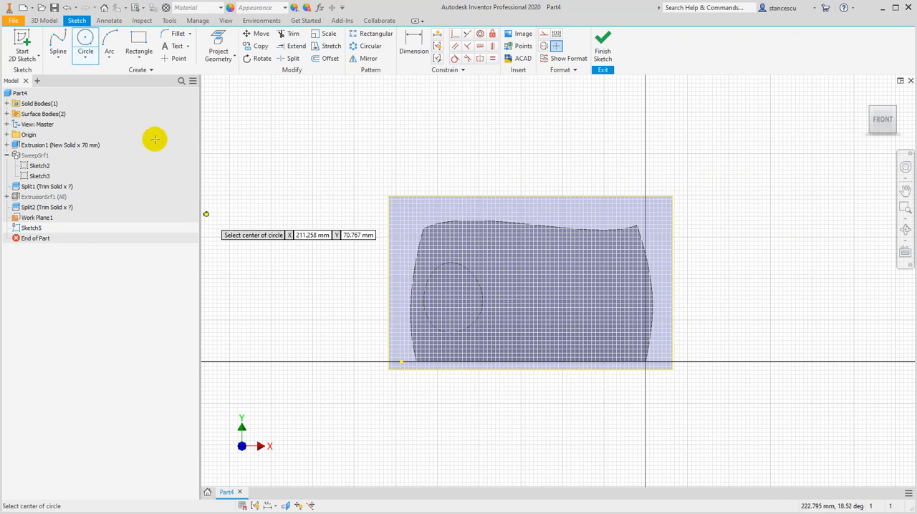
left_click(470, 289)
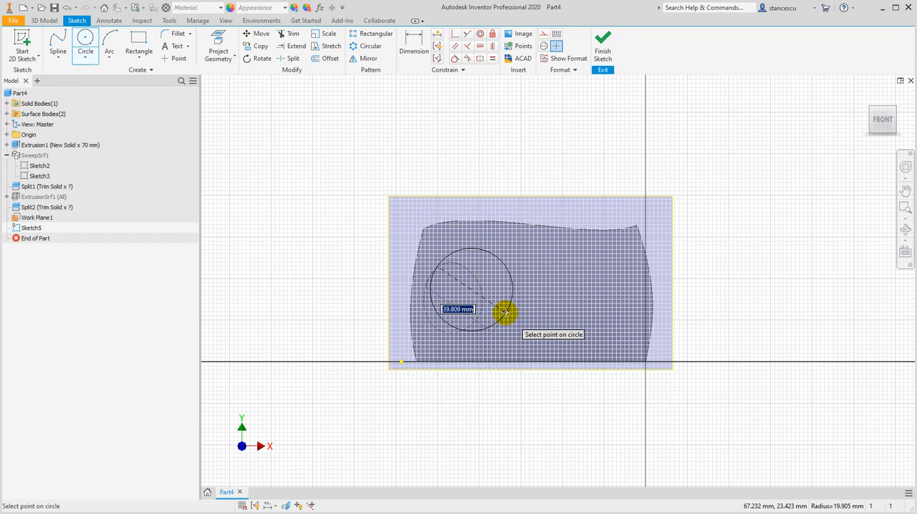
type("45")
key("Return")
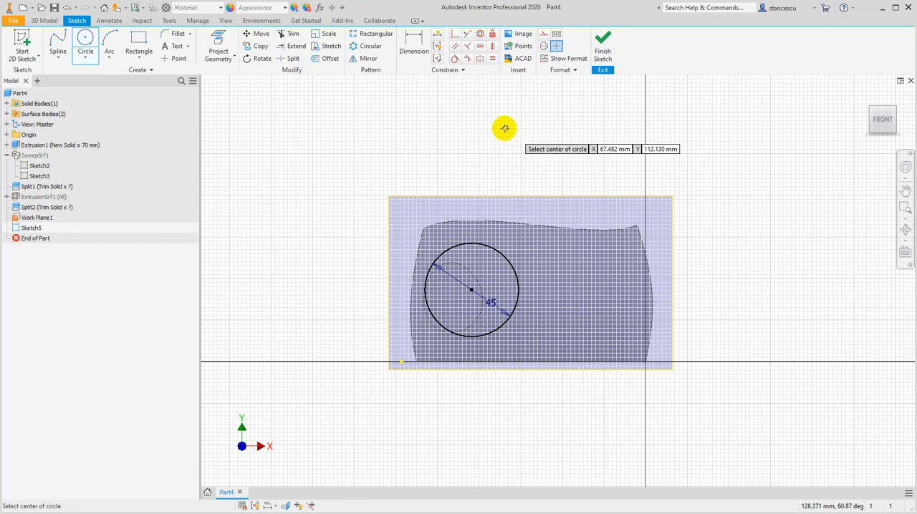
mouse_move(502, 127)
middle_mouse_down("shift")
mouse_move(436, 164)
mouse_move(475, 151)
mouse_move(475, 141)
mouse_move(451, 148)
mouse_move(465, 129)
middle_mouse_up("shift")
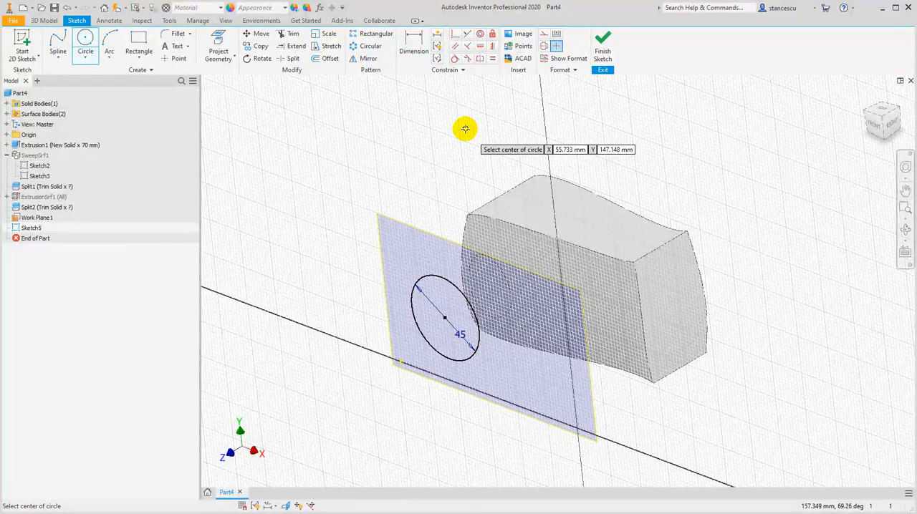
left_click(590, 52)
Extrude the circle up to the next face, joining it to the solid, and hide the work plane
left_click(58, 45)
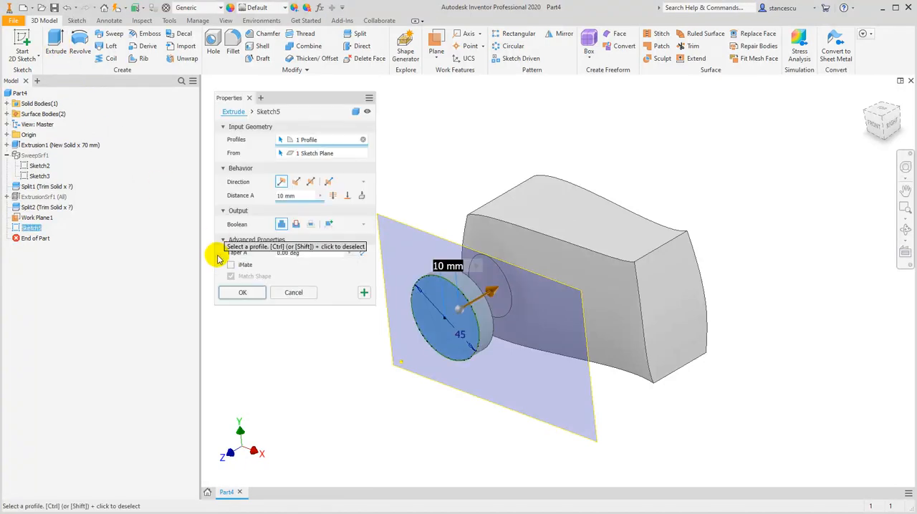
left_click(362, 196)
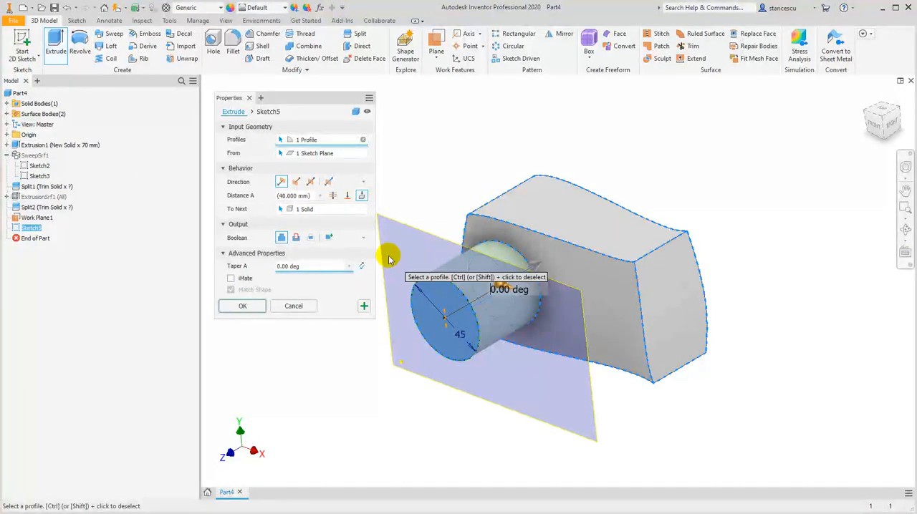
left_click(245, 307)
left_click(395, 220)
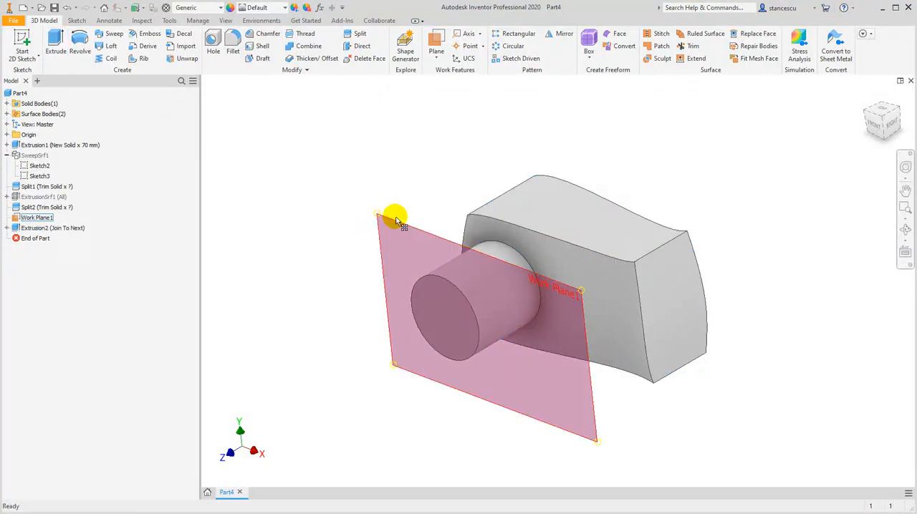
right_click(395, 220)
left_click(418, 235)
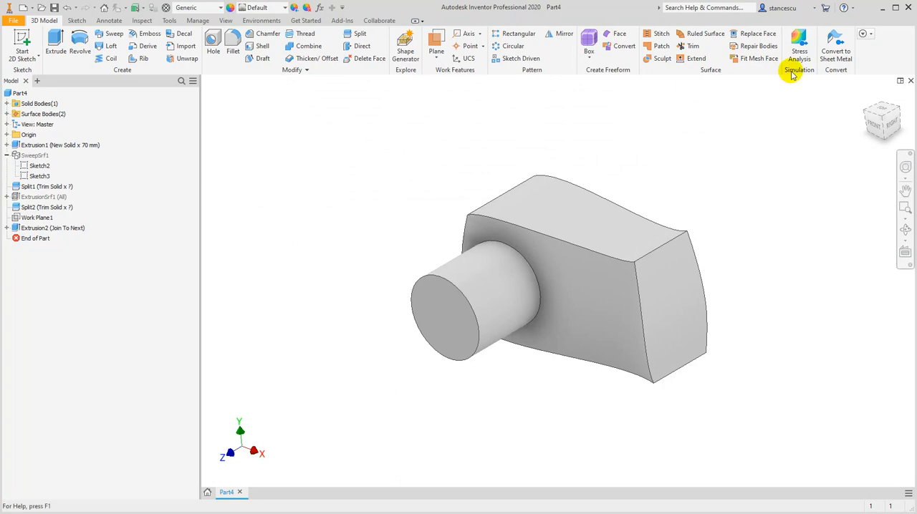
Fillet the edge where the cylinder meets the body's front face with an 8 mm radius
left_click(866, 97)
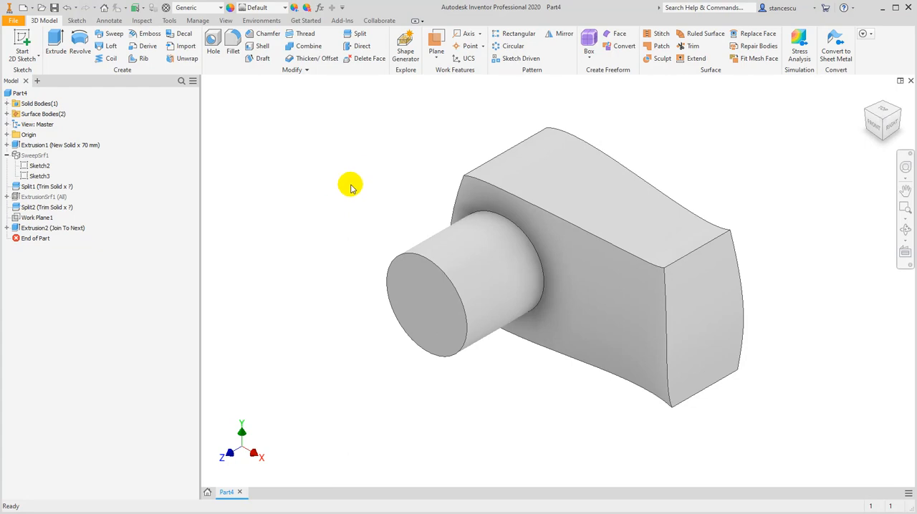
left_click(538, 253)
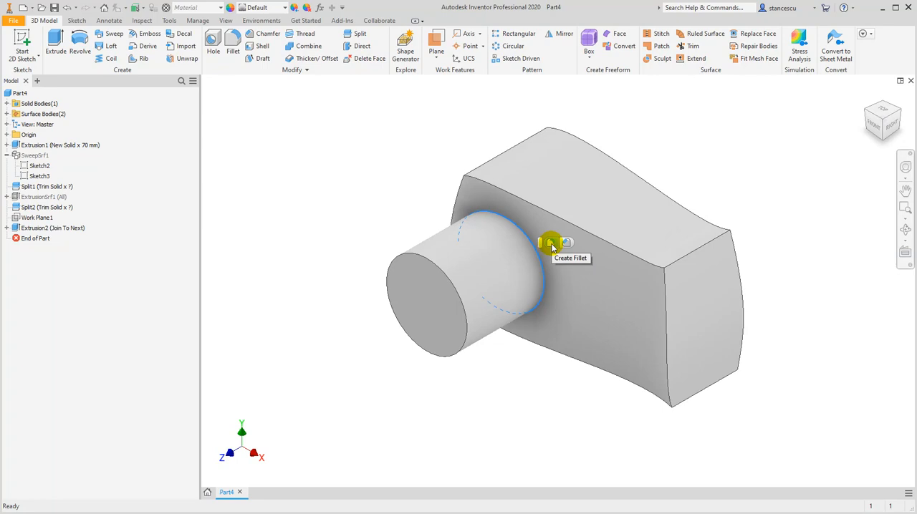
middle_click_drag(423, 368, 447, 385, "shift")
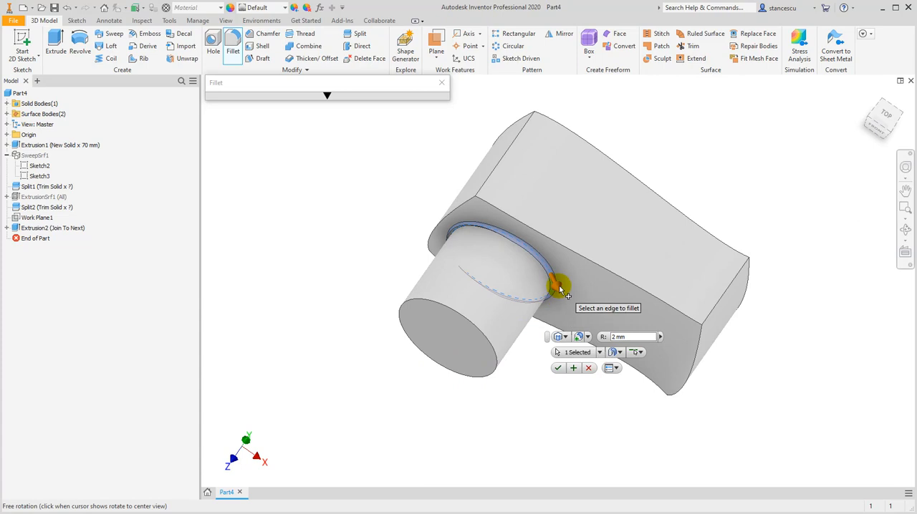
left_click_drag(558, 290, 557, 288)
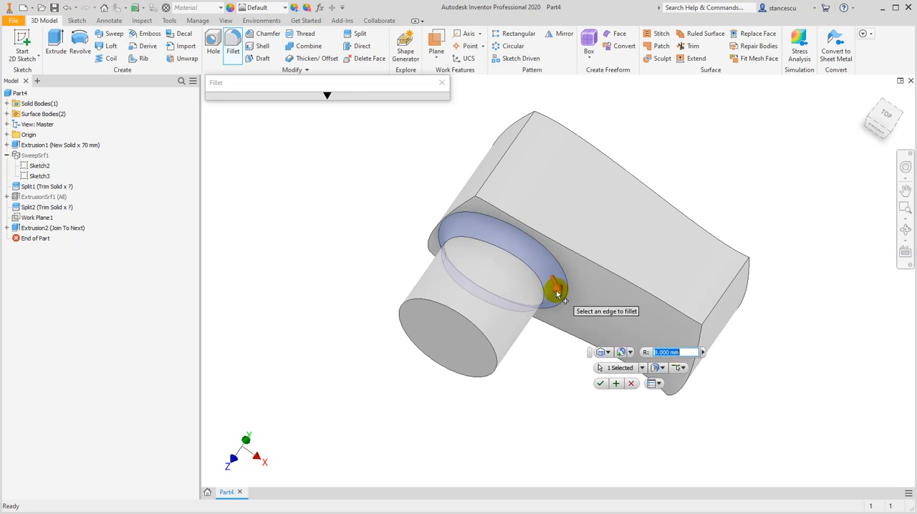
left_click(617, 385)
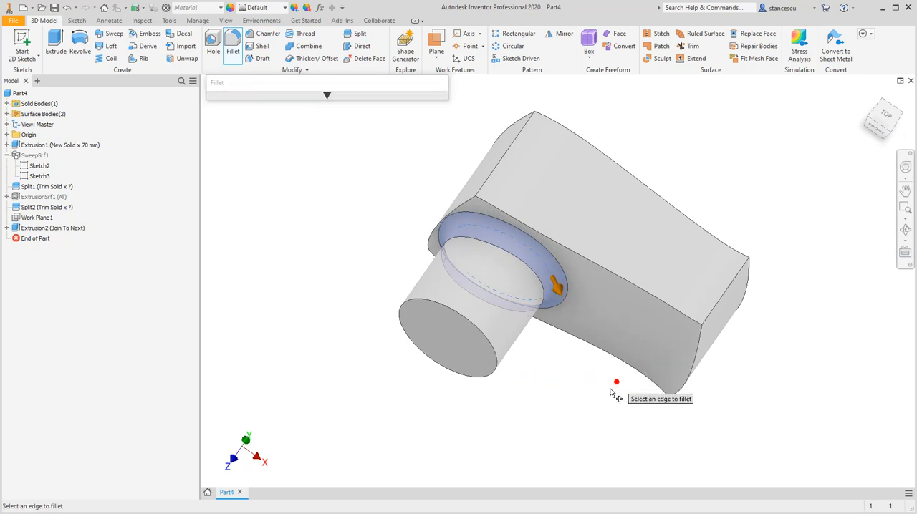
Fillet the body's four corner edges that run front to back with a 15.5 mm radius
middle_click_drag(542, 403, 505, 373, "shift")
left_click(528, 157)
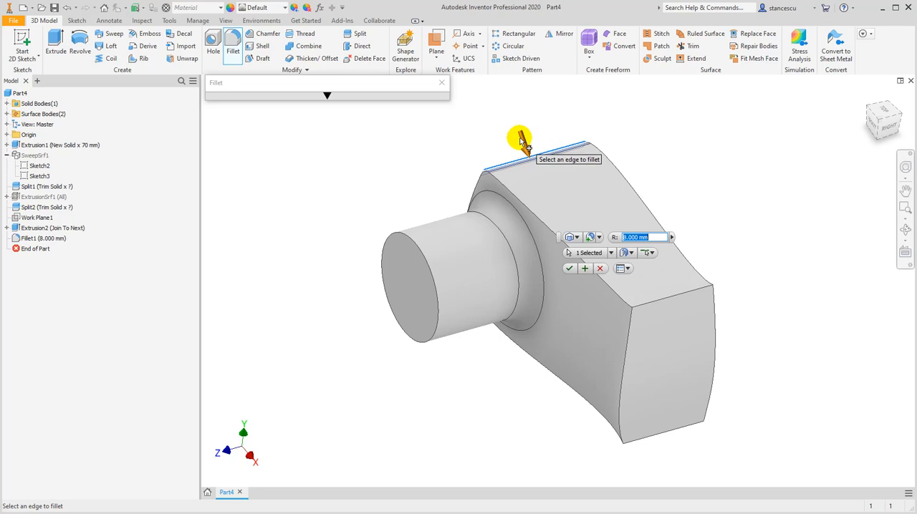
type("28.515.5")
key("Return")
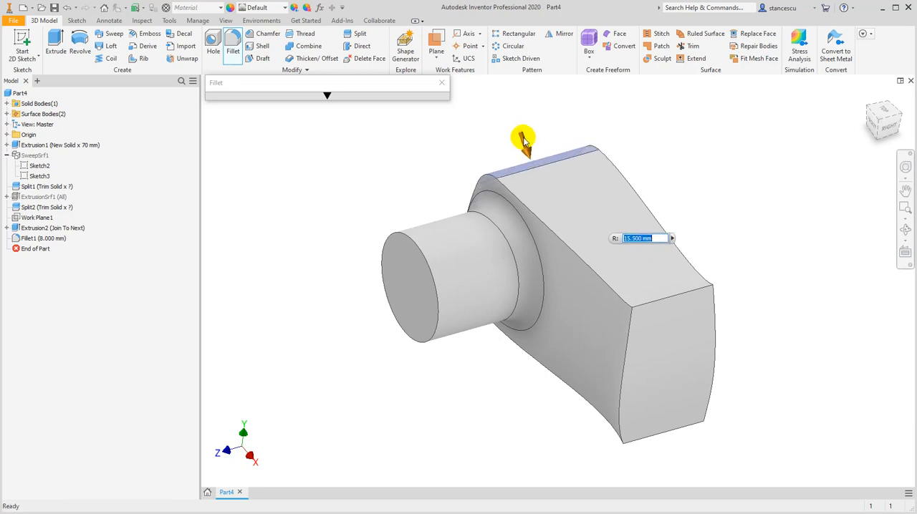
left_click(664, 304)
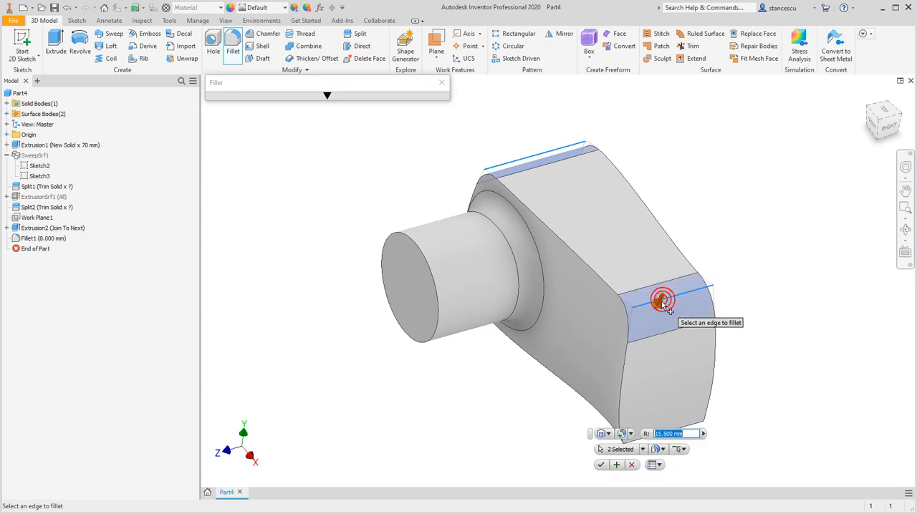
left_click(699, 427)
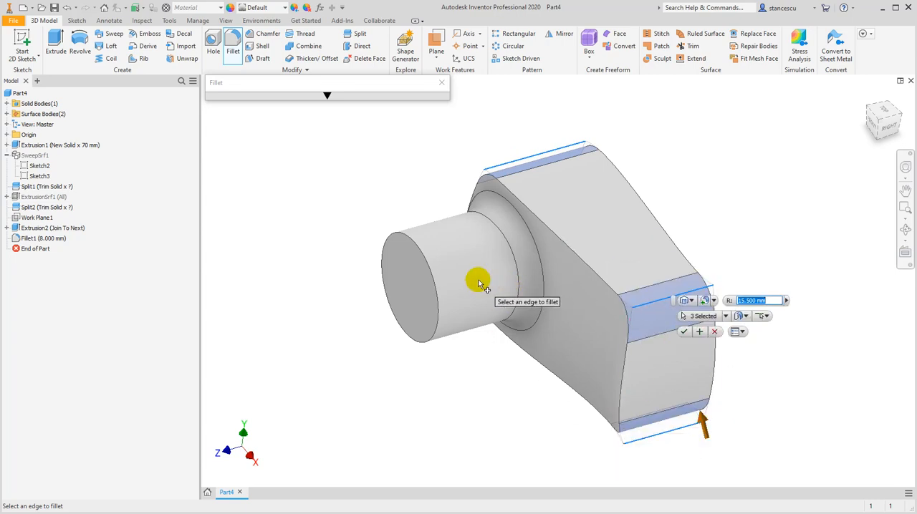
left_click(503, 285)
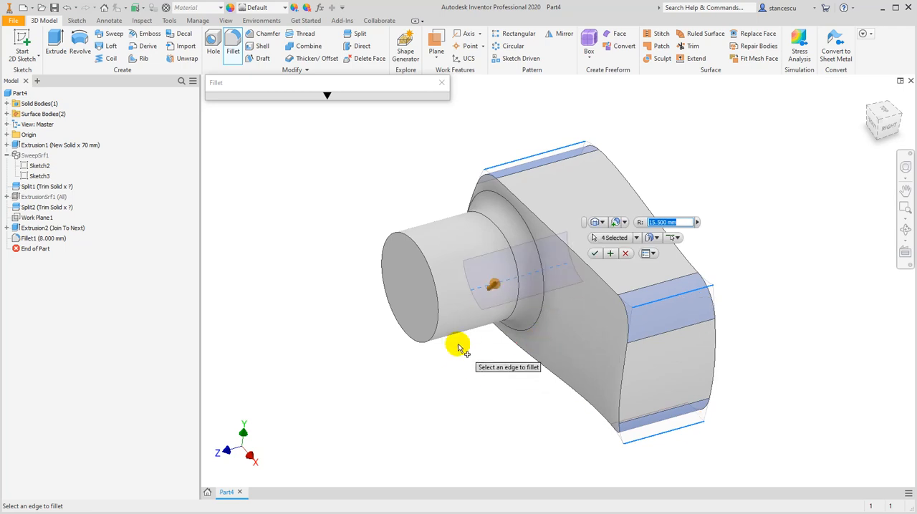
mouse_move(321, 342)
middle_mouse_down("shift")
mouse_move(363, 330)
mouse_move(394, 330)
mouse_move(403, 341)
mouse_move(403, 318)
mouse_move(391, 334)
mouse_move(352, 318)
mouse_move(321, 339)
middle_mouse_up("shift")
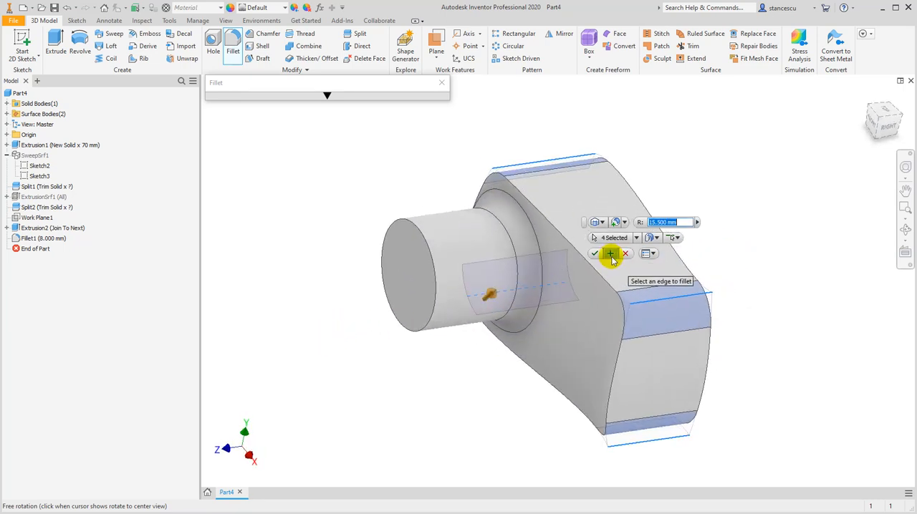
left_click(610, 253)
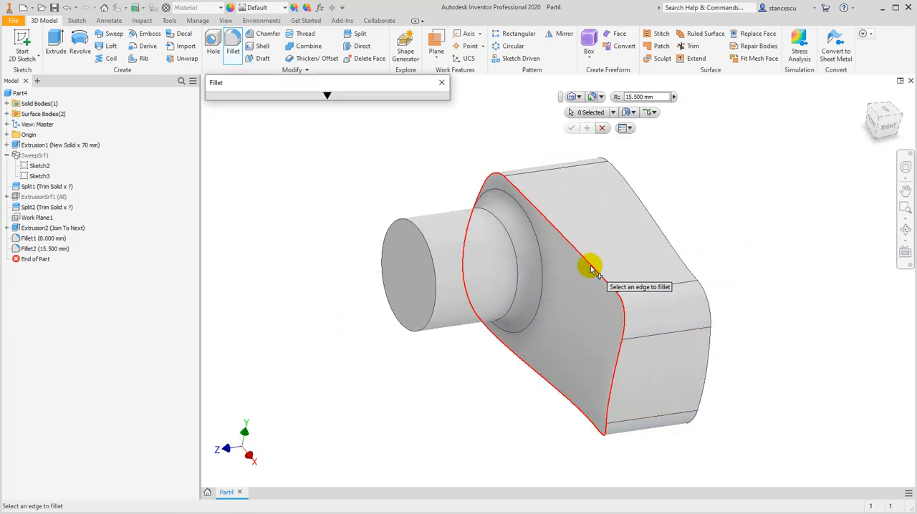
Fillet the closed outline edge of the body's front face with a 6.25 mm radius
left_click(589, 267)
middle_click_drag(479, 364, 439, 343, "shift")
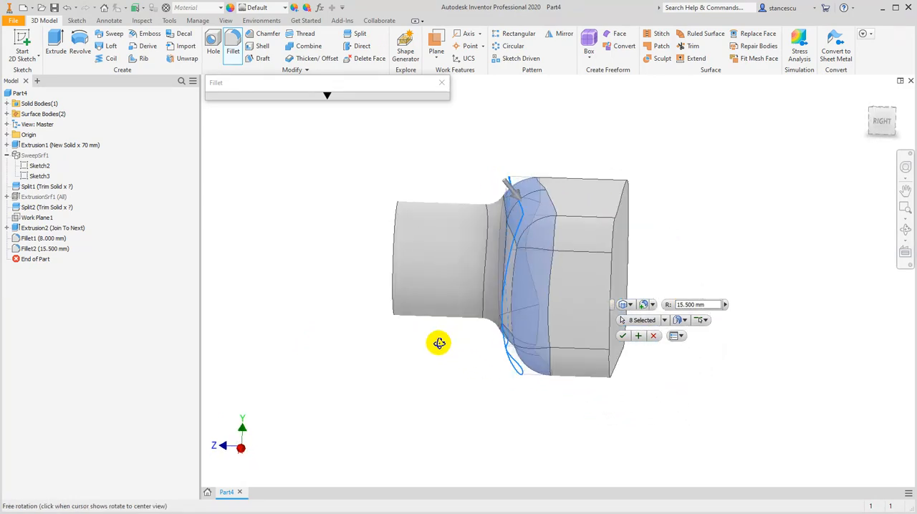
left_click(507, 187)
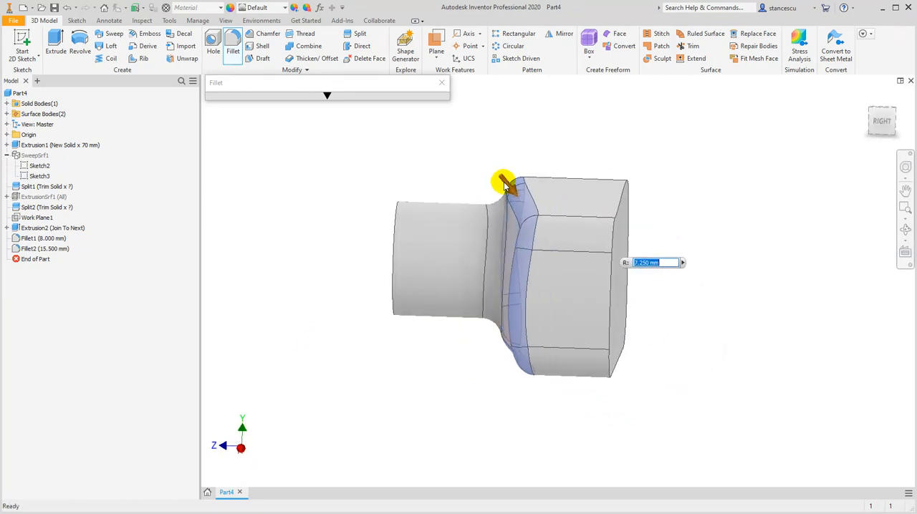
middle_click_drag(346, 286, 425, 329, "shift")
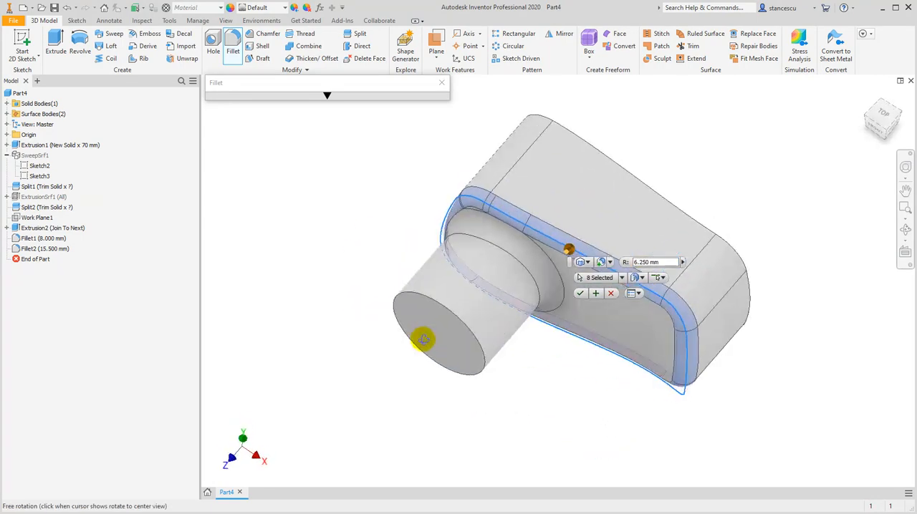
key("Return")
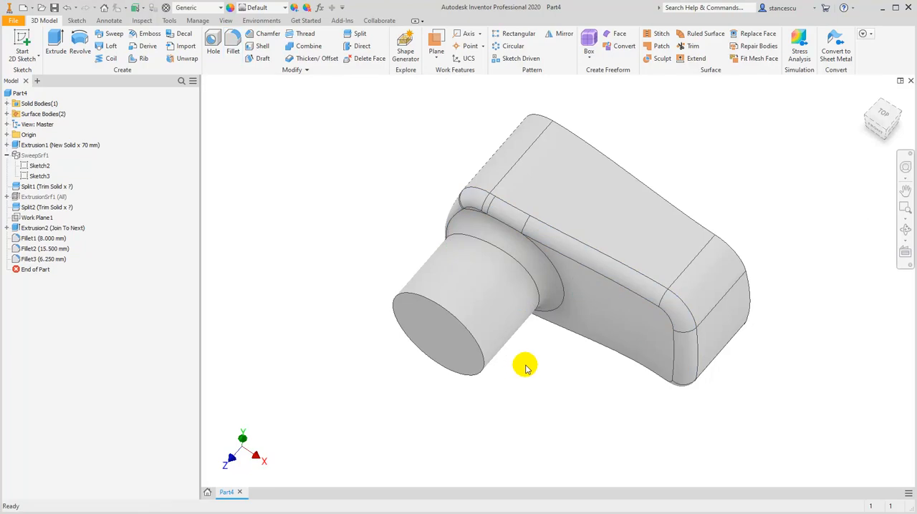
Shell the body inward with a 1 mm wall thickness, removing the flat back face
middle_click_drag(558, 358, 472, 314, "shift")
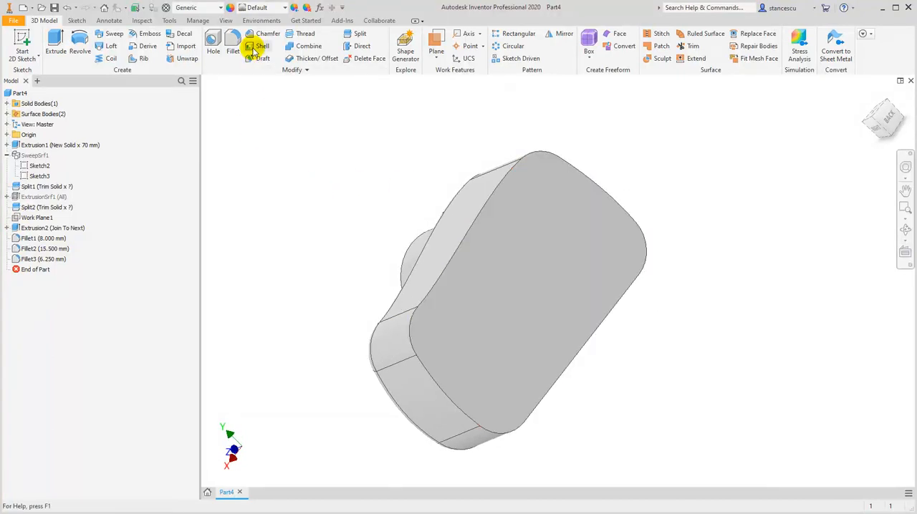
left_click(252, 47)
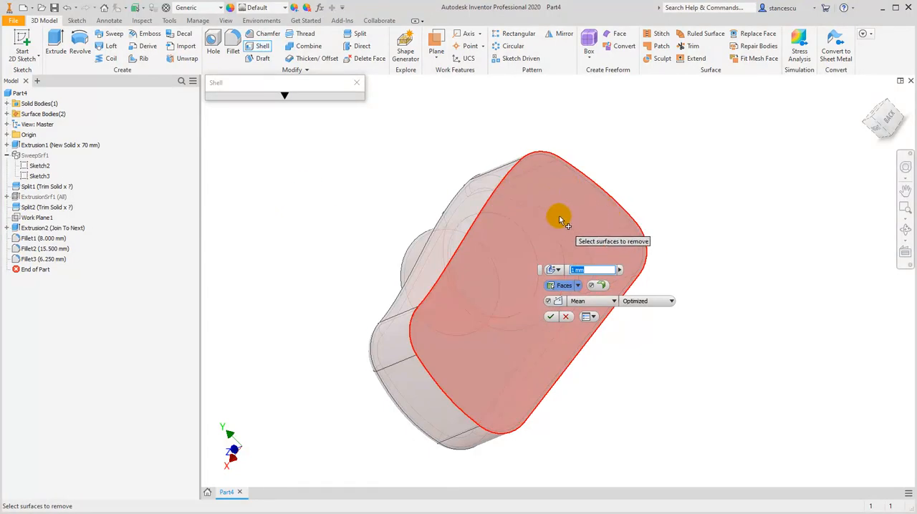
left_click(514, 244)
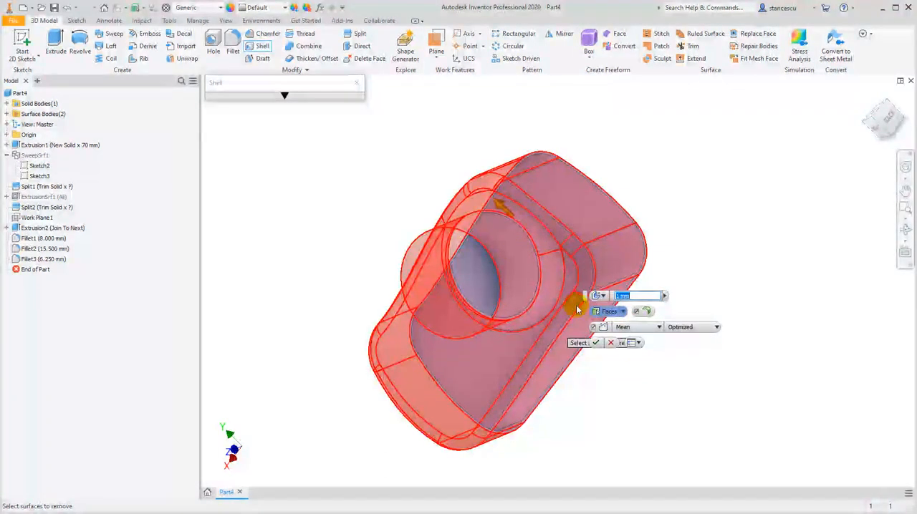
left_click(597, 344)
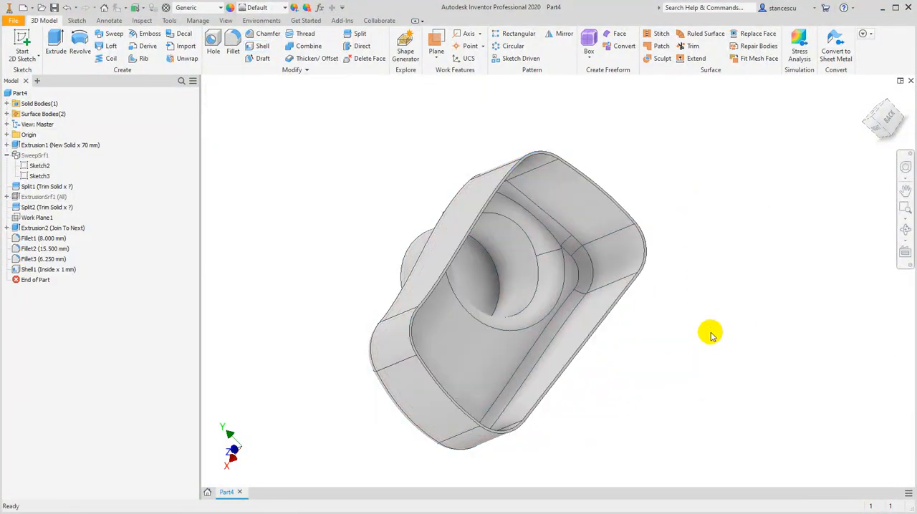
Create a Zebra analysis on all faces of the part with the default stripe settings
middle_click_drag(696, 337, 763, 273, "shift")
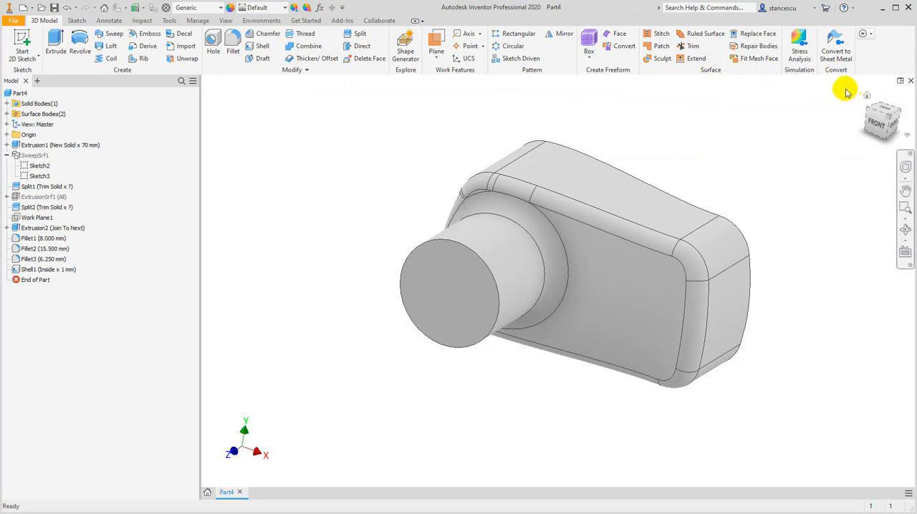
left_click_drag(867, 100, 733, 129)
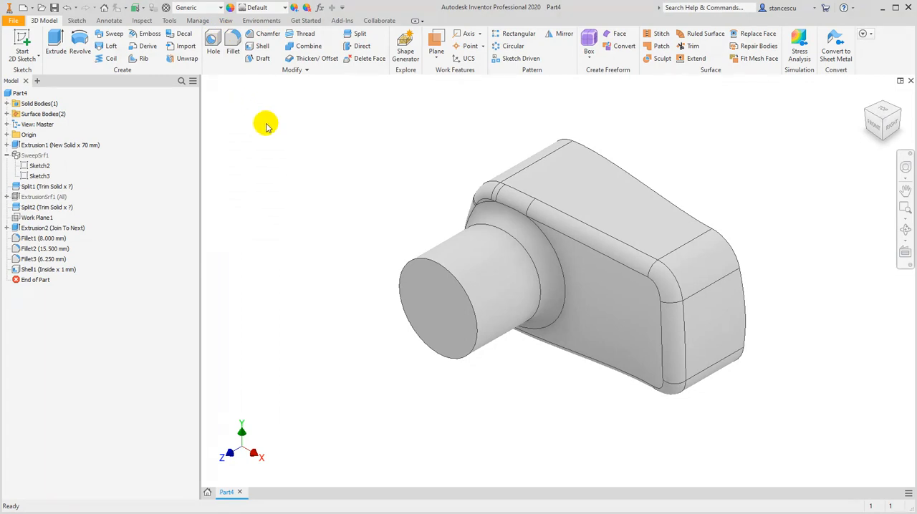
left_click(142, 22)
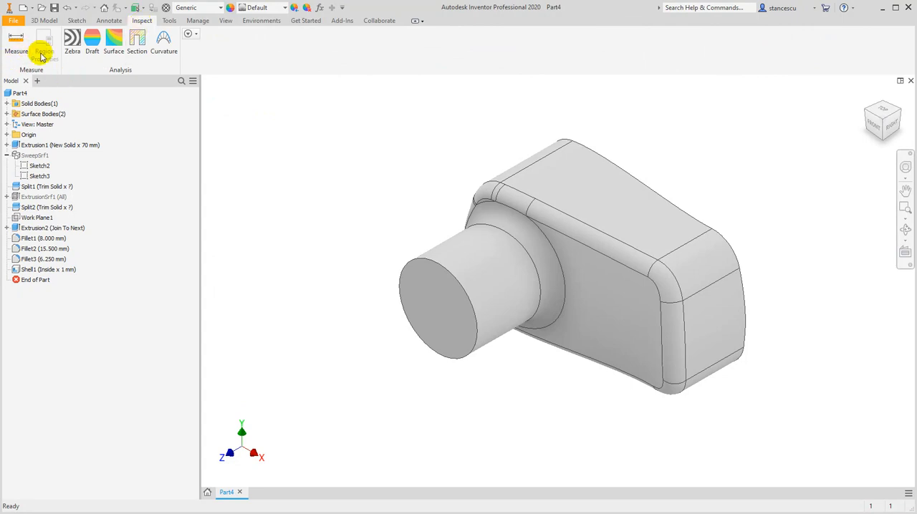
left_click(73, 42)
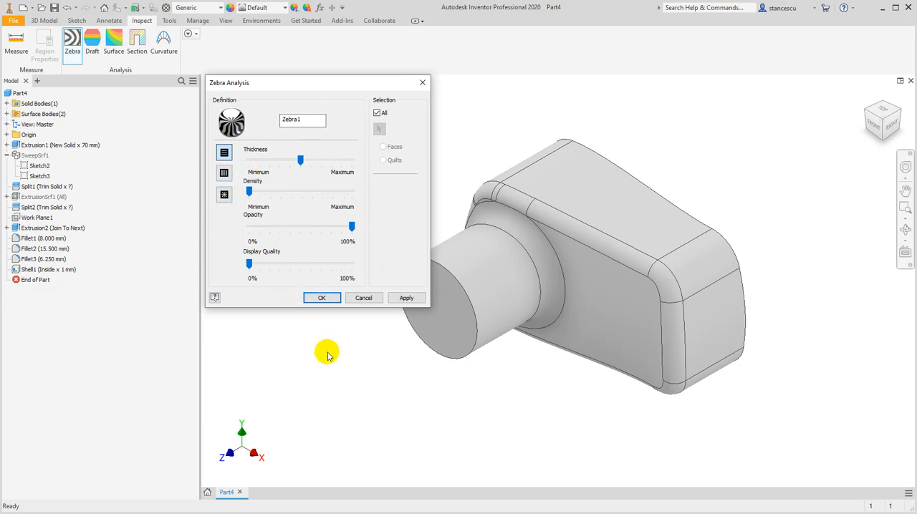
left_click(324, 298)
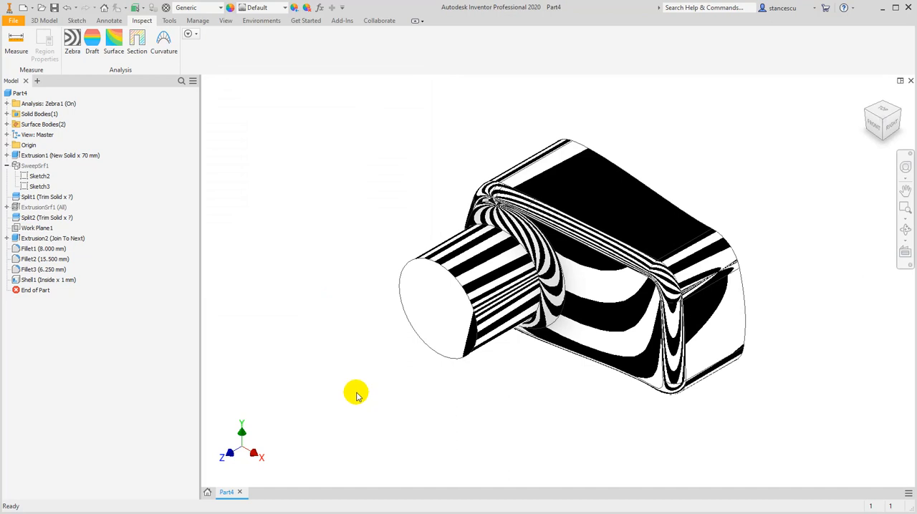
Examine the zebra stripes across the curved front face and fillets from several angles, and turn the analysis visibility off
middle_click_drag(418, 399, 424, 381, "shift")
mouse_move(460, 376)
left_mouse_down()
mouse_move(490, 383)
mouse_move(471, 372)
mouse_move(403, 384)
left_mouse_up()
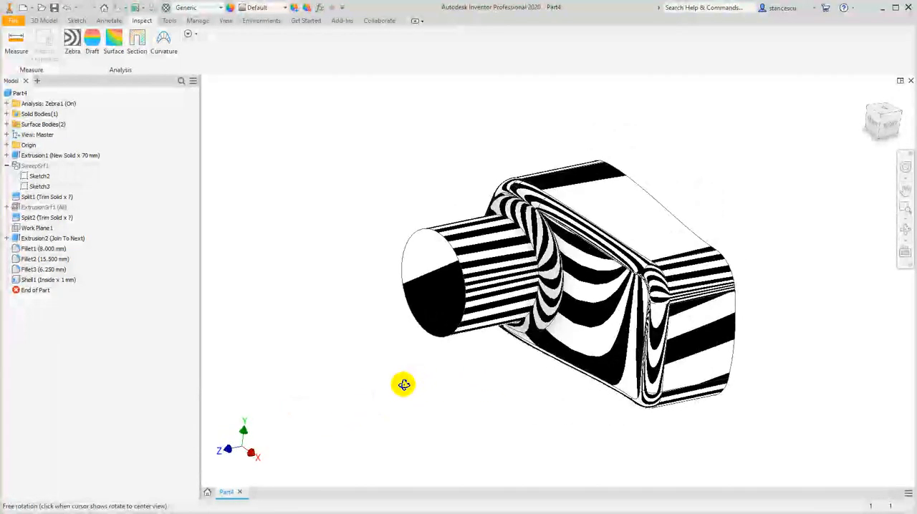
key("Escape")
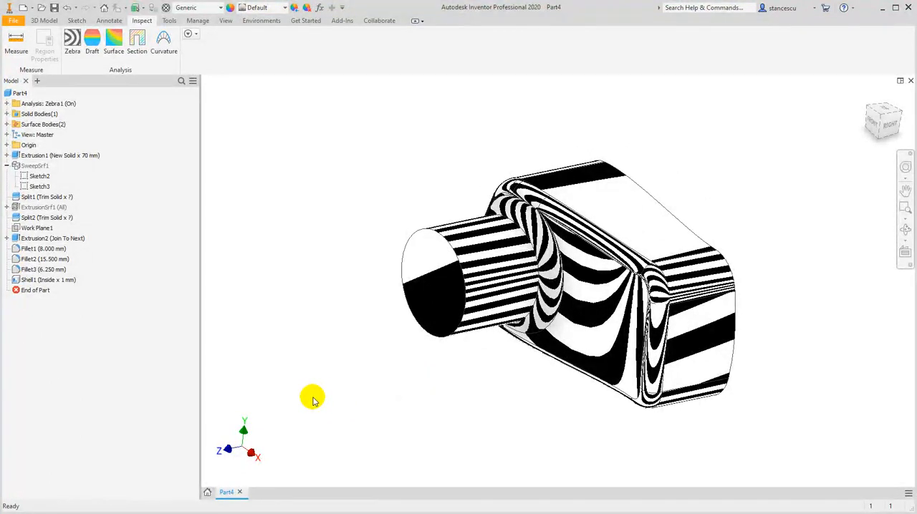
key("F4")
left_click_drag(322, 415, 342, 416)
middle_click_drag(342, 416, 341, 420, "shift")
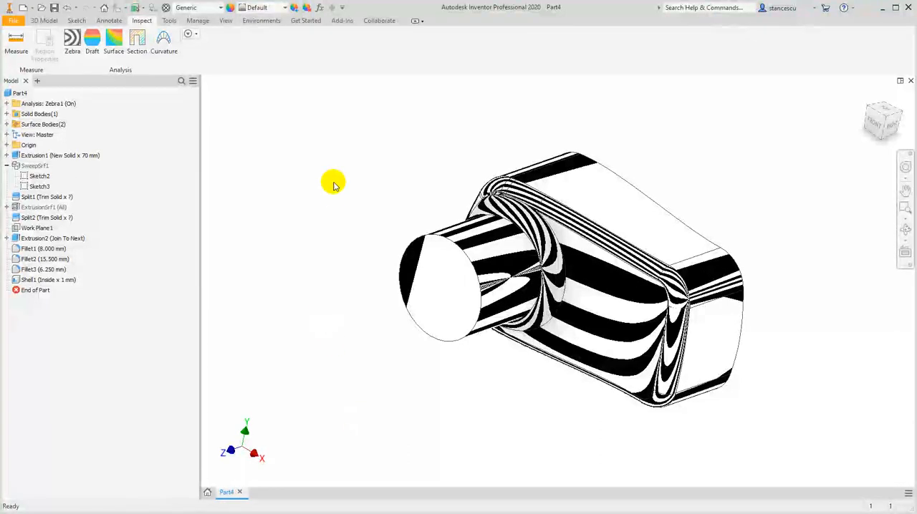
right_click(33, 109)
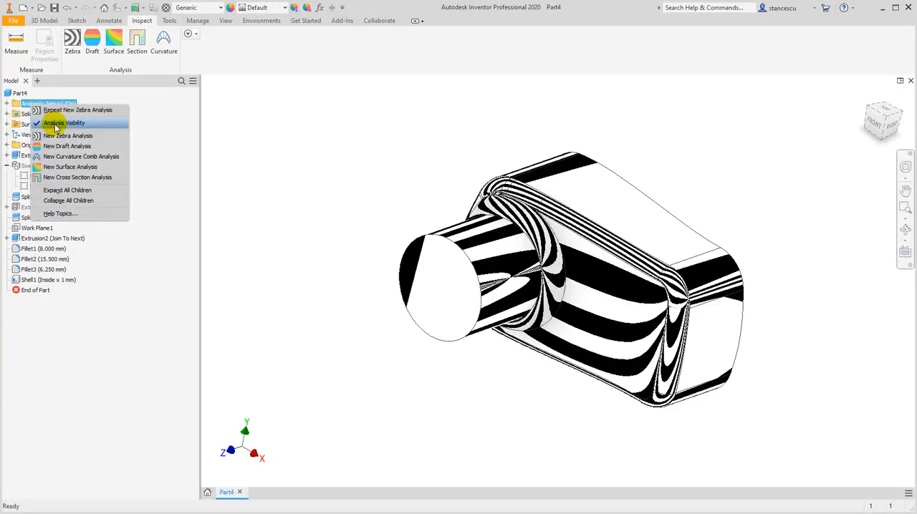
left_click(55, 123)
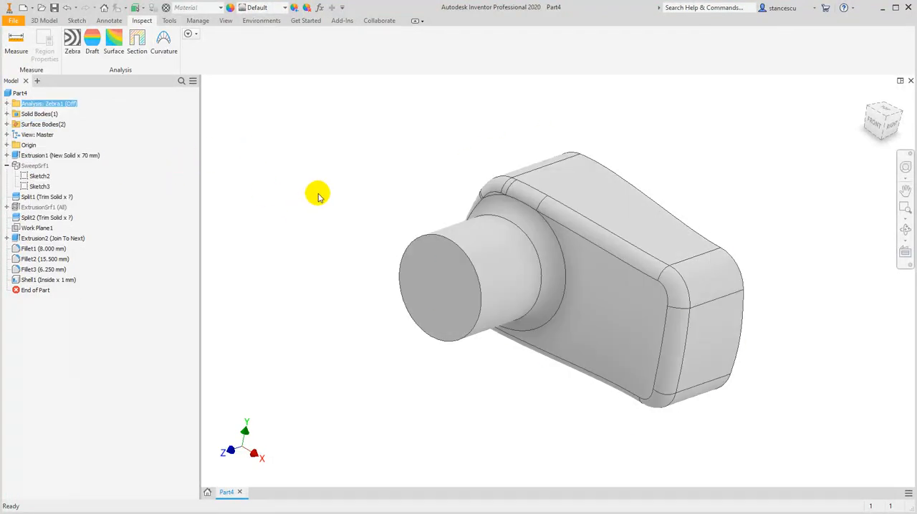
Deselect the zebra analysis and assign the PPS Plastic material to the part
left_click(194, 10)
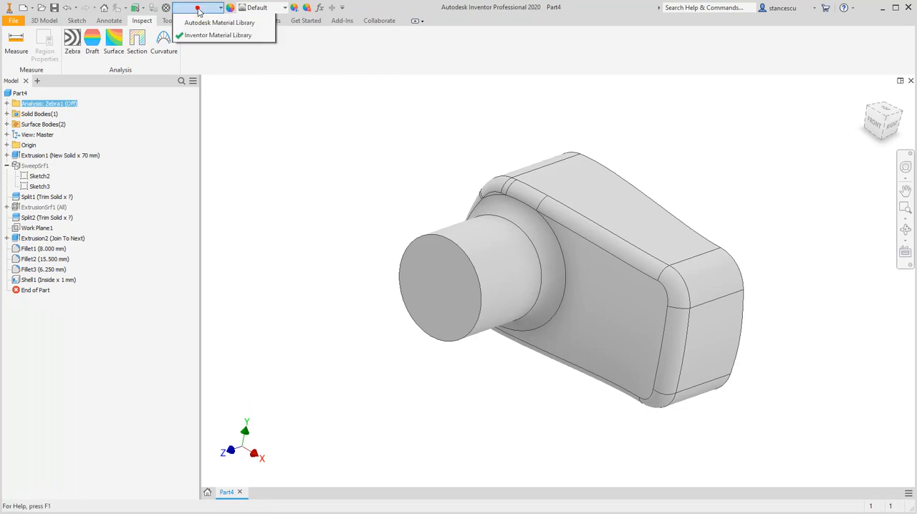
left_click(258, 155)
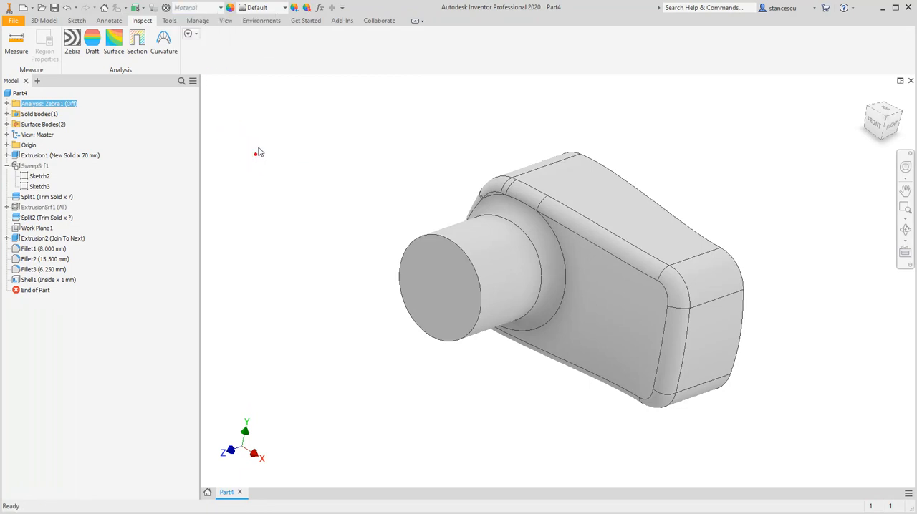
left_click(384, 167)
middle_click_drag(451, 279, 424, 262, "shift")
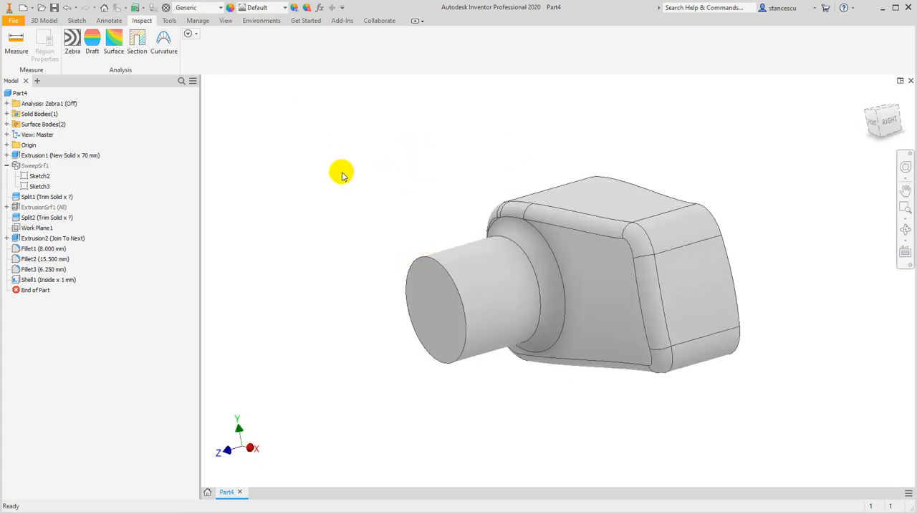
left_click(221, 9)
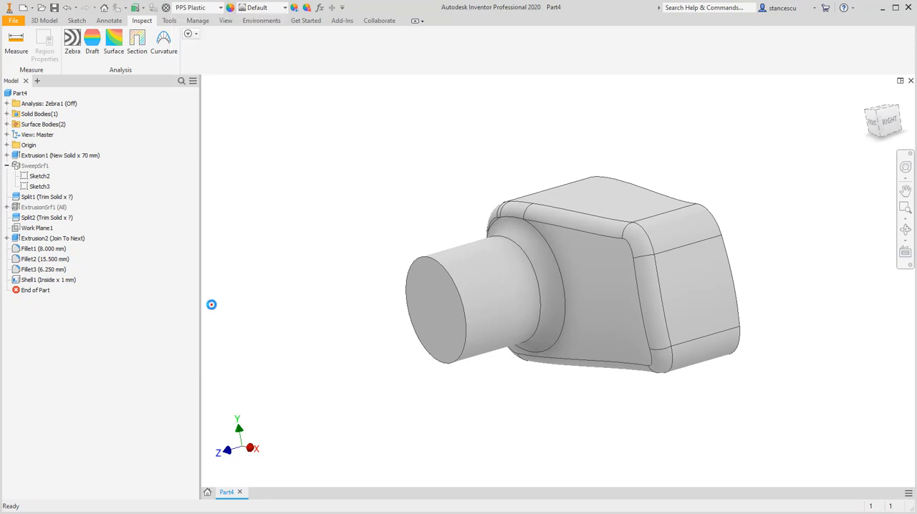
left_click(212, 303)
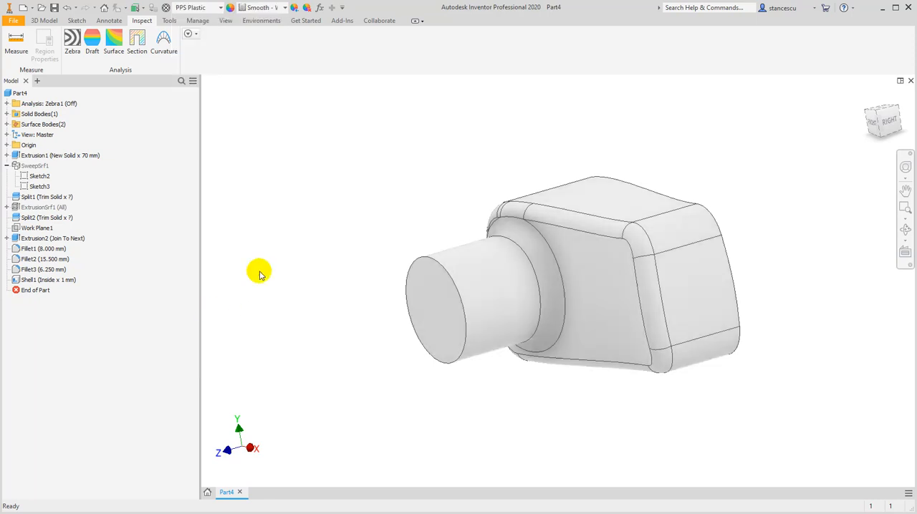
Apply the Black Cast appearance to the whole part
left_click(278, 8)
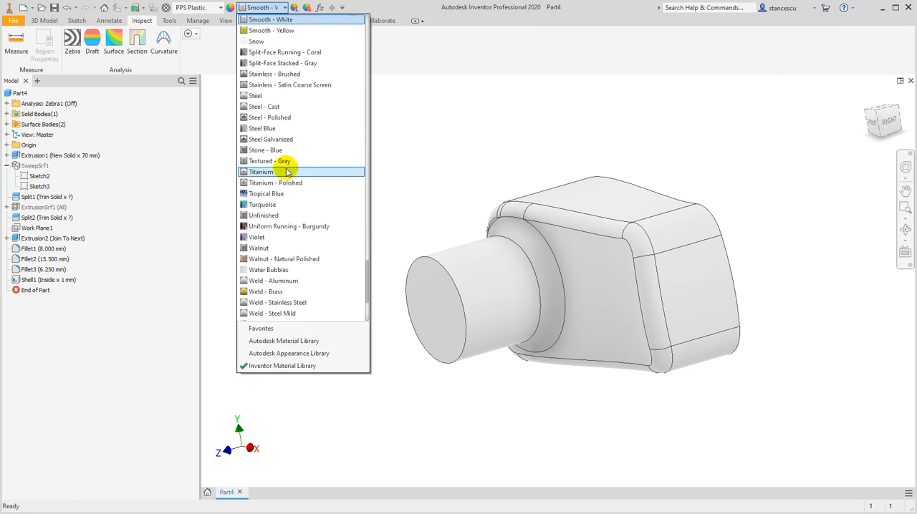
key("b")
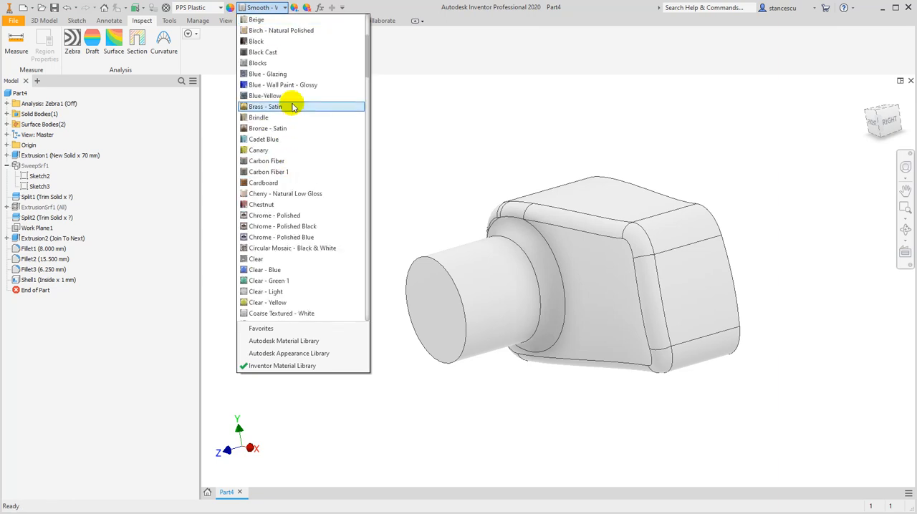
left_click(279, 52)
scroll(571, 248, "up", 3)
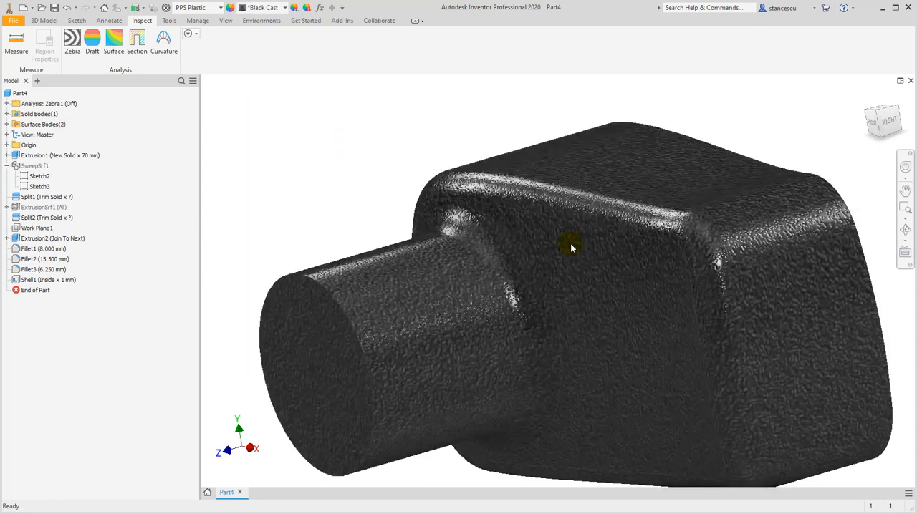
middle_click_drag(566, 297, 584, 272, "shift")
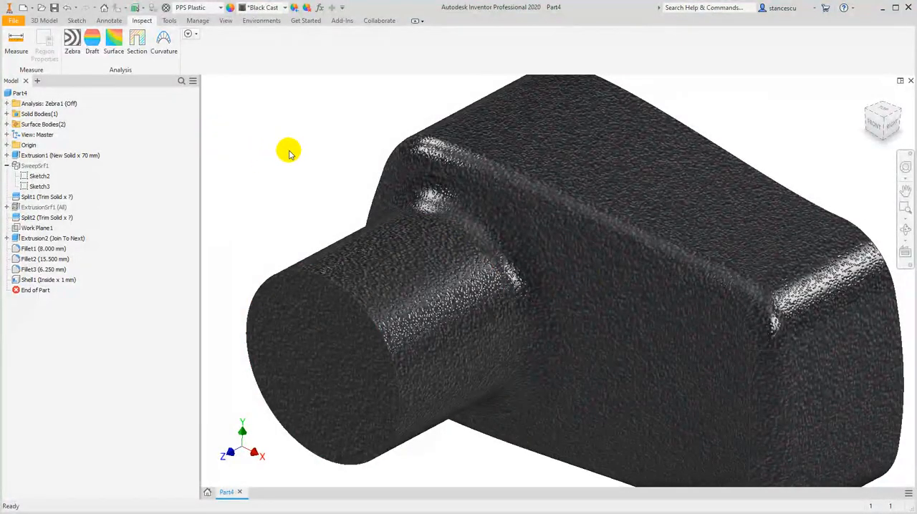
left_click(870, 100)
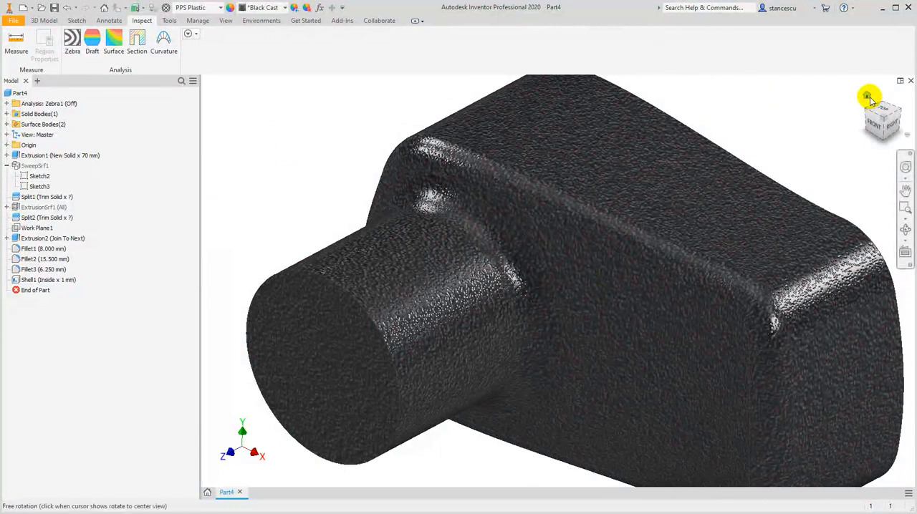
left_click(870, 100)
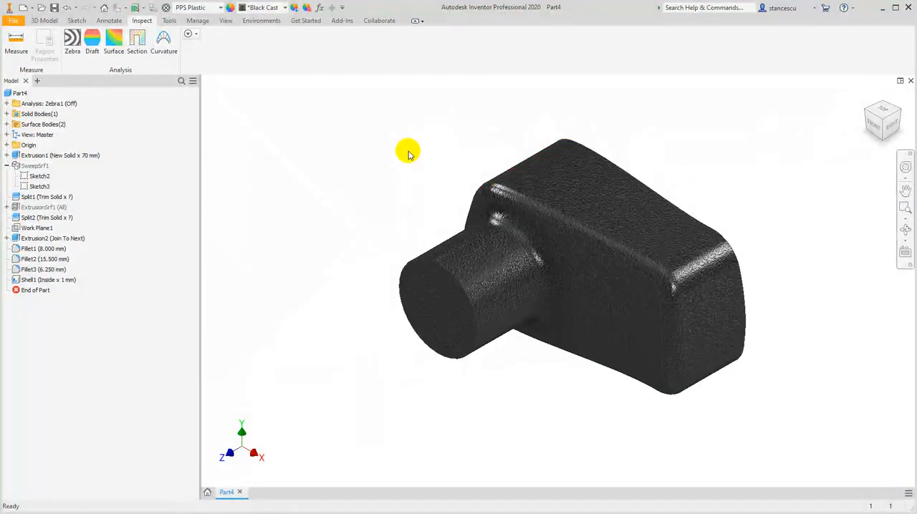
Calculate the part's physical properties in its iProperties and read the mass, area and volume
right_click(12, 95)
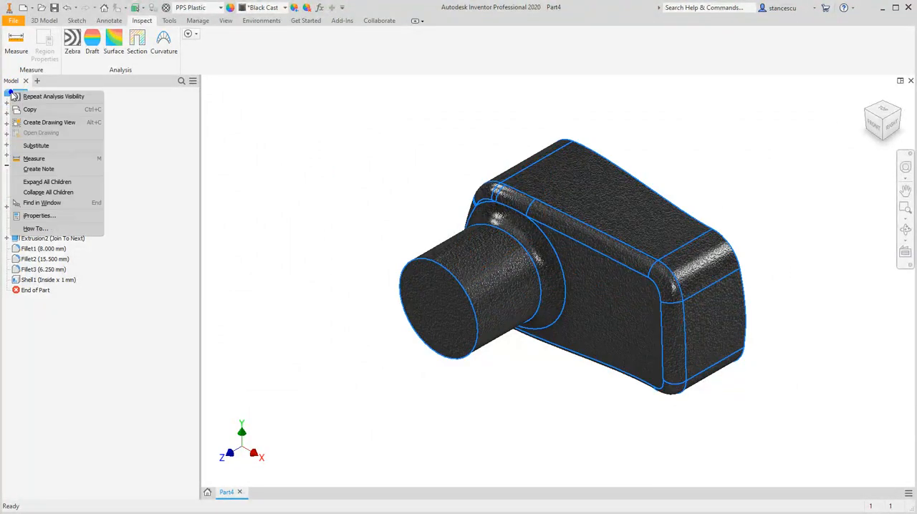
left_click(32, 216)
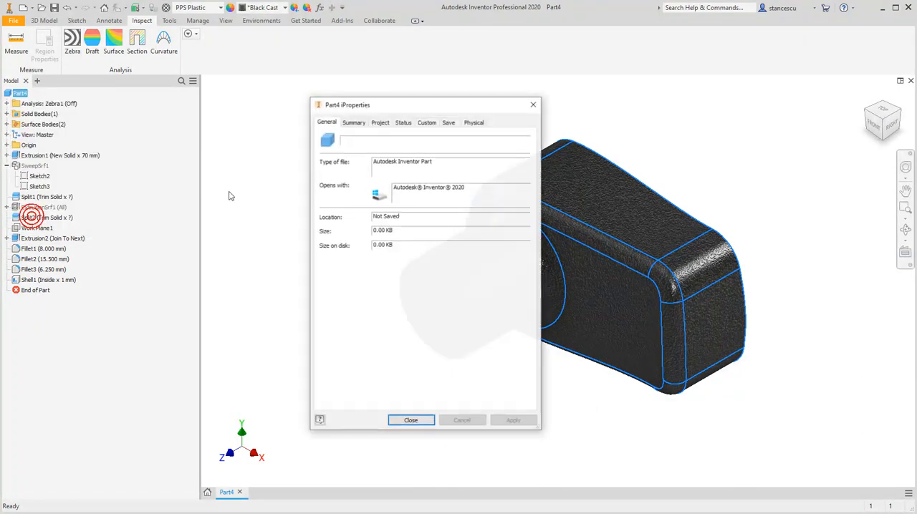
left_click(474, 121)
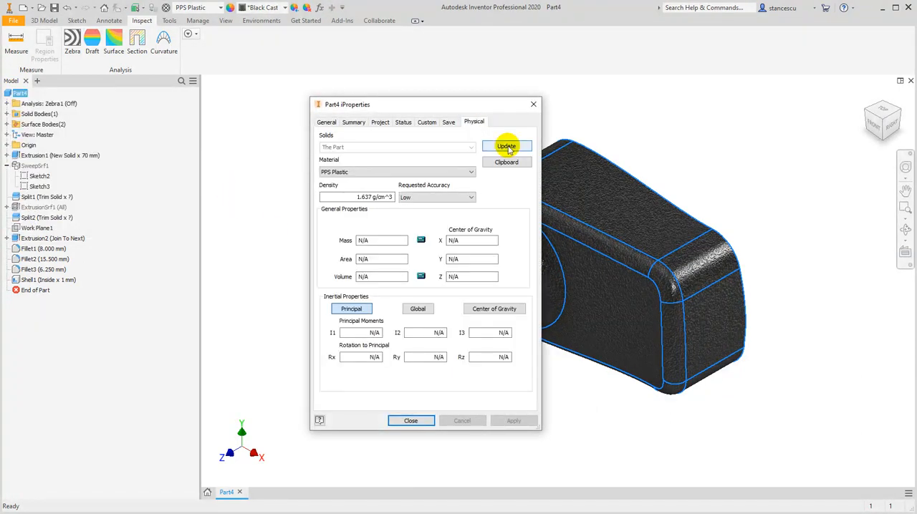
left_click(506, 146)
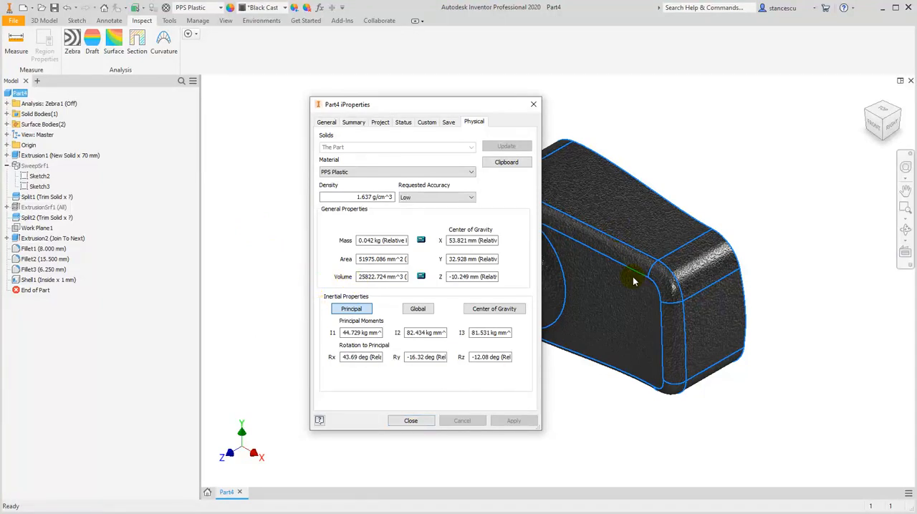
left_click(411, 422)
left_click(294, 150)
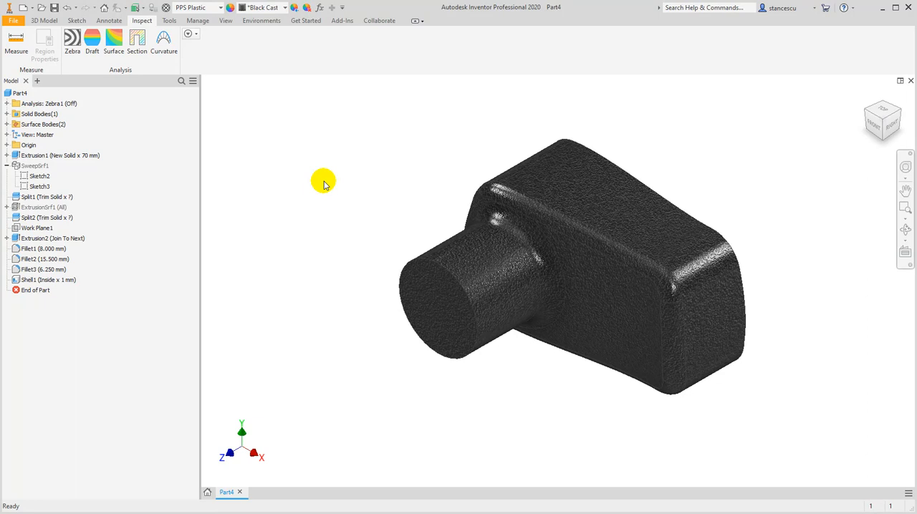
left_click(904, 230)
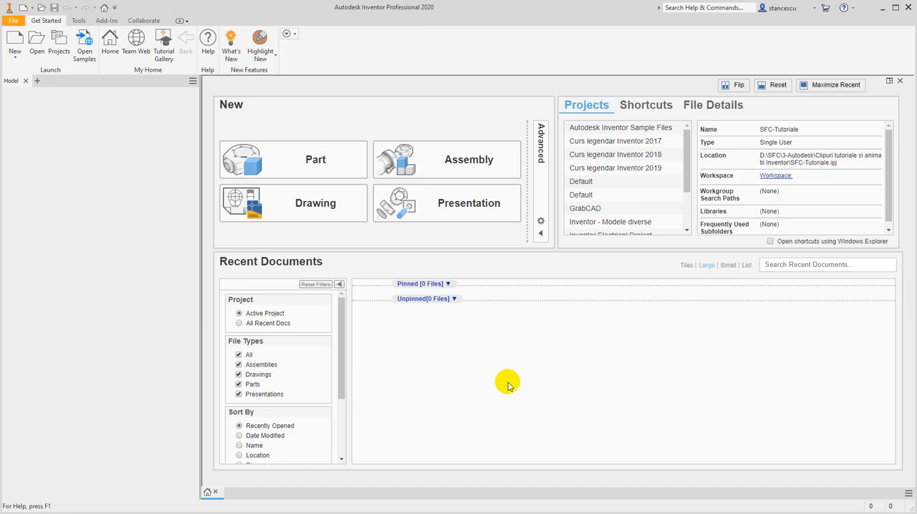
Create a new part from the metric Standard (mm).ipt template and start a sketch on the horizontal XZ plane
left_click(16, 56)
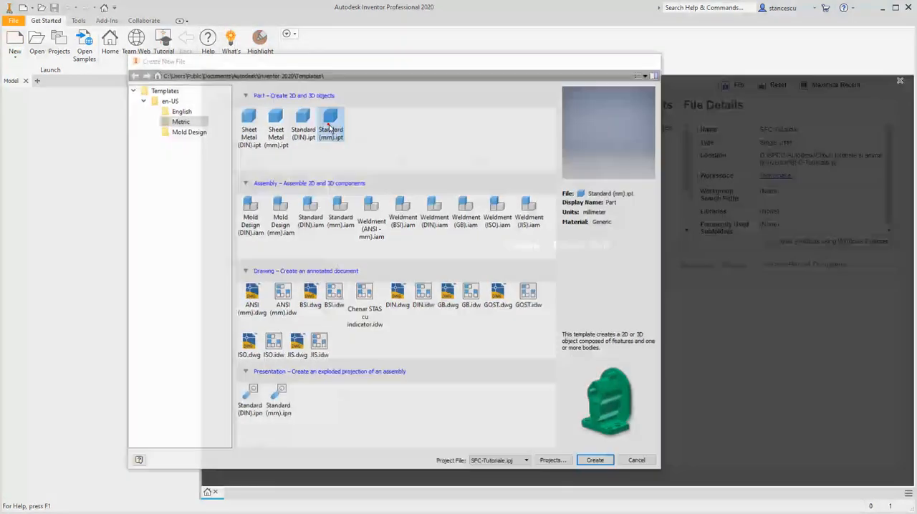
double_click(330, 126)
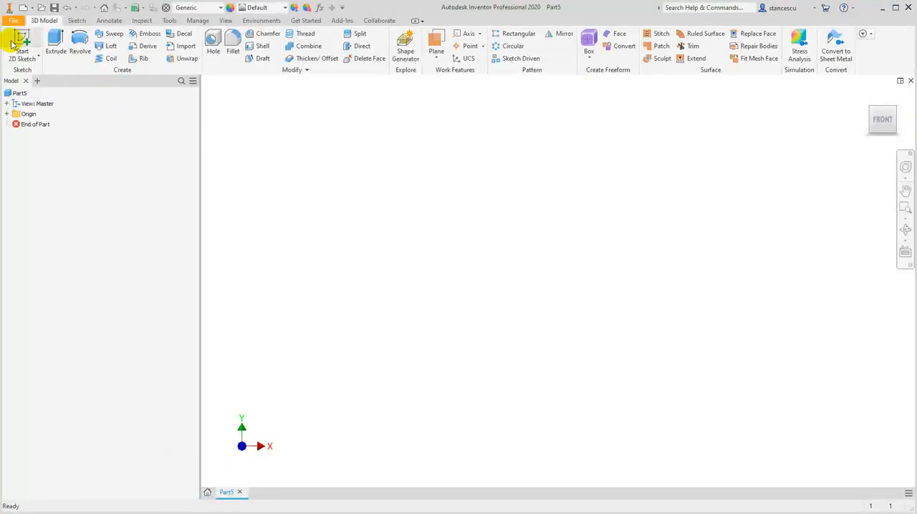
left_click(22, 39)
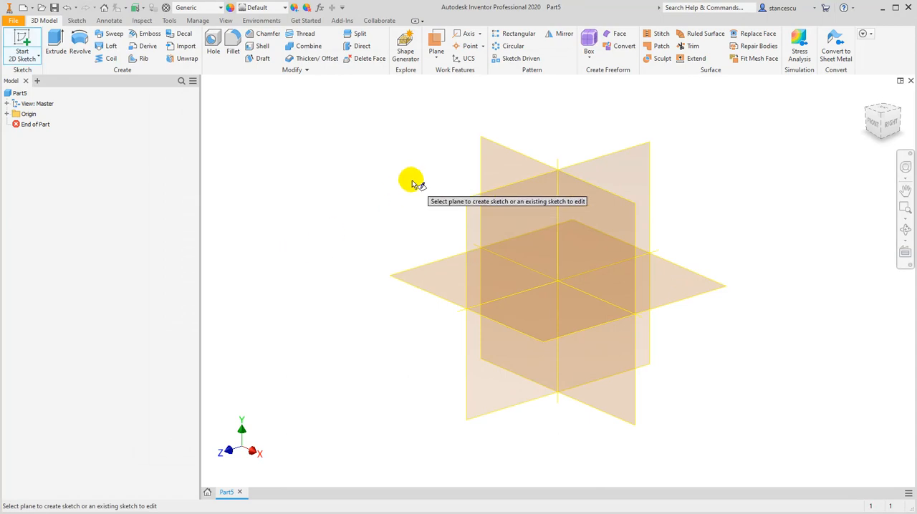
left_click(426, 266)
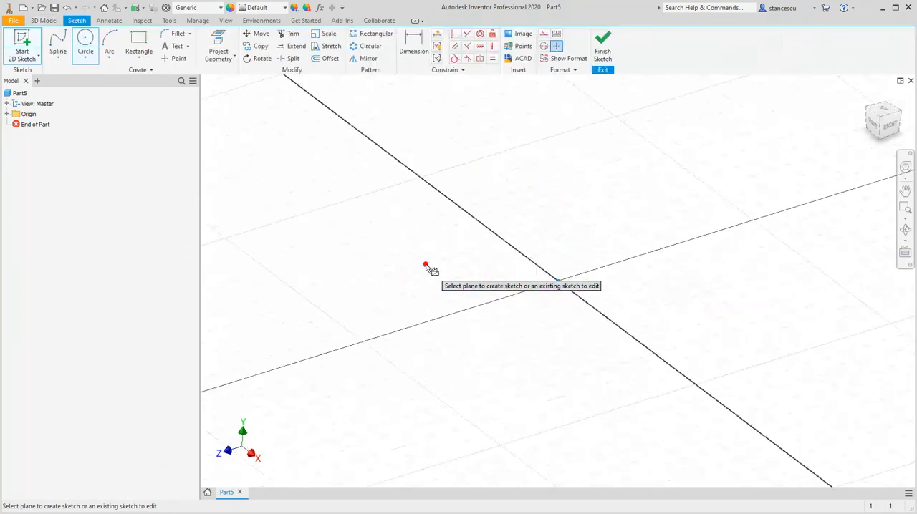
Sketch an open wavy spline through five points, spanning both sides of the origin, and finish the sketch
left_click(57, 44)
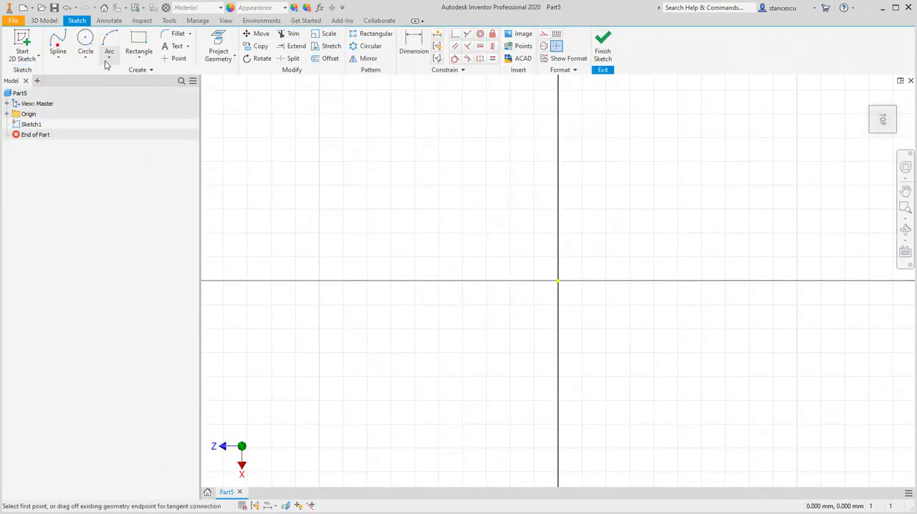
left_click(319, 310)
left_click(377, 175)
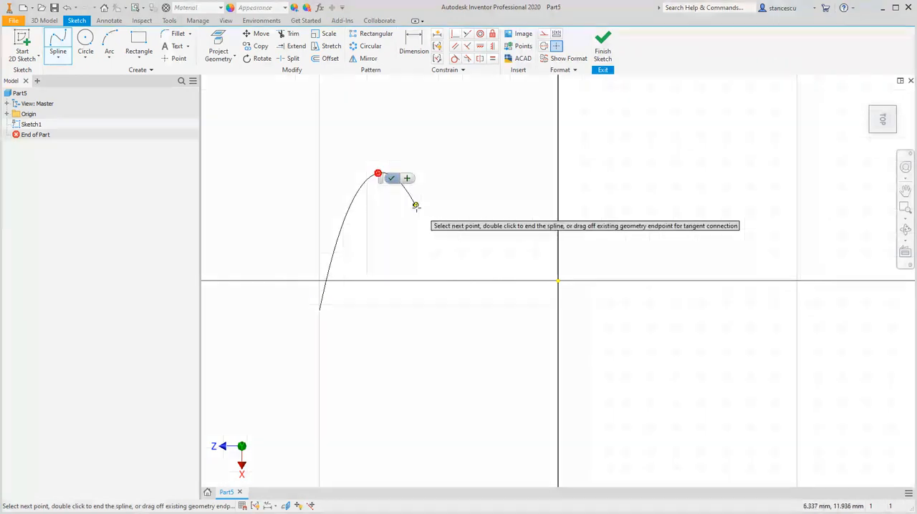
left_click(516, 243)
left_click(709, 181)
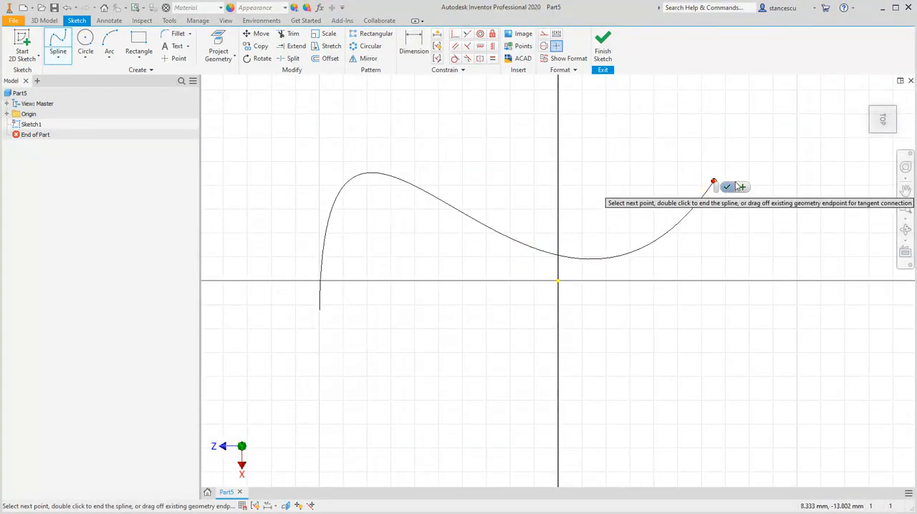
left_click(833, 312)
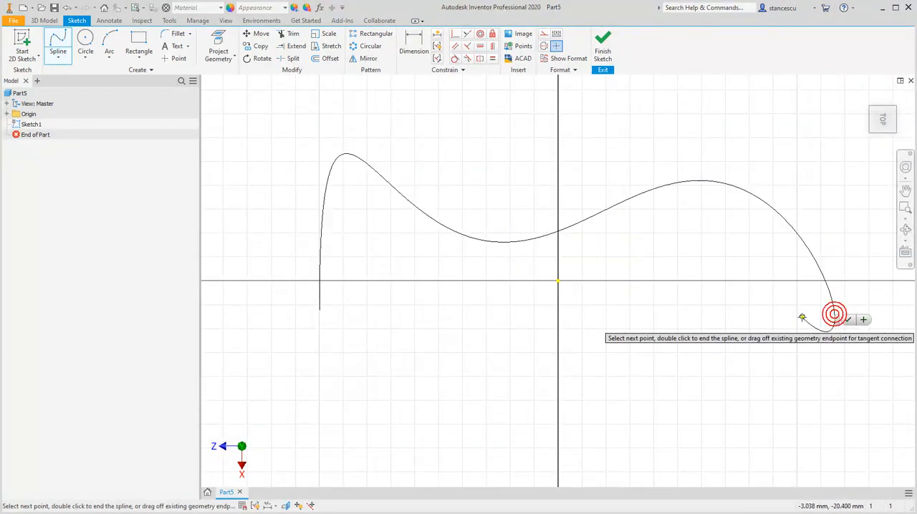
left_click(846, 320)
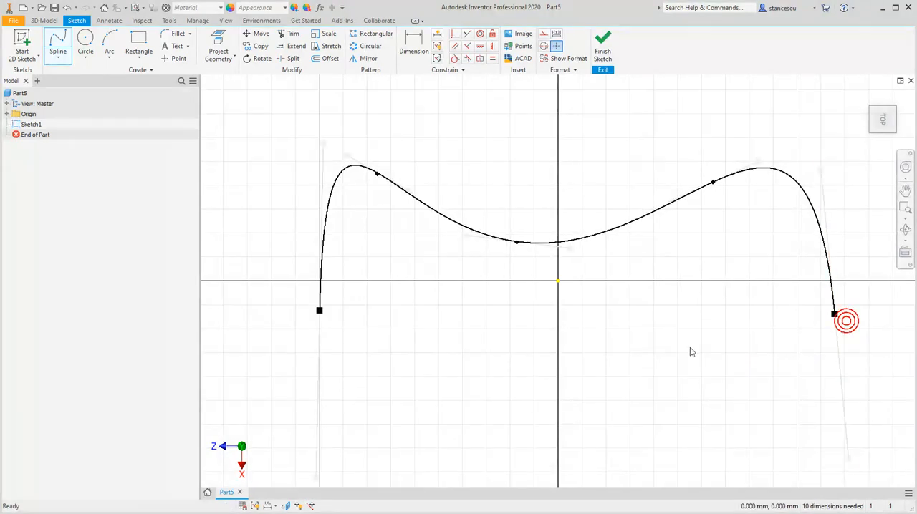
left_click(599, 52)
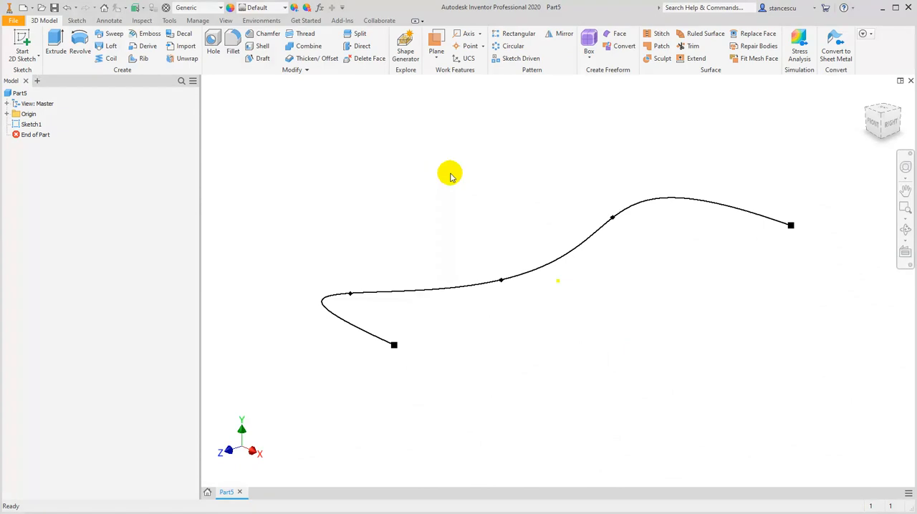
Extrude the spline upward as a surface with a distance of 23.5 mm
left_click(57, 48)
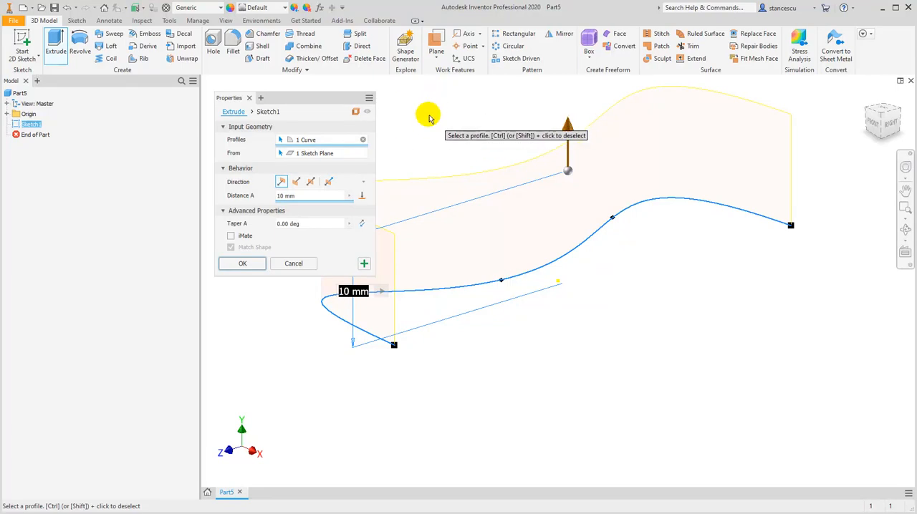
scroll(544, 268, "down", 3)
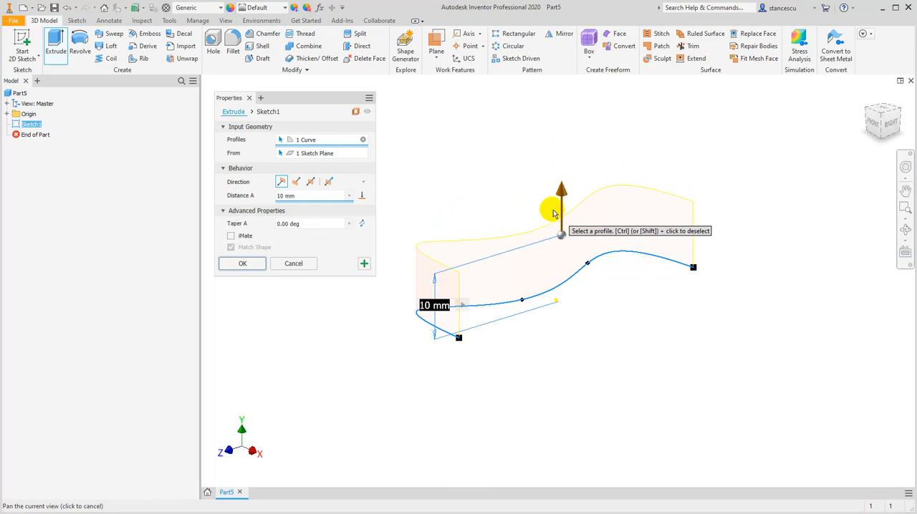
left_click_drag(564, 198, 558, 117)
left_click(243, 265)
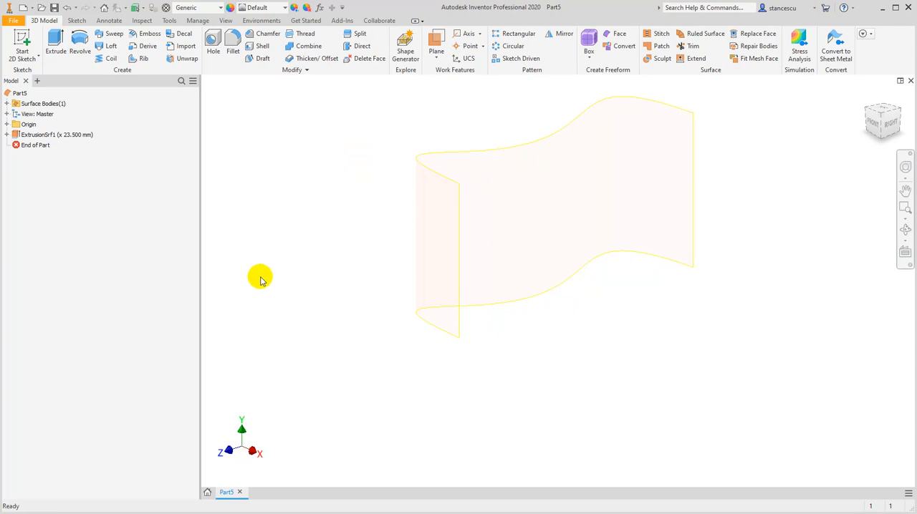
Set the in-canvas color scheme to Winter Night in the application options
left_click(16, 21)
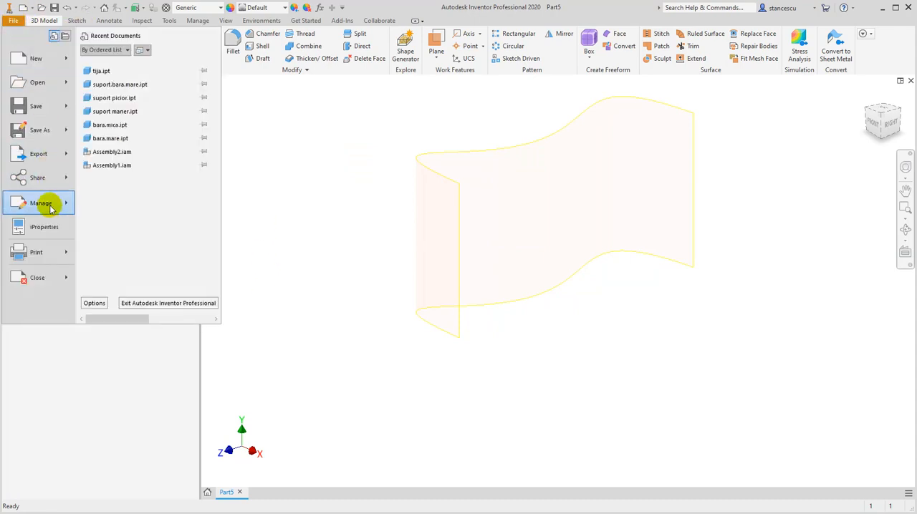
left_click(92, 304)
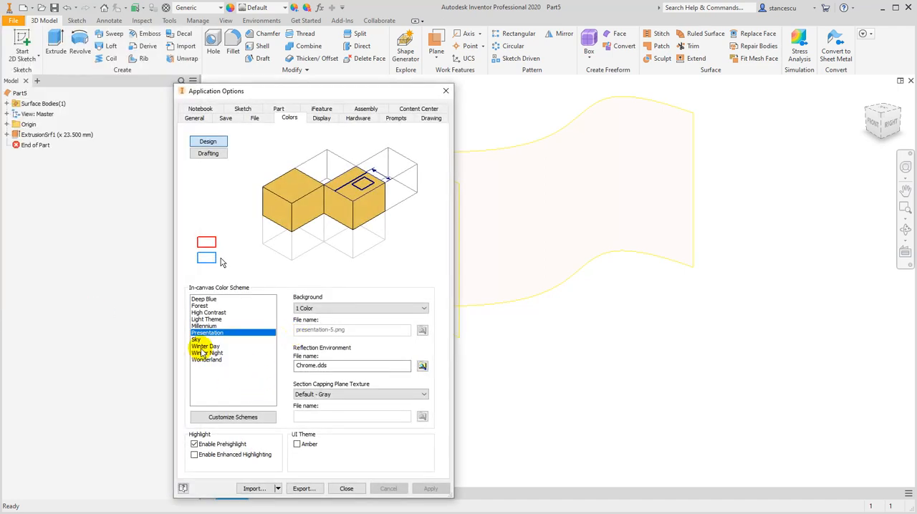
left_click(206, 353)
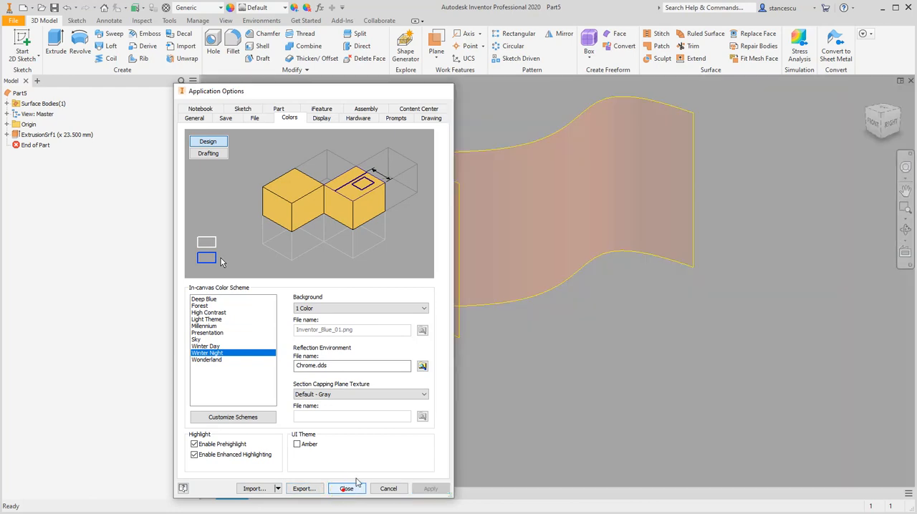
left_click(351, 487)
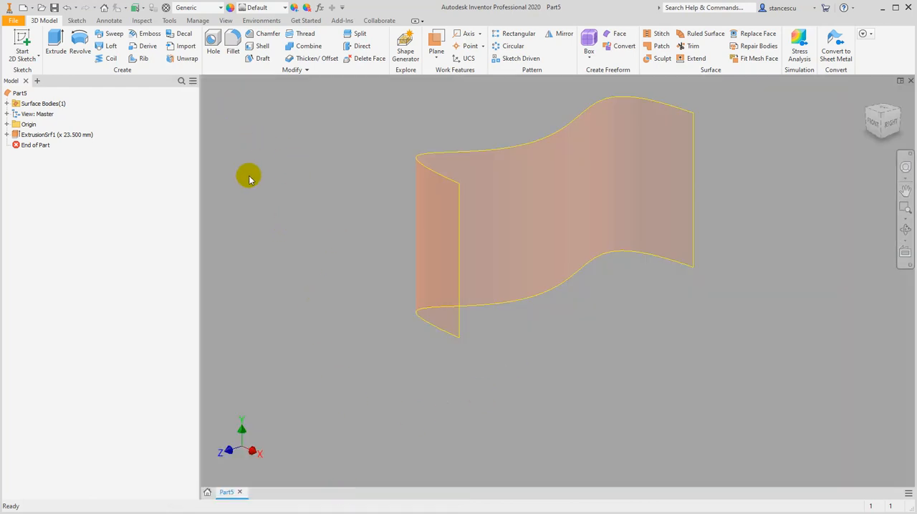
Create a work plane through the two vertical end edges of the extruded surface
left_click(437, 42)
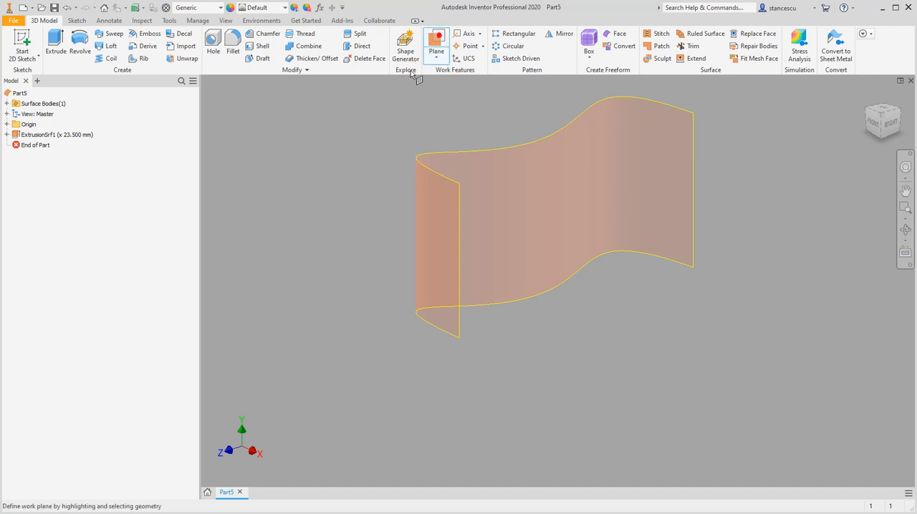
left_click(460, 320)
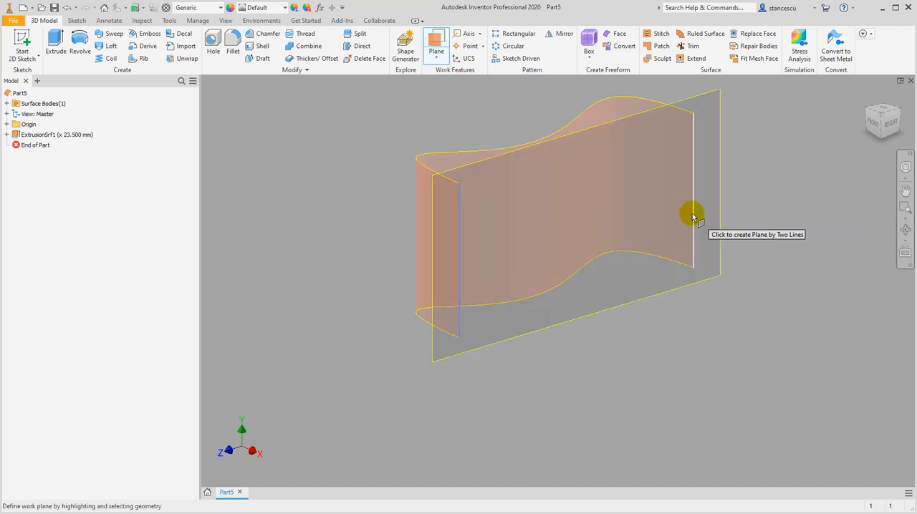
left_click(692, 213)
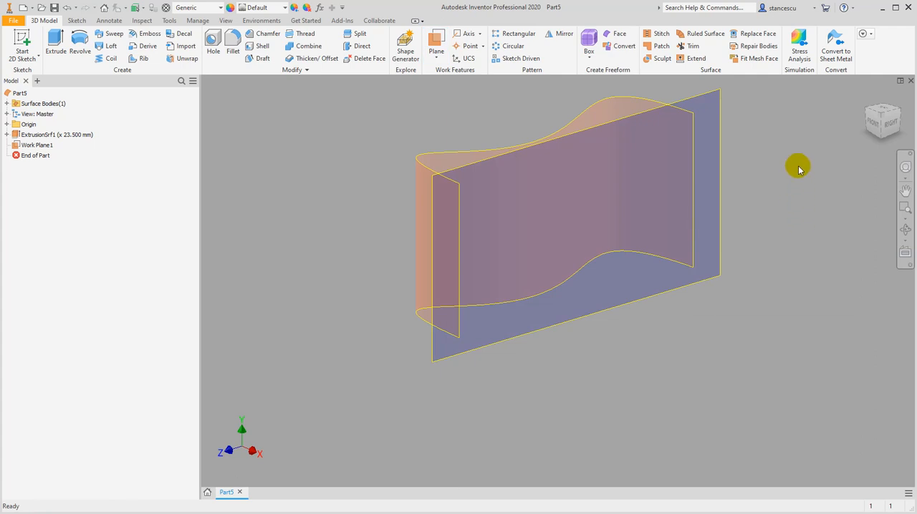
Start a sketch on the work plane and draw a circle about 15 mm in diameter with a smaller circle overlapping its edge
left_click(719, 191)
left_click(738, 184)
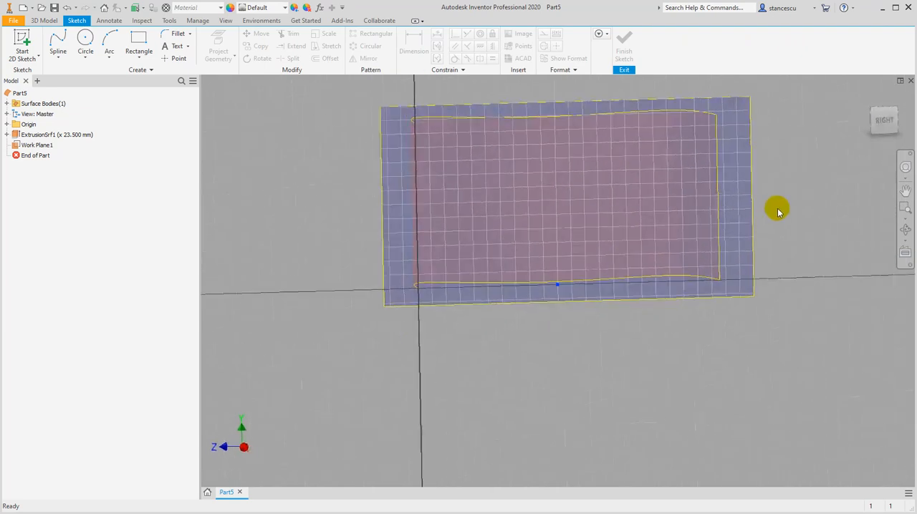
left_click(83, 37)
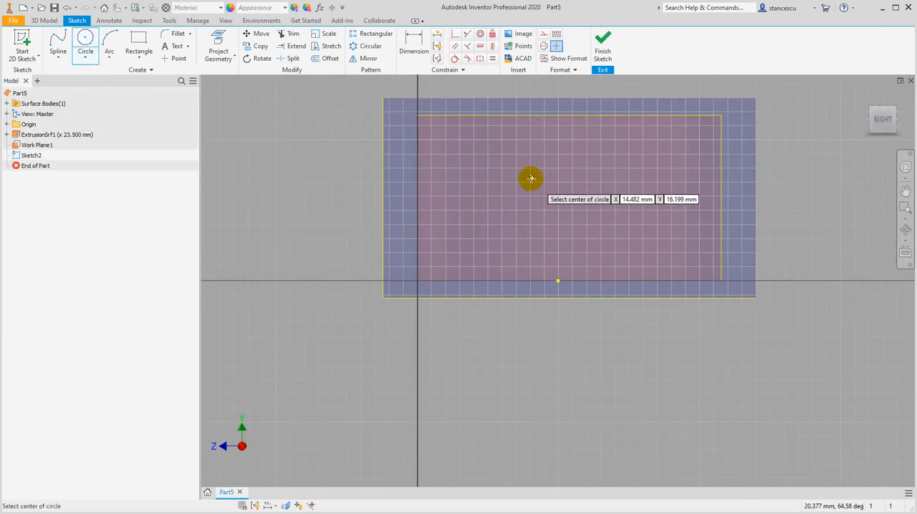
left_click(498, 179)
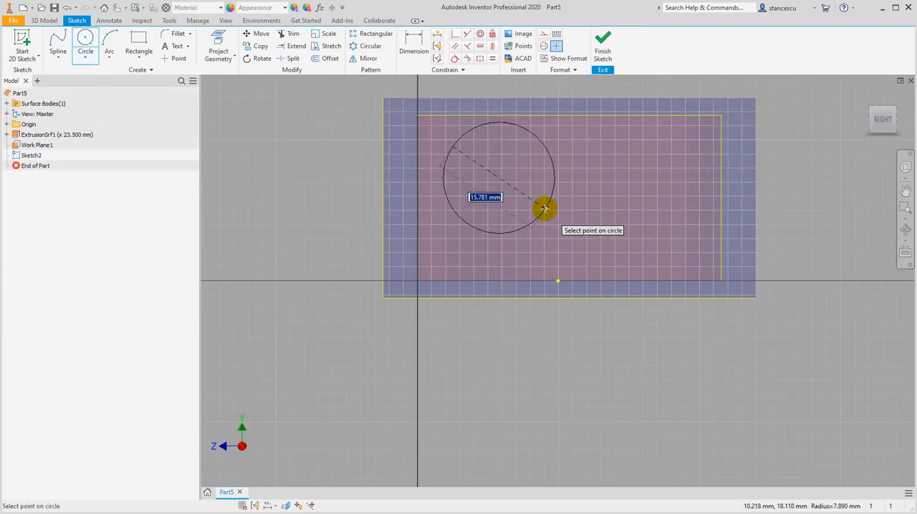
left_click(542, 204)
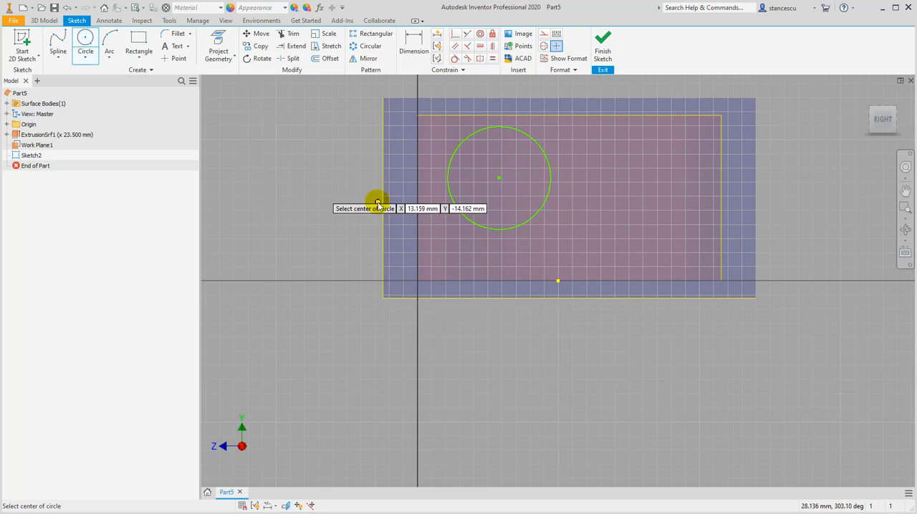
left_click(582, 219)
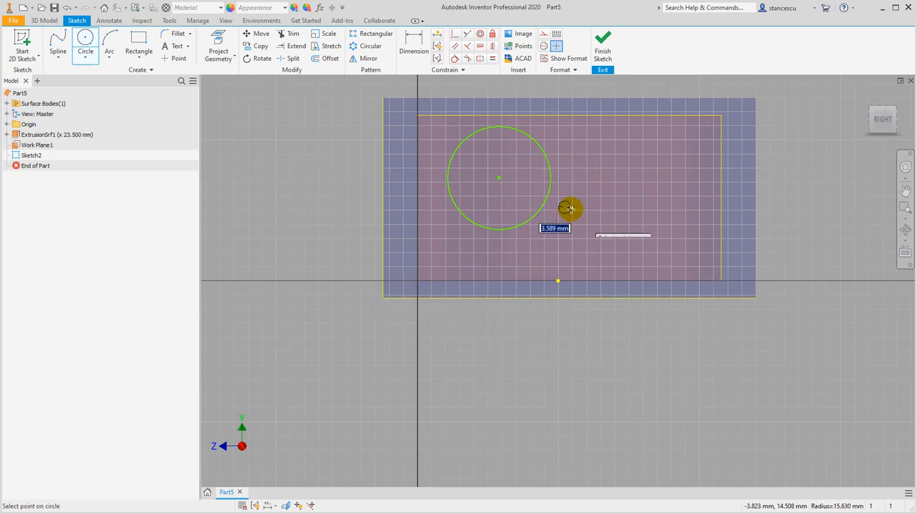
left_click(587, 230)
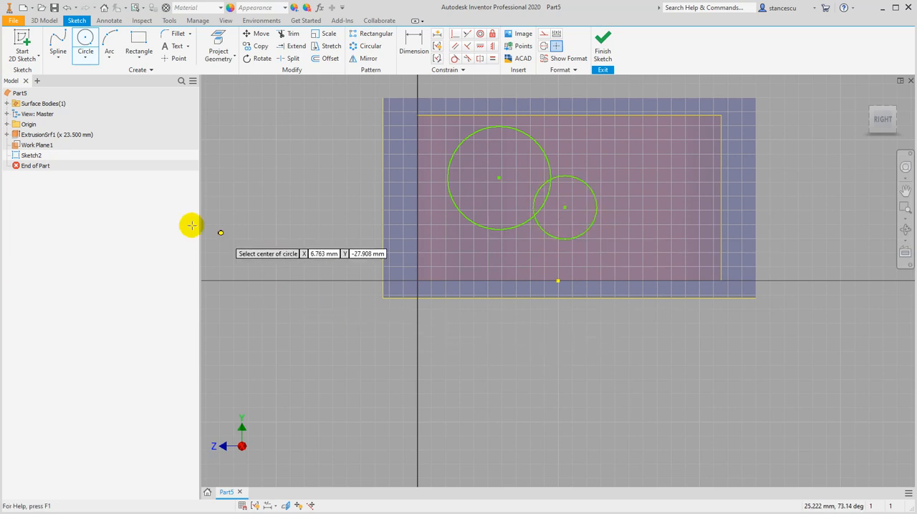
Trim the two inner arcs where the circles overlap to form one closed outline, and finish the sketch
left_click(299, 38)
left_click(535, 195)
left_click(546, 200)
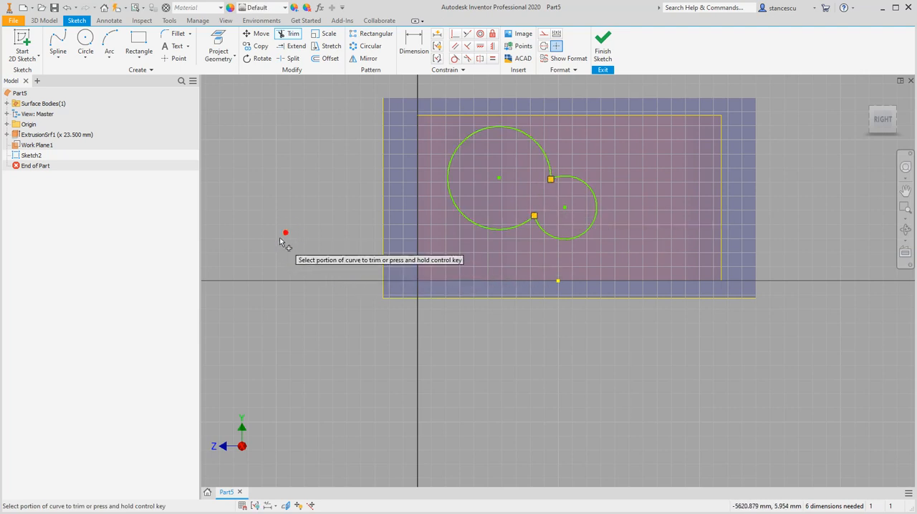
key("Escape")
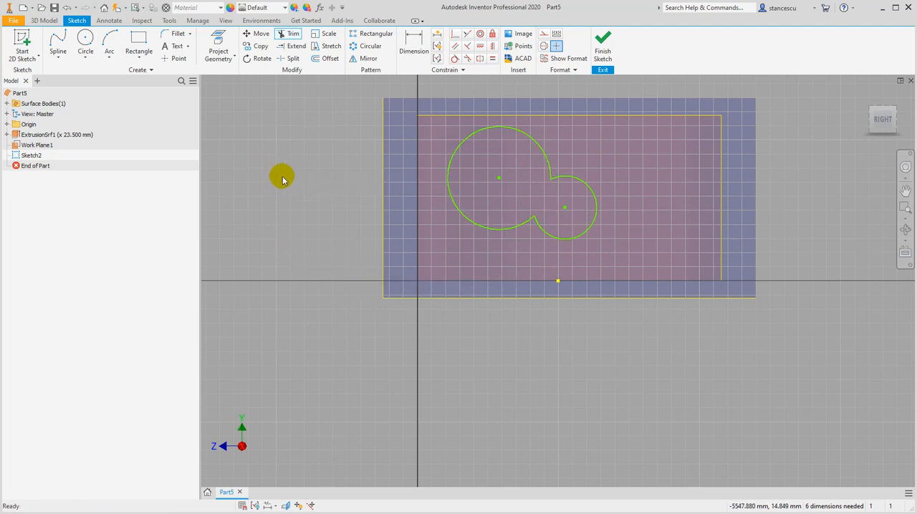
left_click(604, 47)
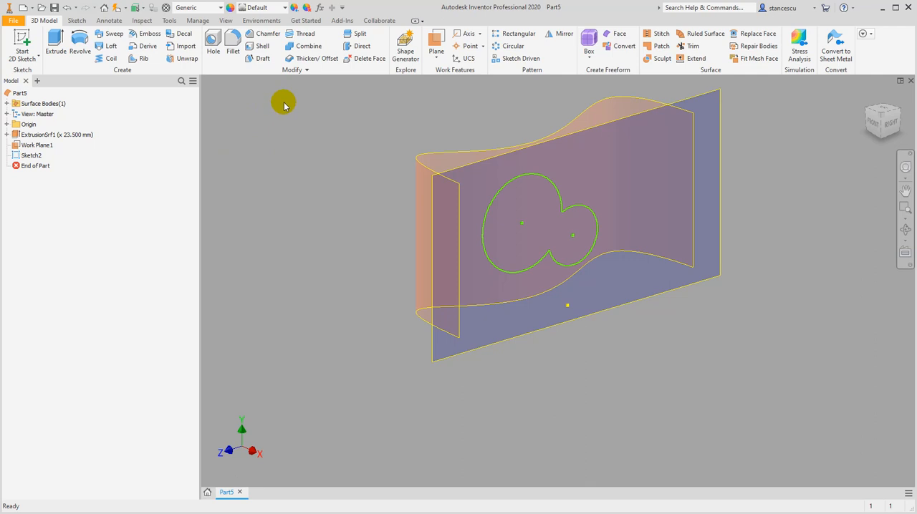
Extrude the two-lobed outline as a surface with the To Next extent, ending at the wavy surface
left_click(55, 39)
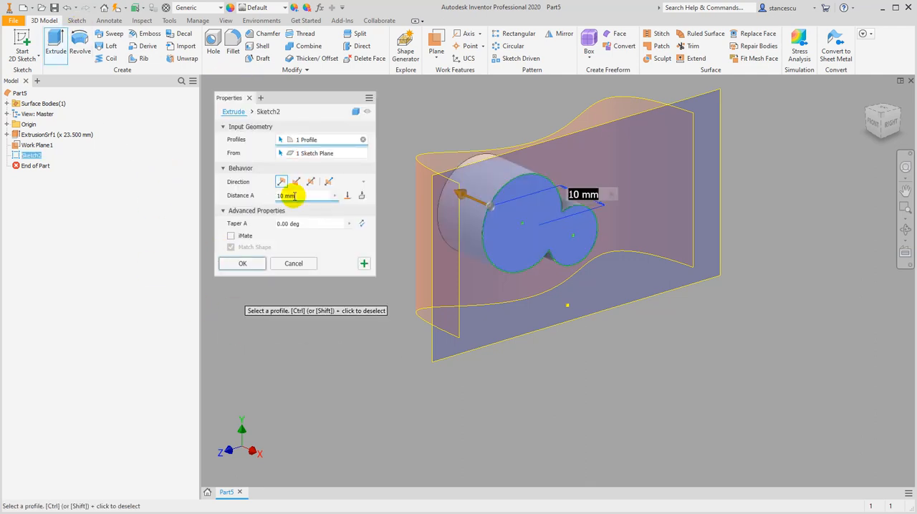
left_click(361, 197)
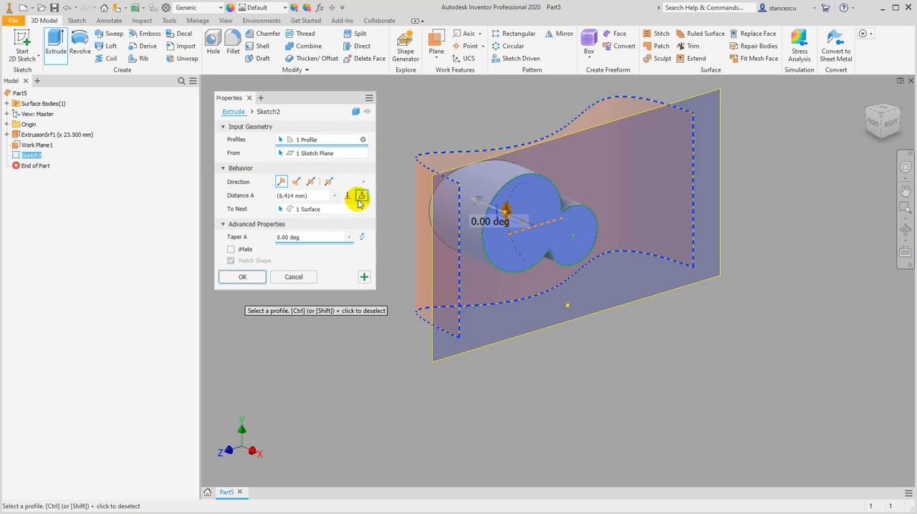
left_click(357, 112)
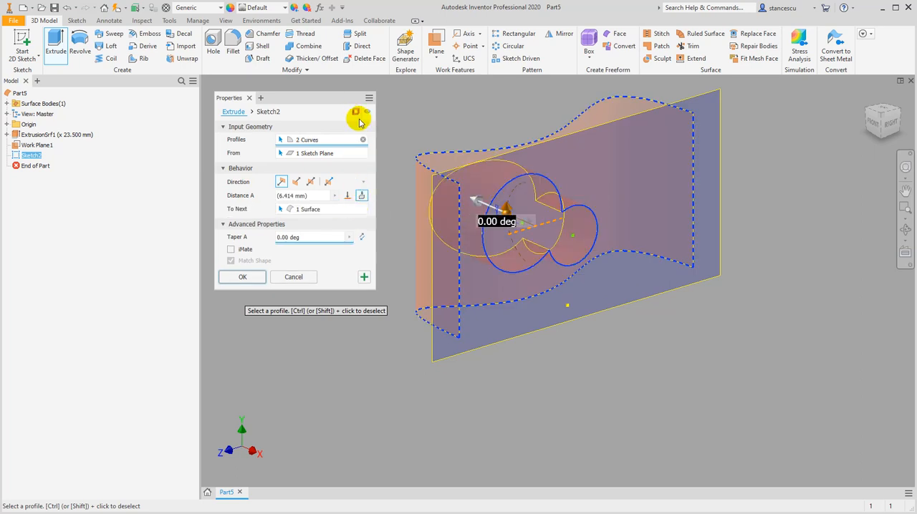
middle_click_drag(334, 311, 350, 341, "shift")
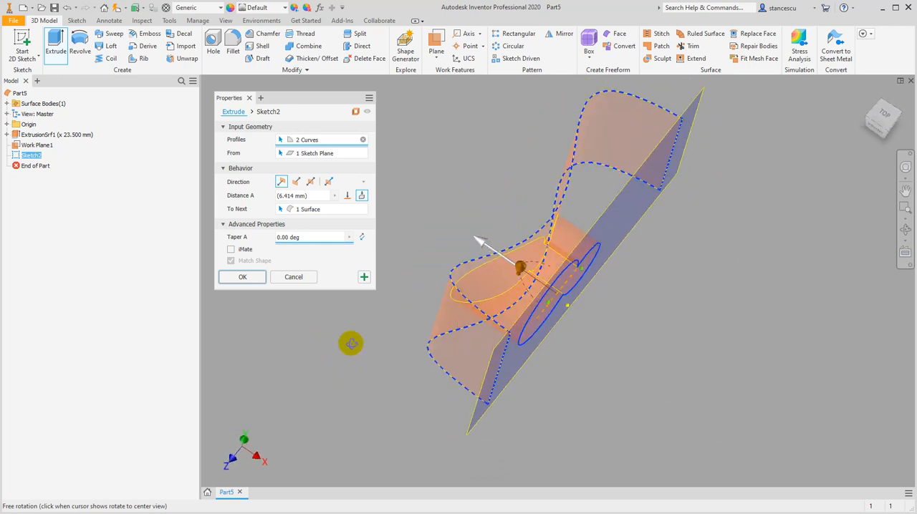
left_click(240, 278)
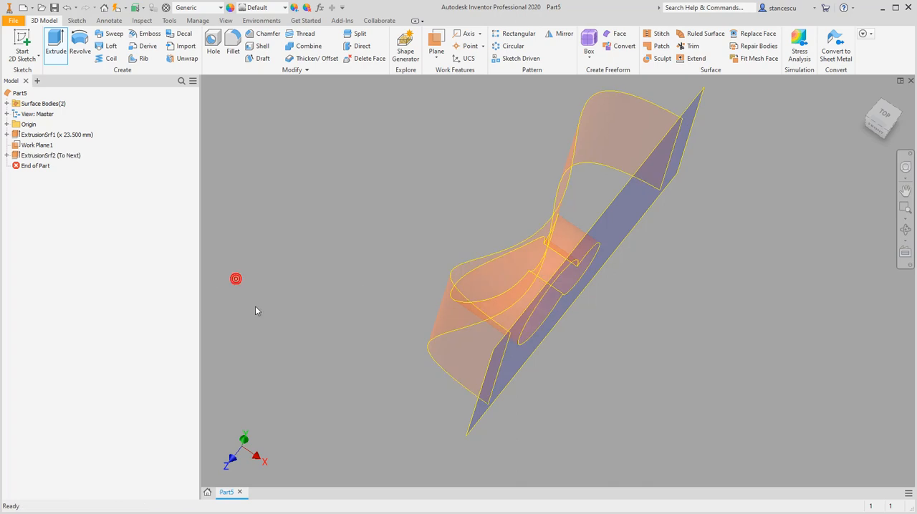
Examine the two extruded surfaces, the work plane and the outline's sketch in the model history
middle_click_drag(319, 313, 285, 315, "shift")
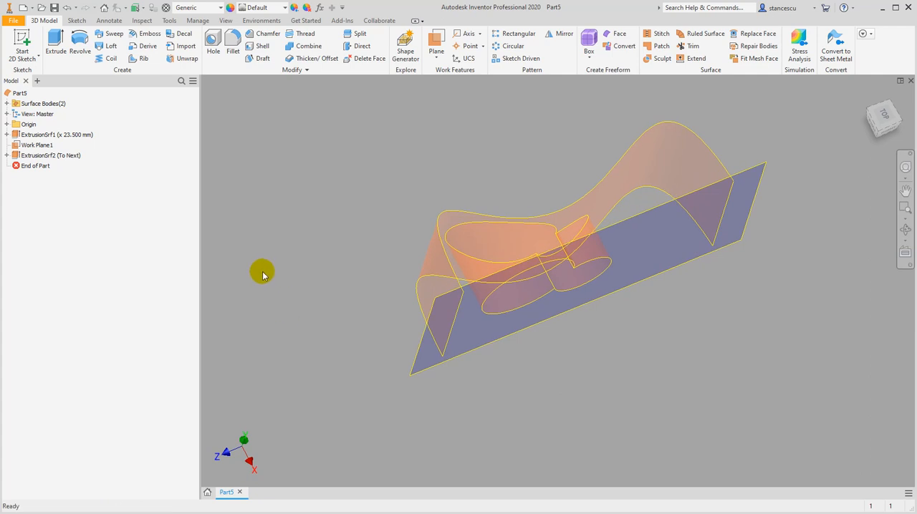
left_click(16, 147)
left_click(14, 166)
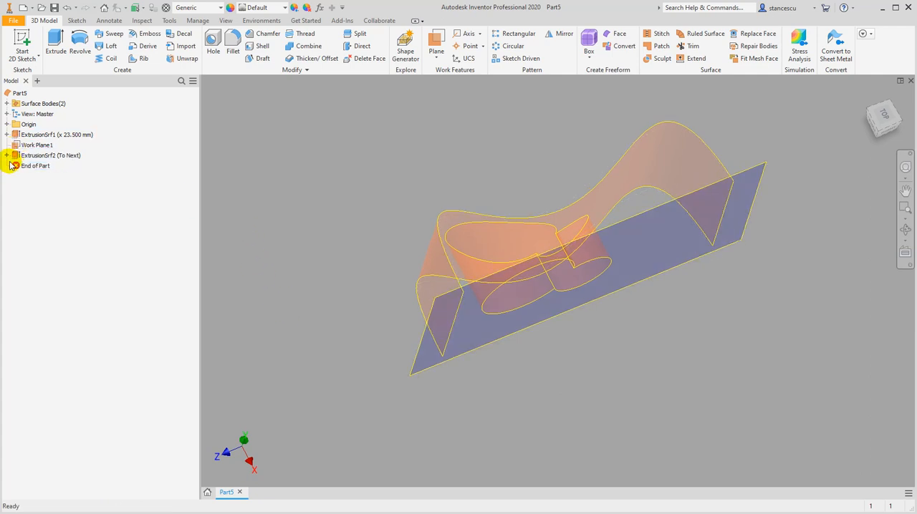
left_click(17, 157)
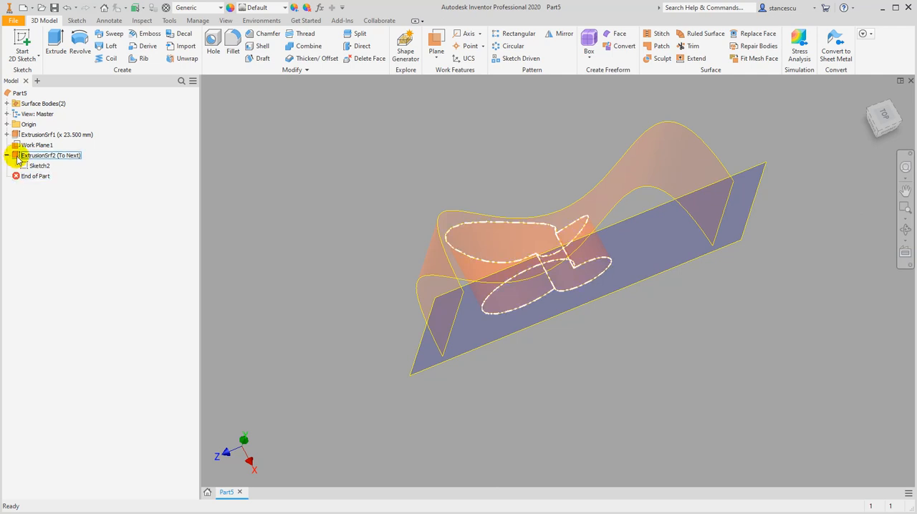
left_click(14, 126)
left_click(19, 136)
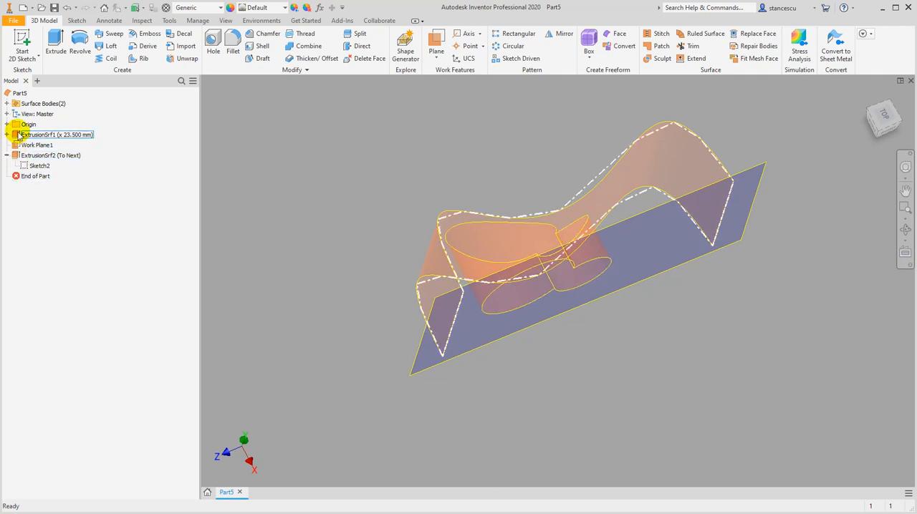
left_click(25, 167)
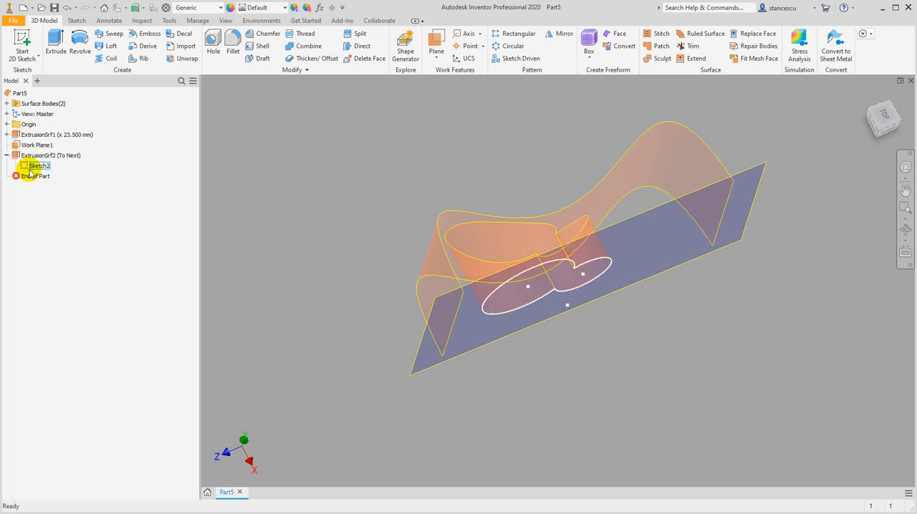
left_click(23, 146)
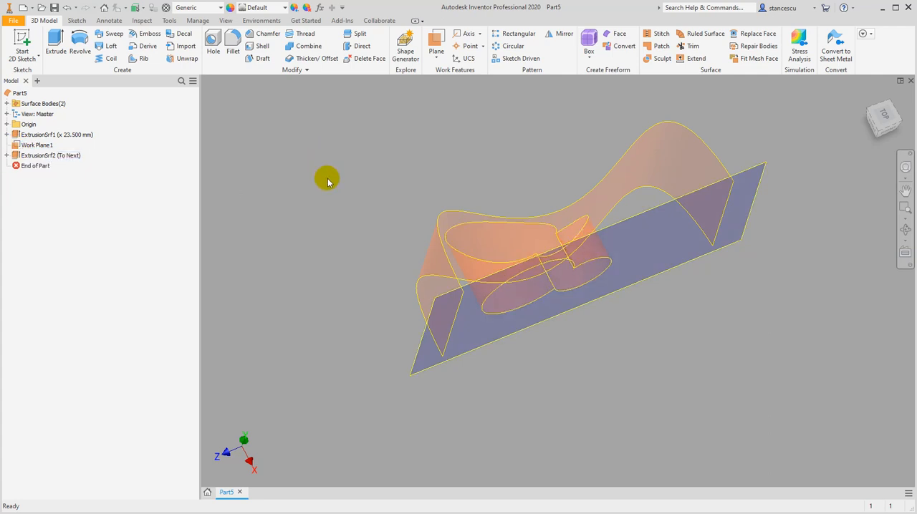
Sculpt a new solid from the volume enclosed by the wavy surface, the work plane and the two-lobed extruded surface
mouse_move(328, 182)
left_mouse_down()
mouse_move(328, 172)
mouse_move(330, 186)
left_mouse_up()
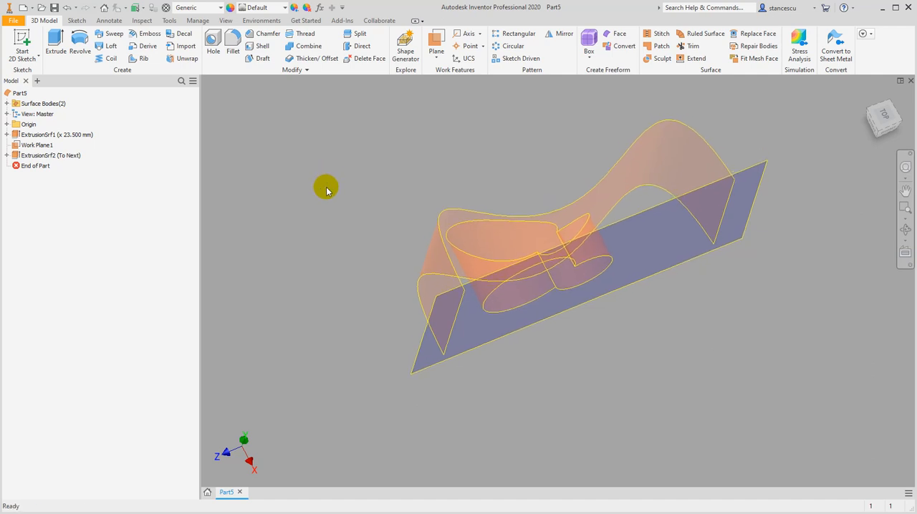
mouse_move(330, 199)
middle_mouse_down("shift")
mouse_move(332, 180)
mouse_move(325, 238)
mouse_move(330, 213)
mouse_move(318, 190)
mouse_move(346, 198)
middle_mouse_up("shift")
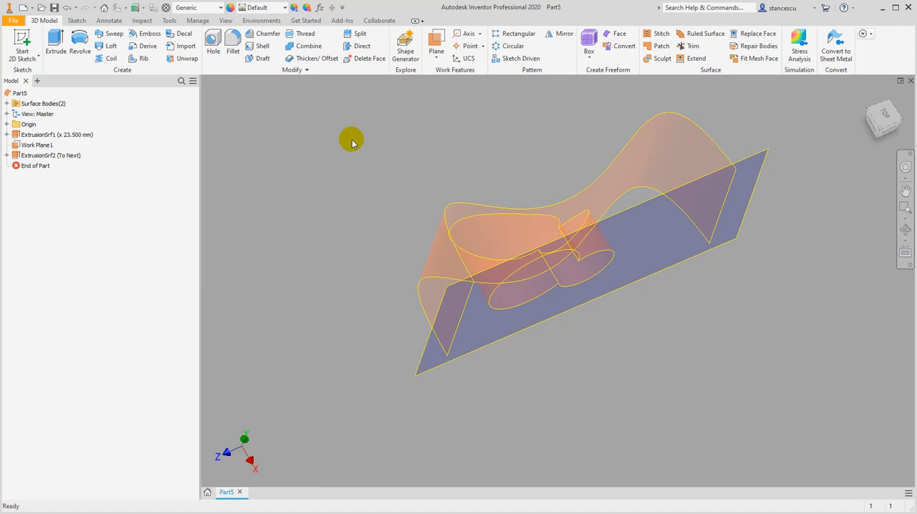
left_click(661, 60)
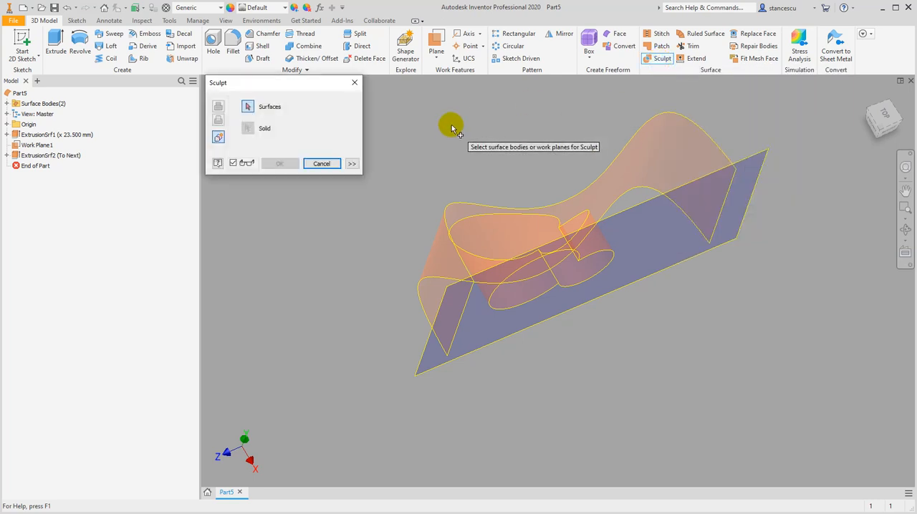
left_click(599, 184)
left_click(750, 159)
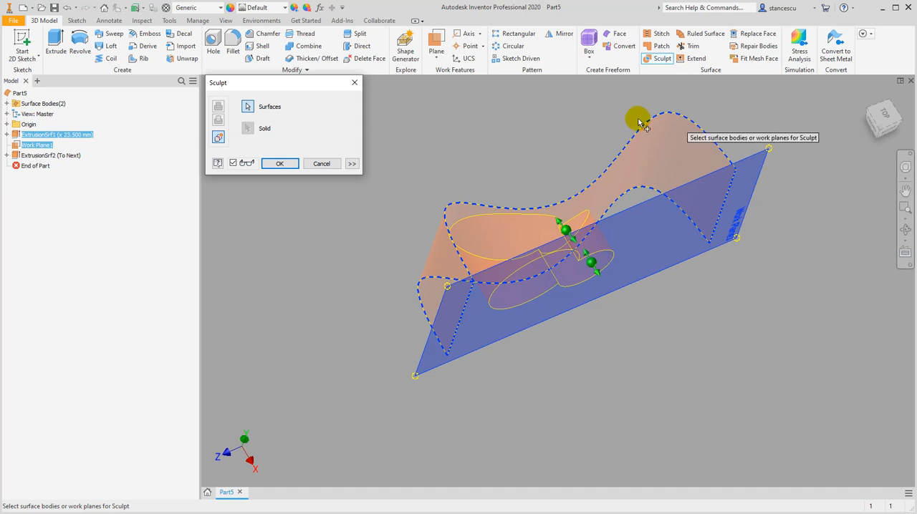
left_click(478, 234)
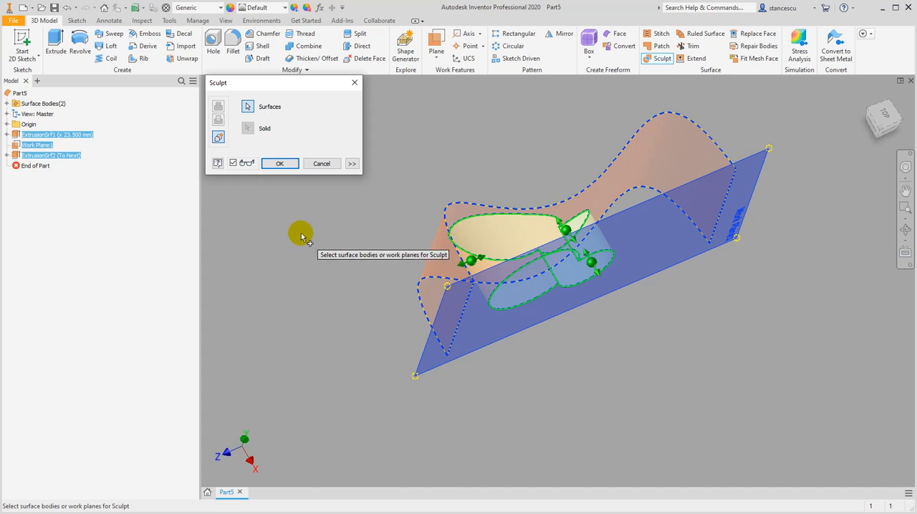
left_click(280, 164)
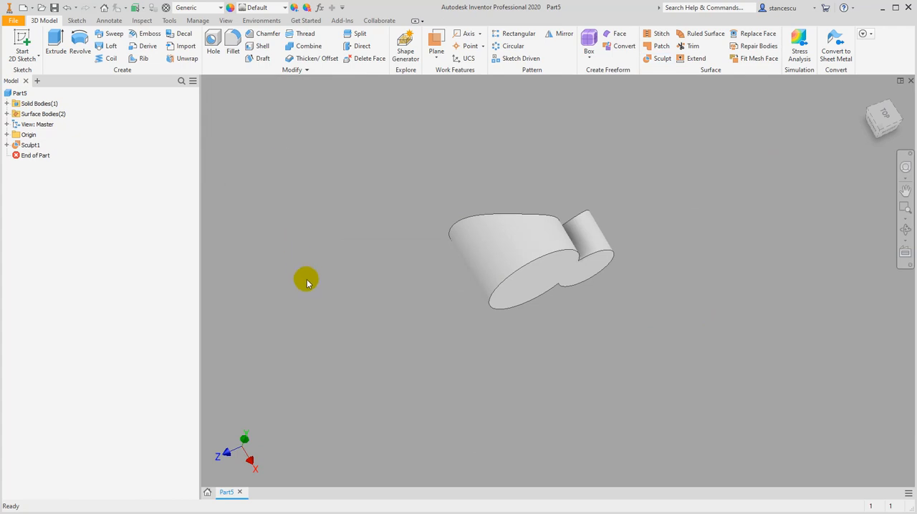
middle_click_drag(320, 267, 583, 184, "shift")
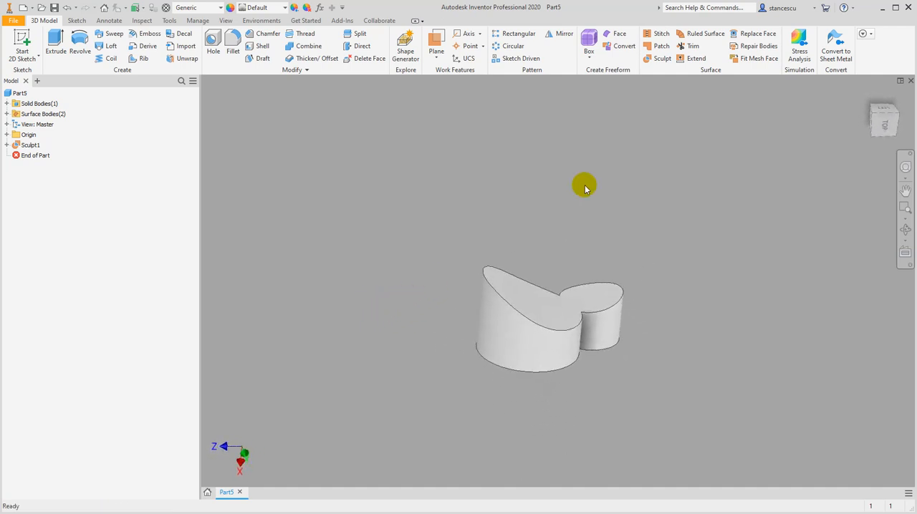
left_click(867, 100)
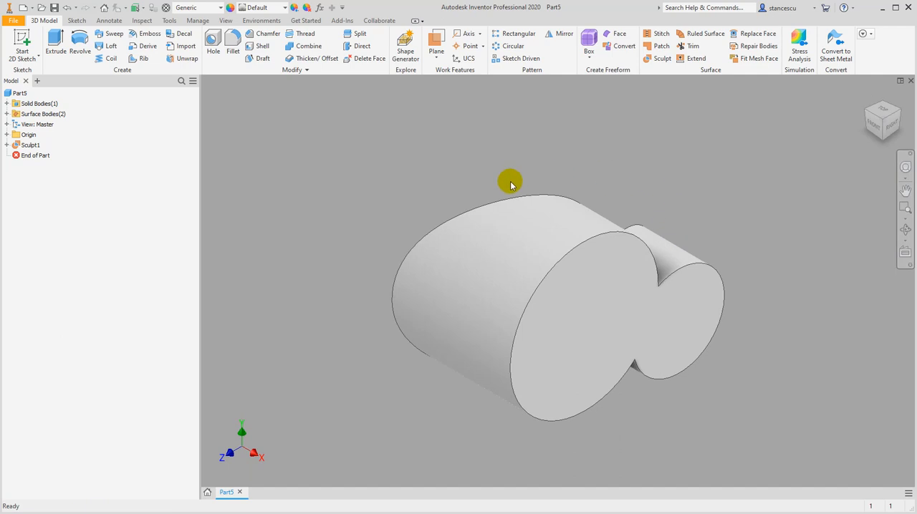
mouse_move(401, 213)
middle_mouse_down("shift")
mouse_move(502, 246)
mouse_move(399, 213)
middle_mouse_up("shift")
left_click(868, 96)
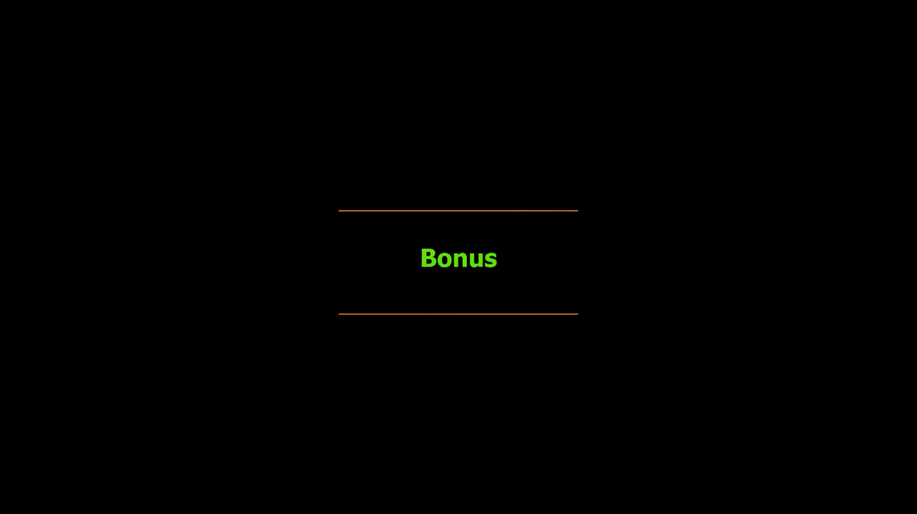
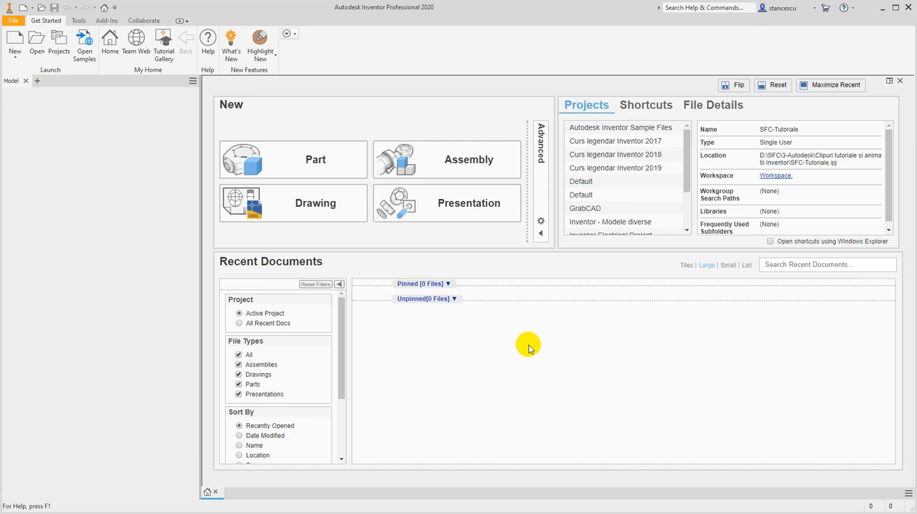
Create a new part and start a 2D sketch on the front XY origin plane
left_click(13, 39)
double_click(335, 119)
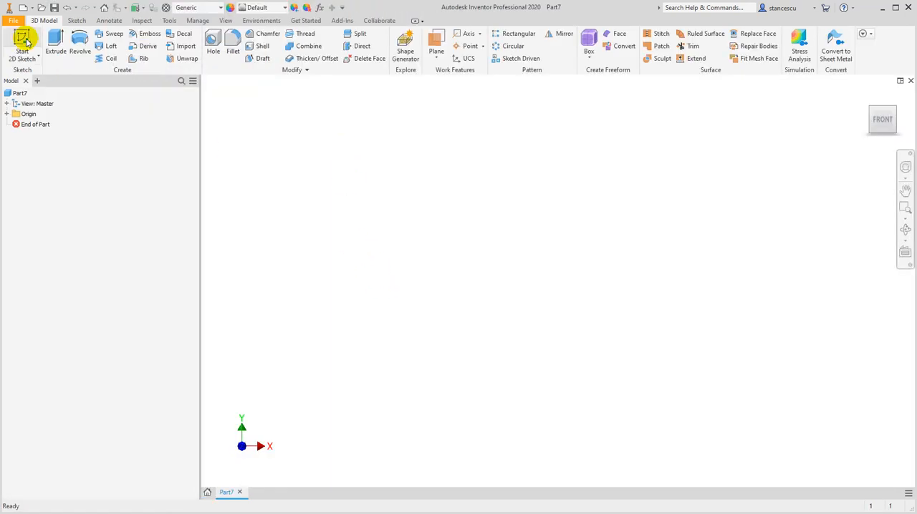
left_click(24, 41)
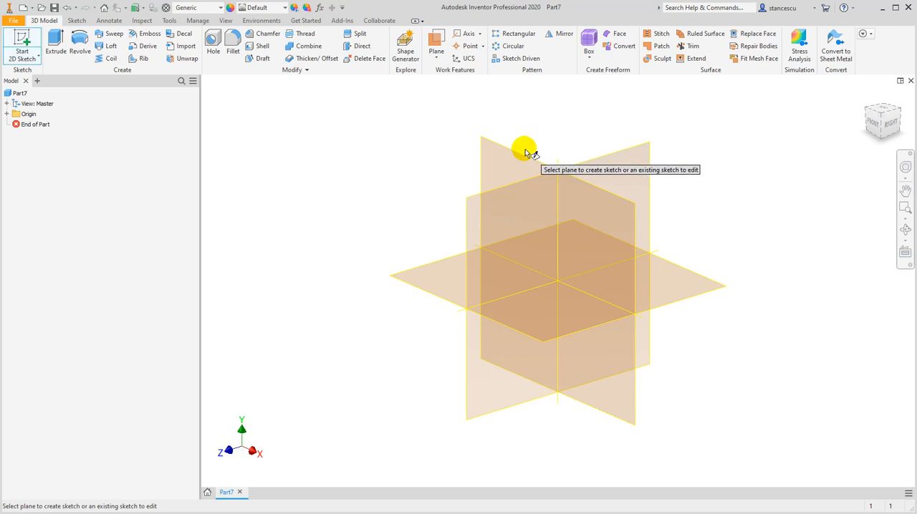
left_click(526, 153)
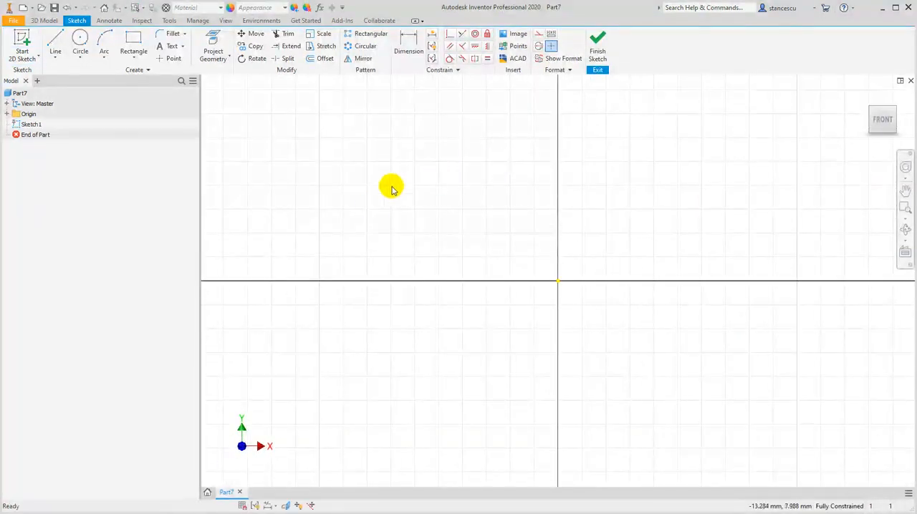
Draw connected lines: about 2 mm down, 25 mm along the horizontal axis to the origin, 12.5 mm up, and 2.3 mm back left
left_click(54, 45)
left_click(254, 256)
left_click(258, 281)
left_click(558, 281)
left_click(558, 131)
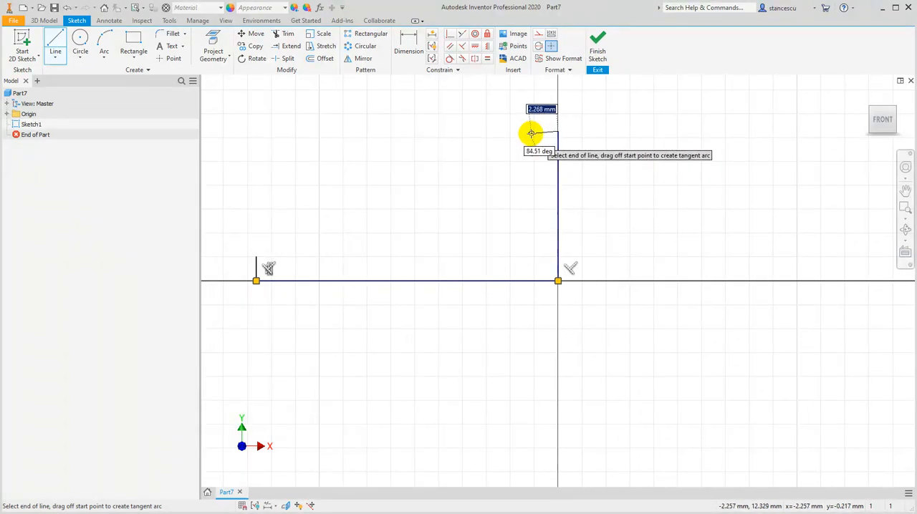
right_click(525, 145)
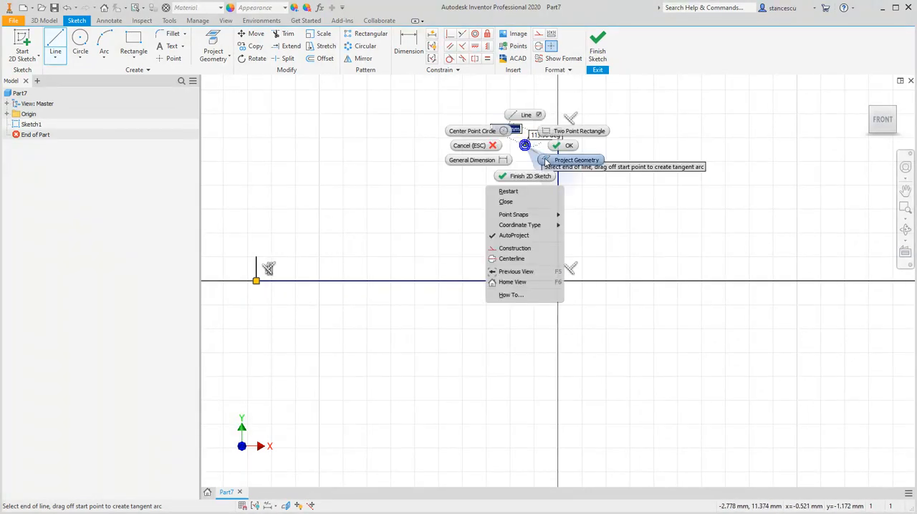
left_click(558, 146)
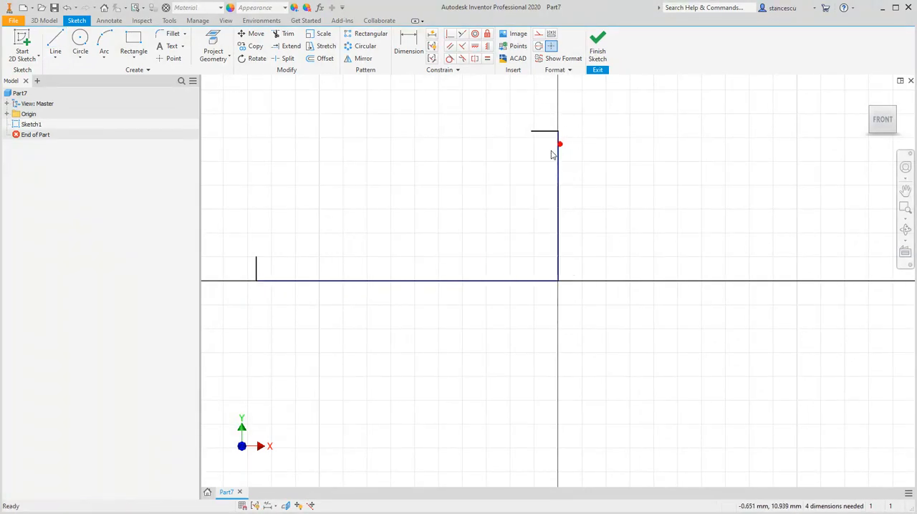
left_click(50, 62)
left_click(60, 115)
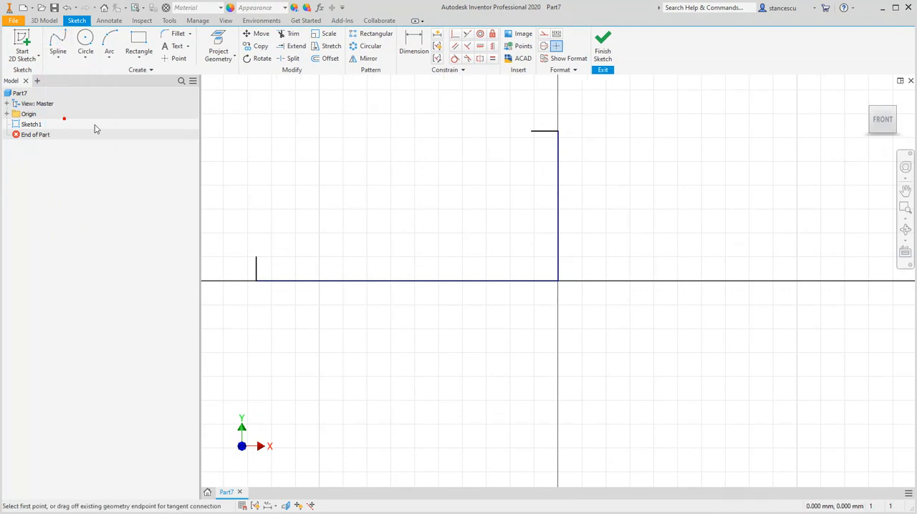
left_click(256, 256)
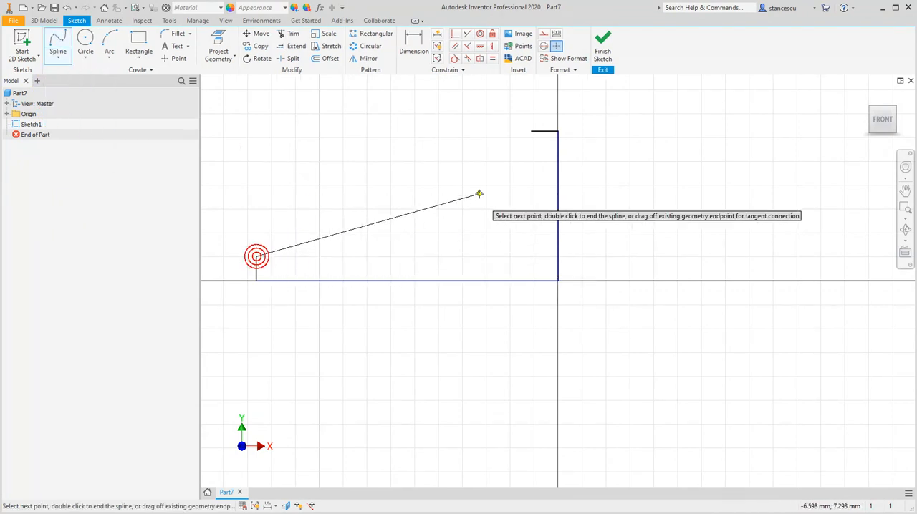
left_click(530, 132)
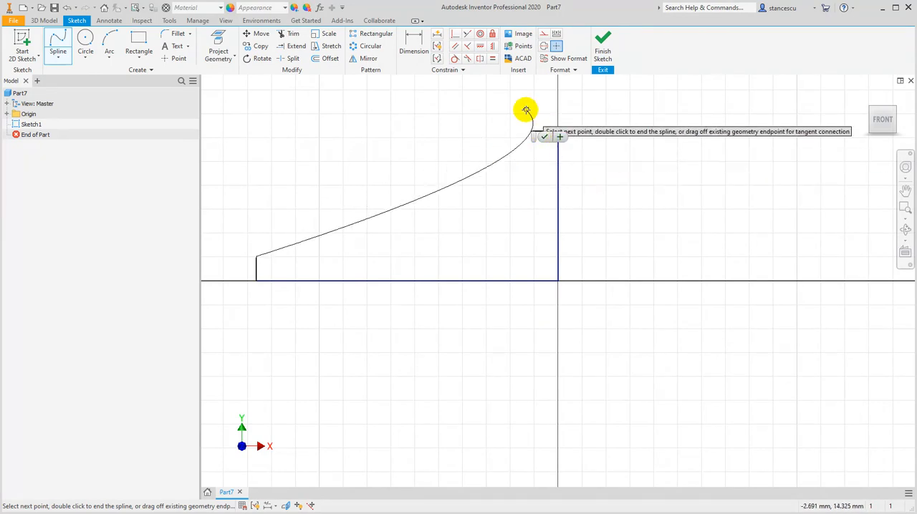
key("Escape")
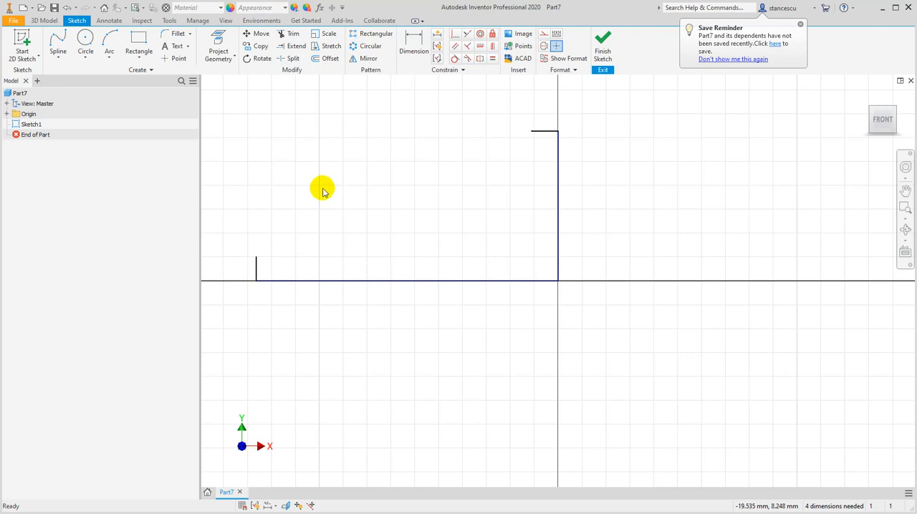
Place a sketch point inside the open profile and draw an interpolation spline through it, joining the free ends of the two short lines
left_click(165, 58)
left_click(495, 189)
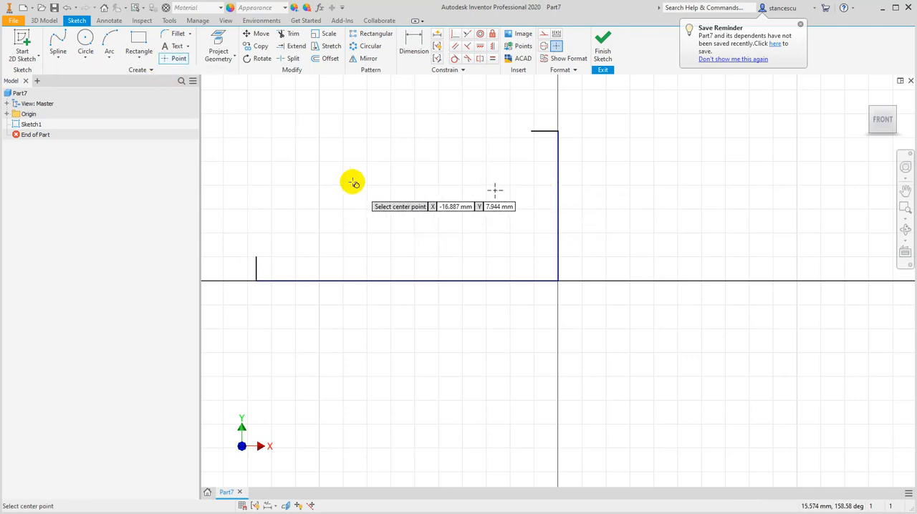
left_click(52, 44)
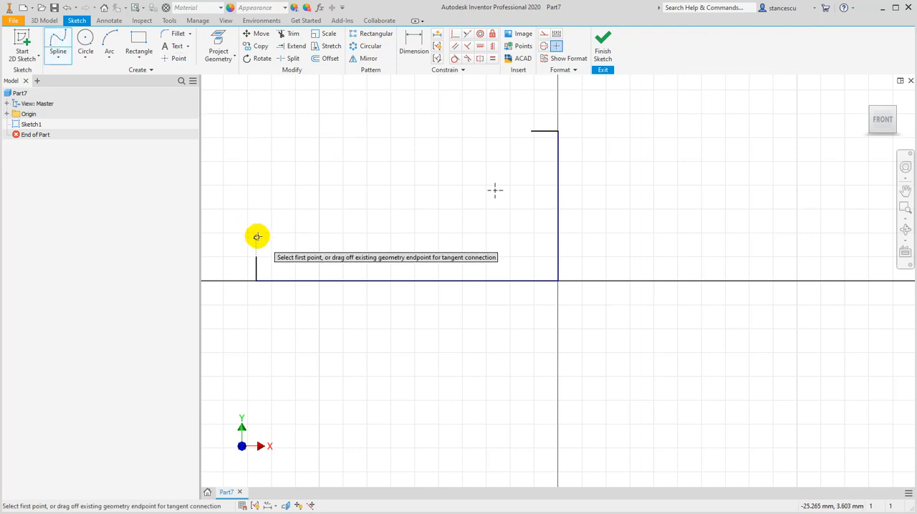
left_click(494, 191)
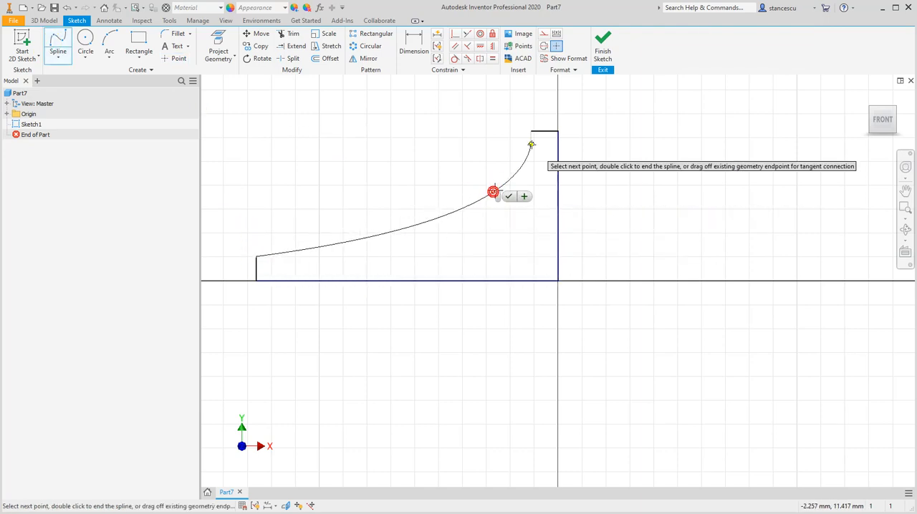
left_click(531, 130)
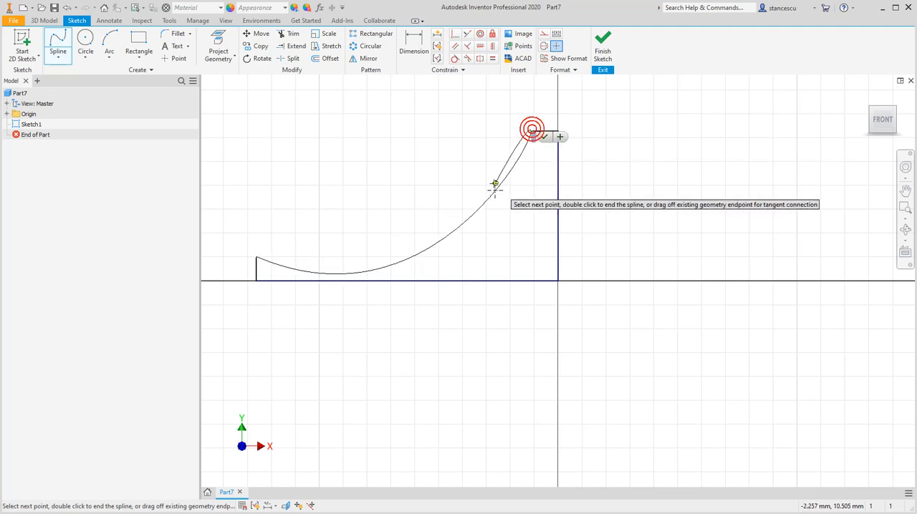
left_click(546, 137)
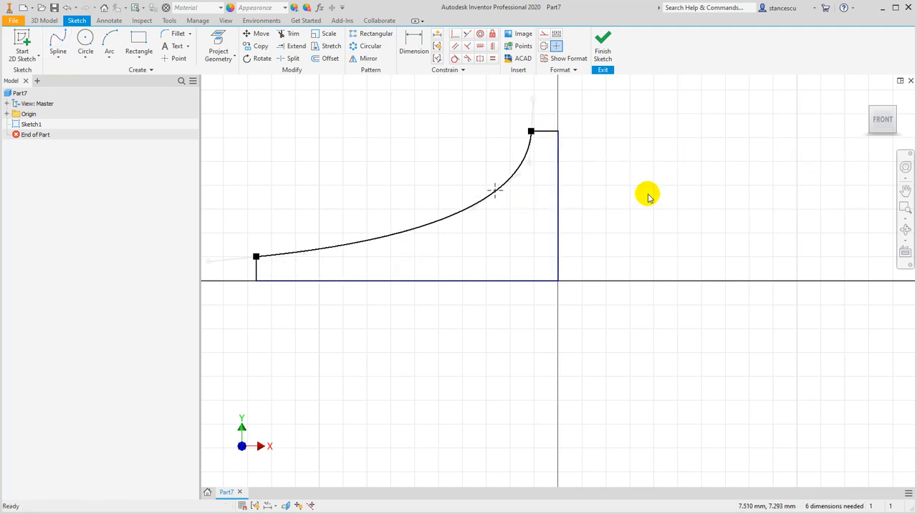
Convert the vertical line rising from the origin into a centerline
left_click_drag(640, 208, 533, 238)
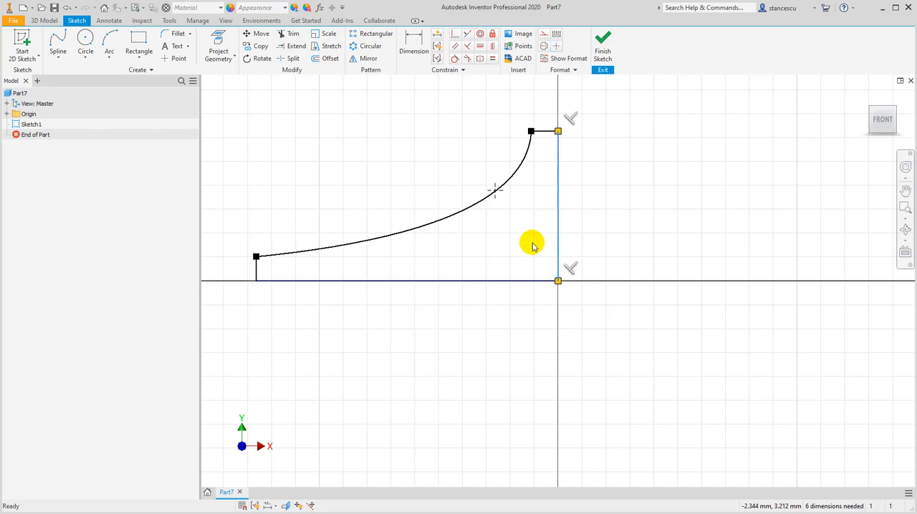
left_click(542, 47)
left_click(660, 133)
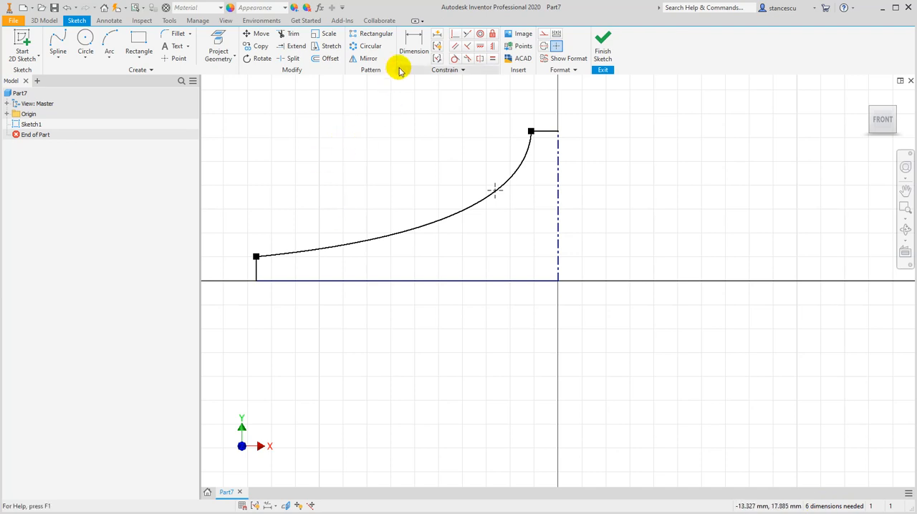
Dimension the short vertical edge from the centerline as a 262 mm diameter
left_click(416, 46)
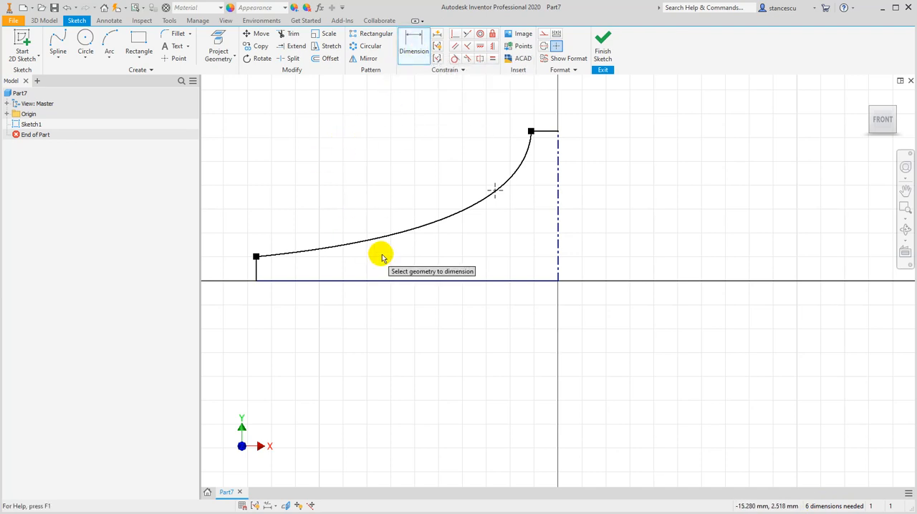
left_click(255, 269)
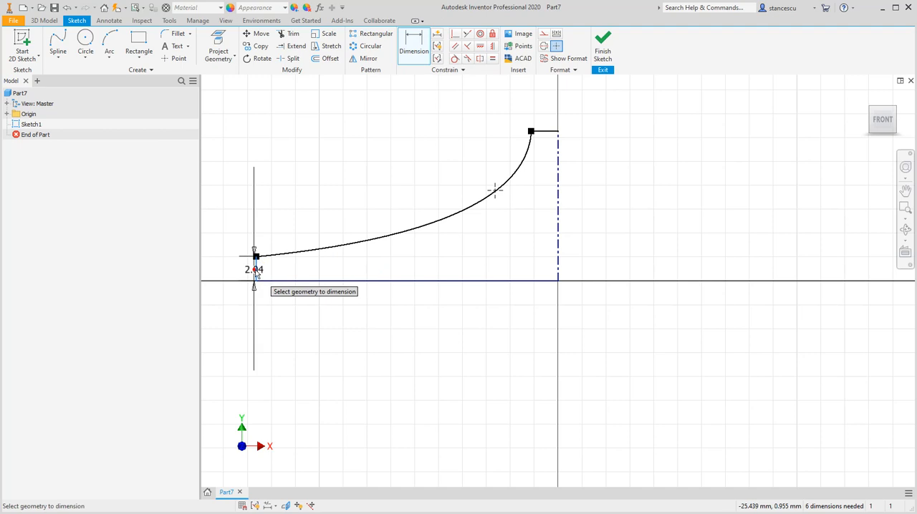
left_click(561, 252)
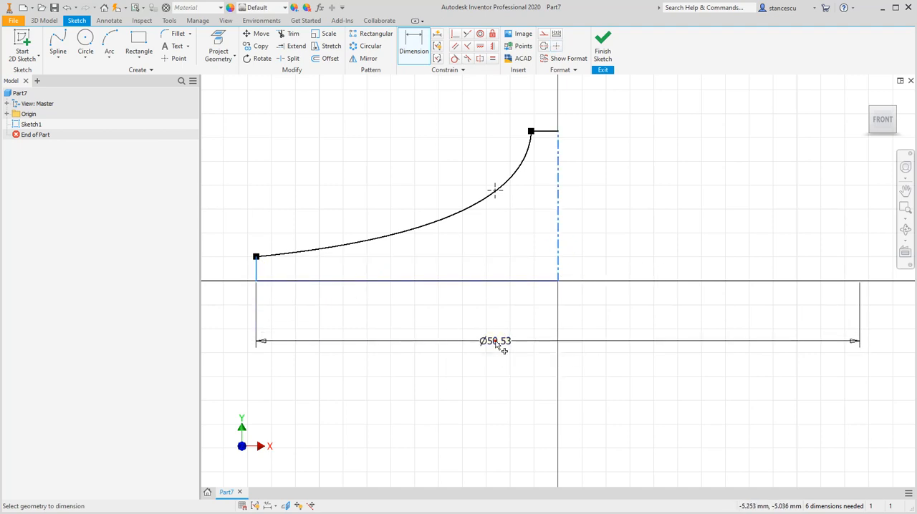
left_click(494, 342)
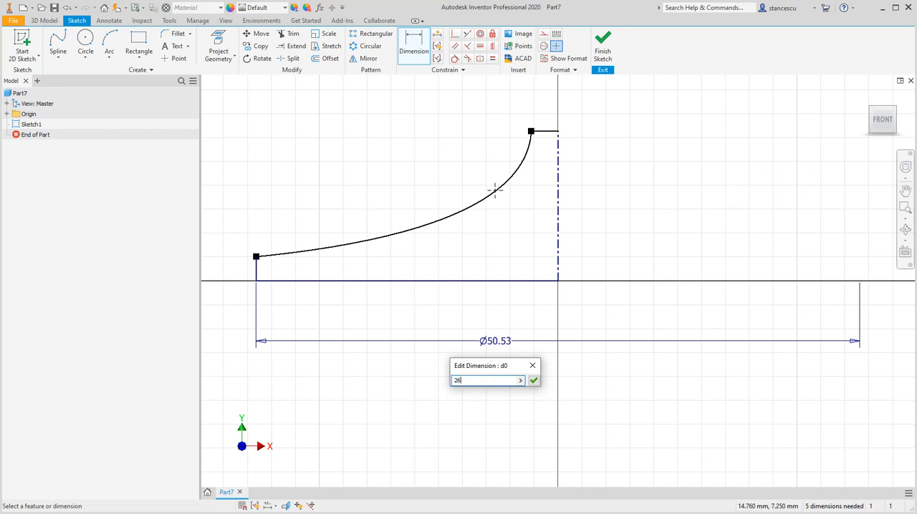
key("Return")
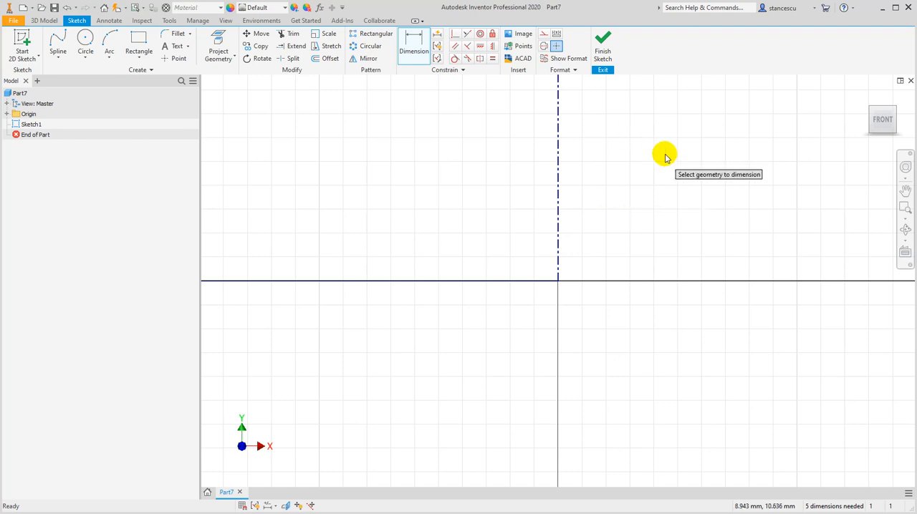
mouse_move(870, 96)
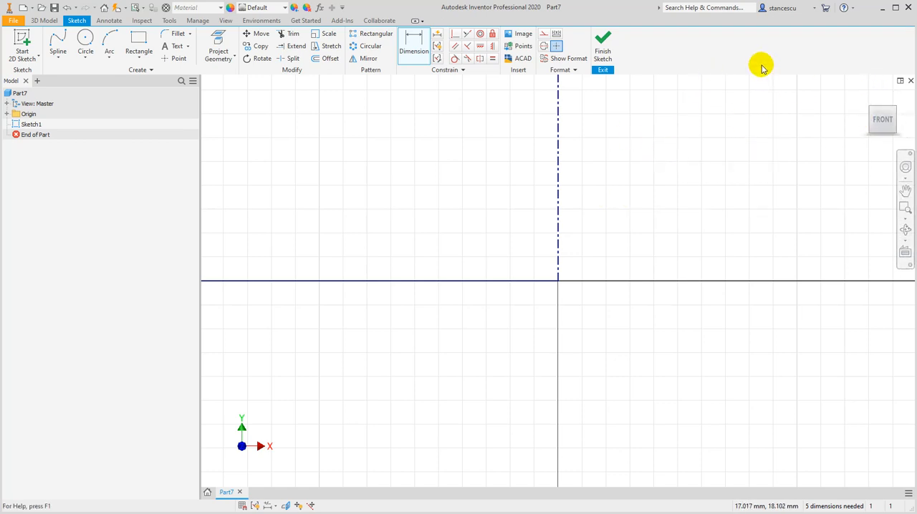
key("Home")
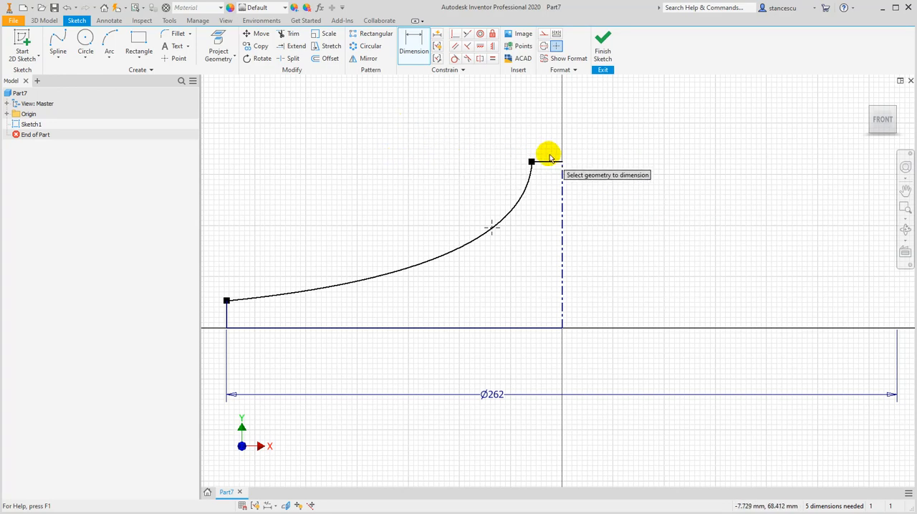
Set the centerline's height to 67 mm and the upper spline end's diameter about the centerline to 22 mm
left_click(563, 192)
left_click(608, 221)
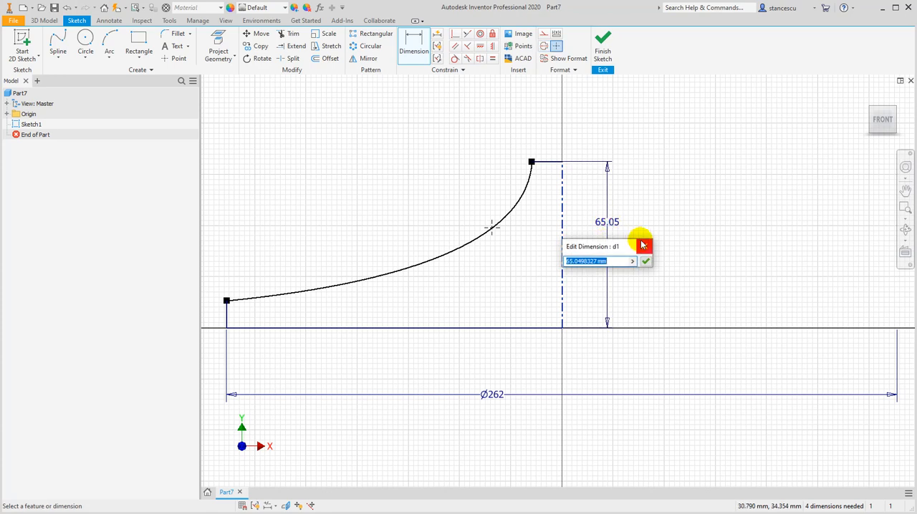
key("Return")
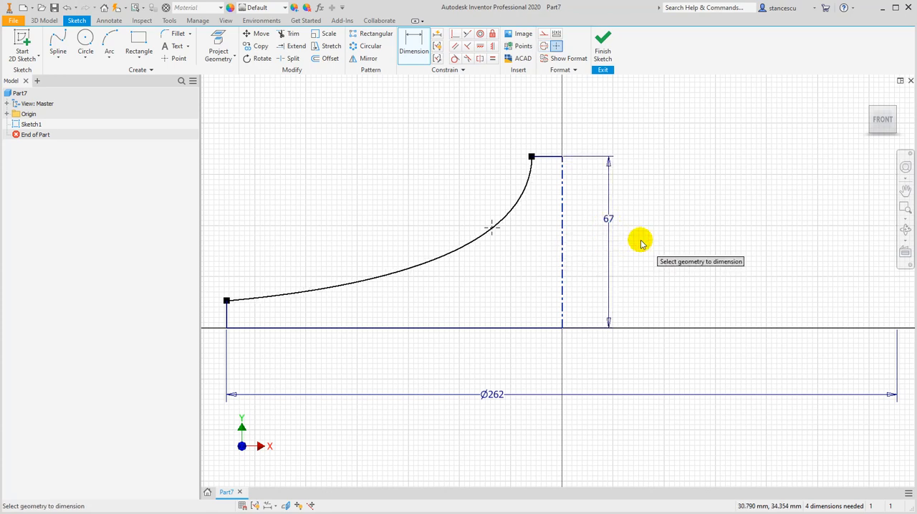
left_click(531, 158)
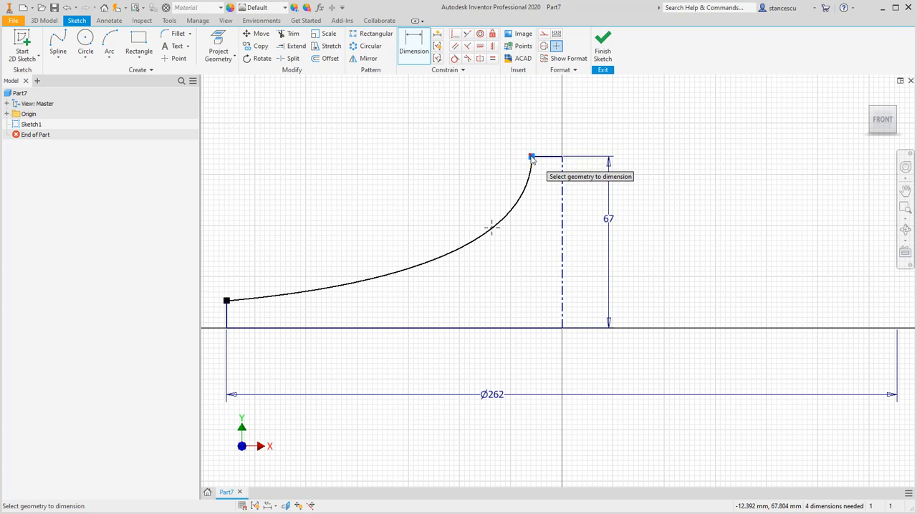
left_click(562, 181)
left_click(577, 129)
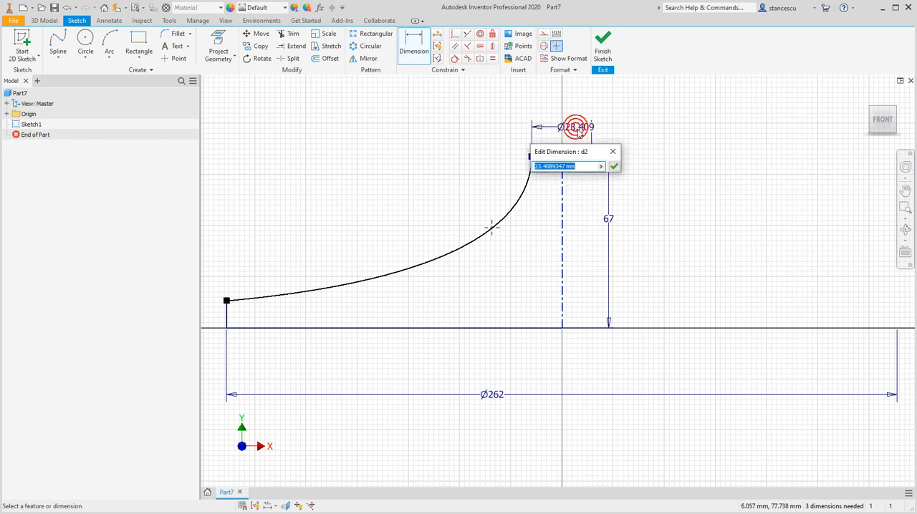
type("22")
key("Return")
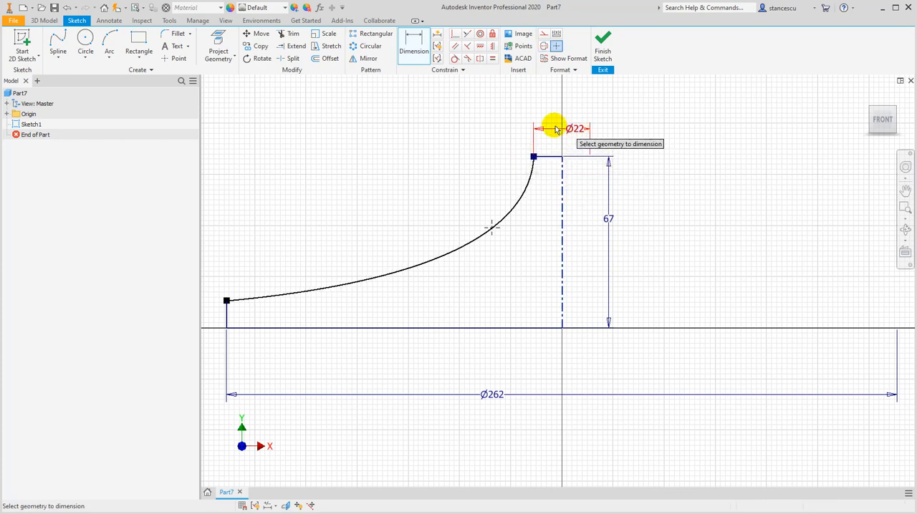
Locate the spline's middle point at an 80 mm diameter about the centerline and 40 mm above the base line
left_click(489, 228)
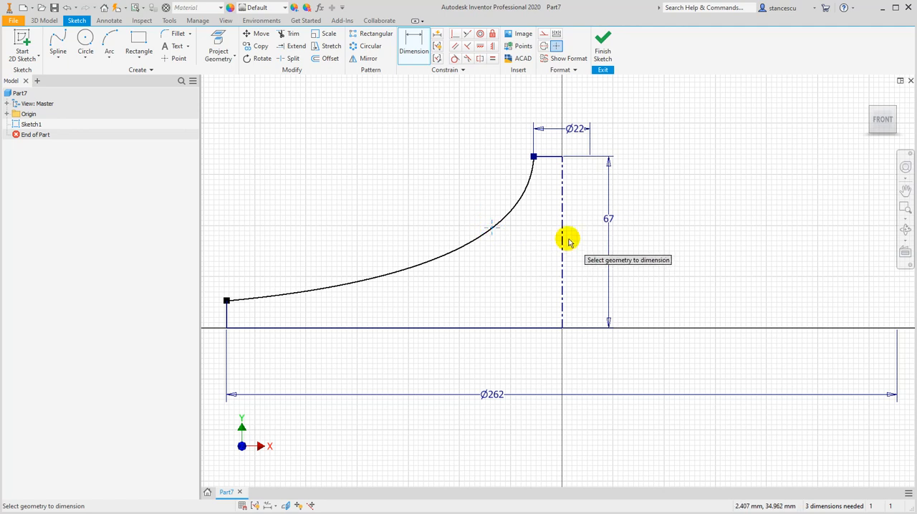
left_click(545, 103)
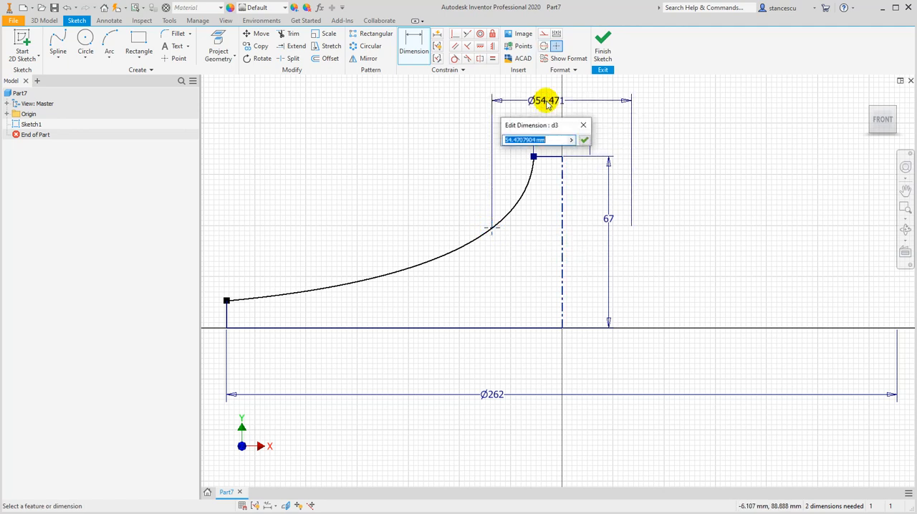
key("Return")
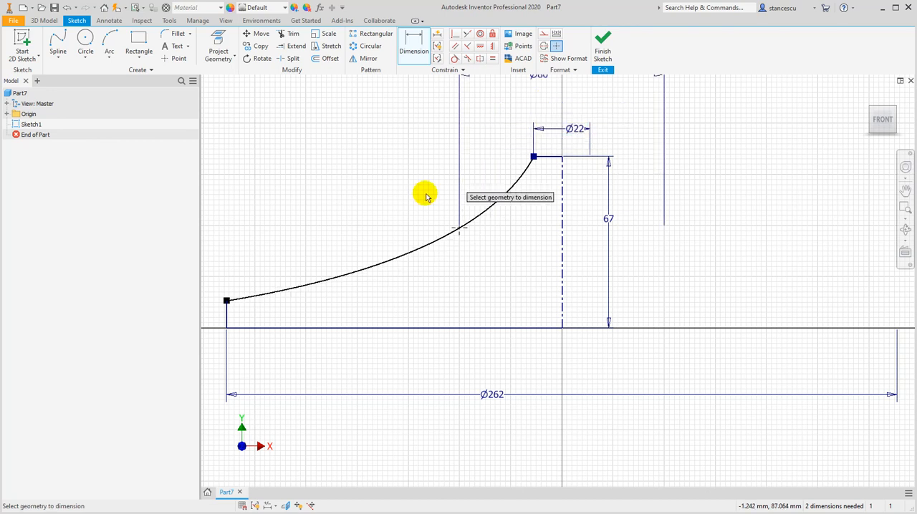
left_click(461, 230)
left_click(477, 328)
left_click(510, 268)
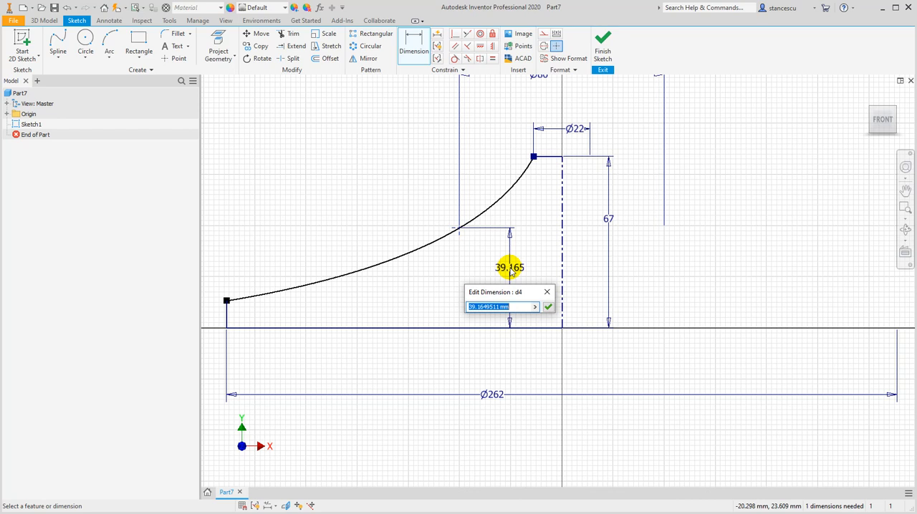
type("40")
key("Return")
Dimension the height of the short vertical edge at the profile's outer end as 15 mm
middle_click_drag(473, 292, 526, 286)
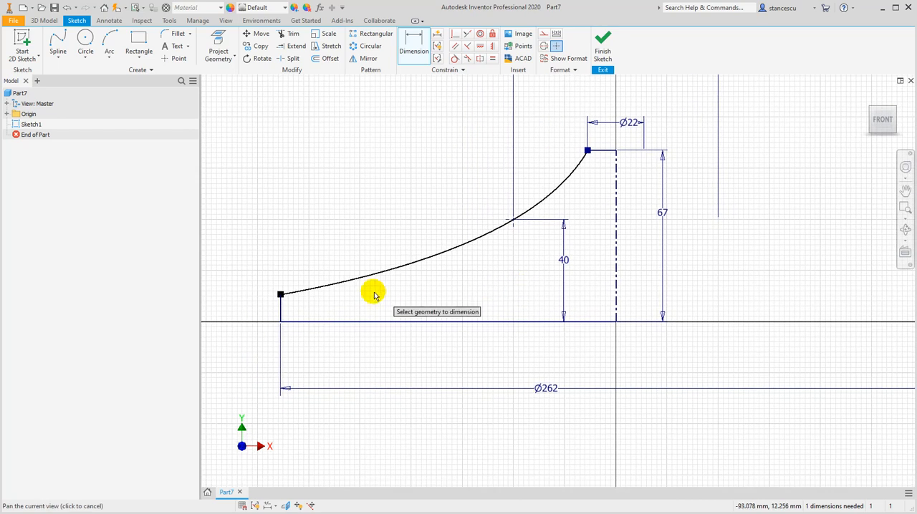
left_click(282, 311)
left_click(245, 302)
type("15")
key("Return")
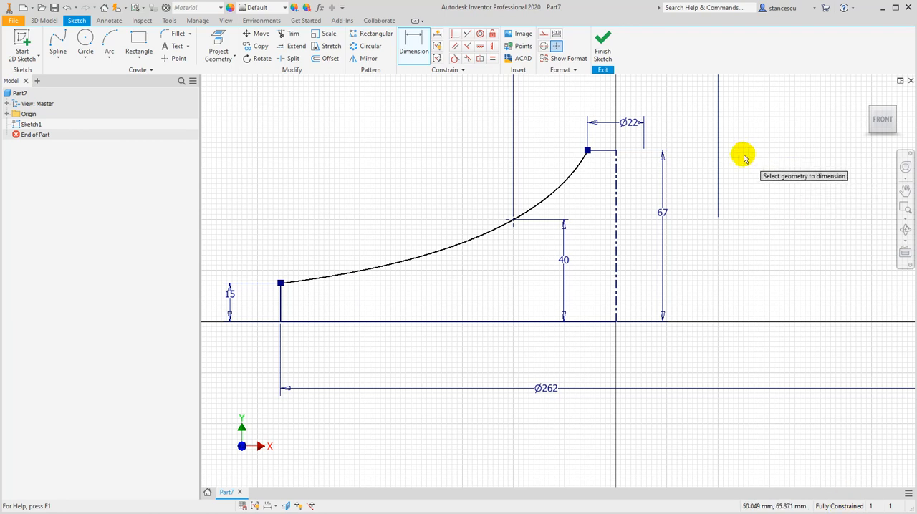
Finish the sketch and revolve the half-profile 360 degrees about the vertical centerline into a solid
left_click(602, 41)
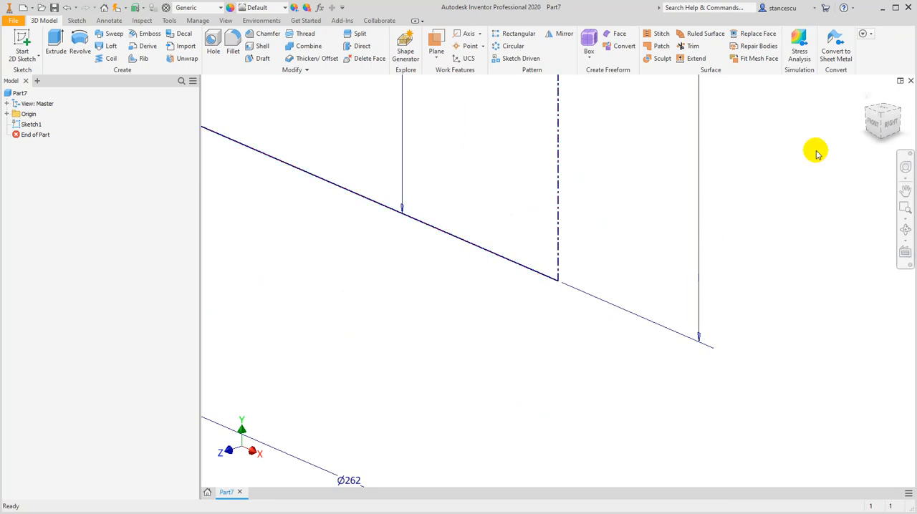
left_click(868, 96)
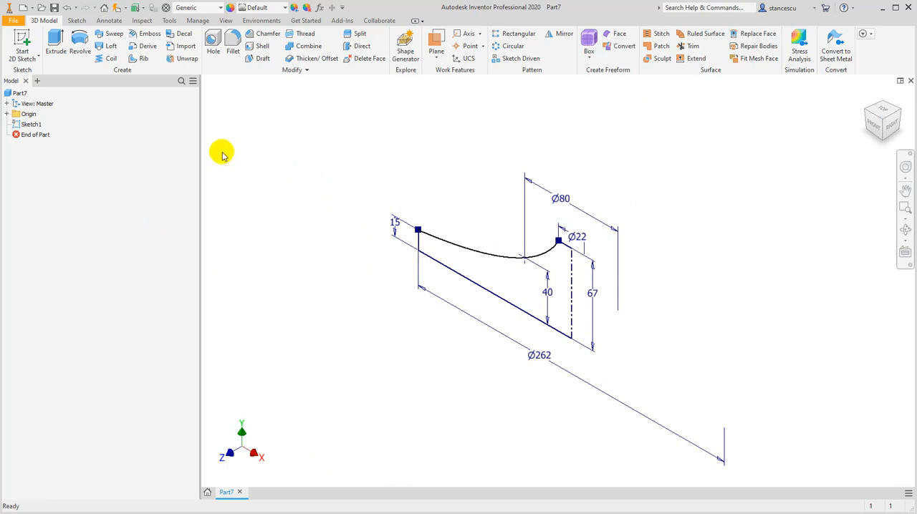
left_click(79, 43)
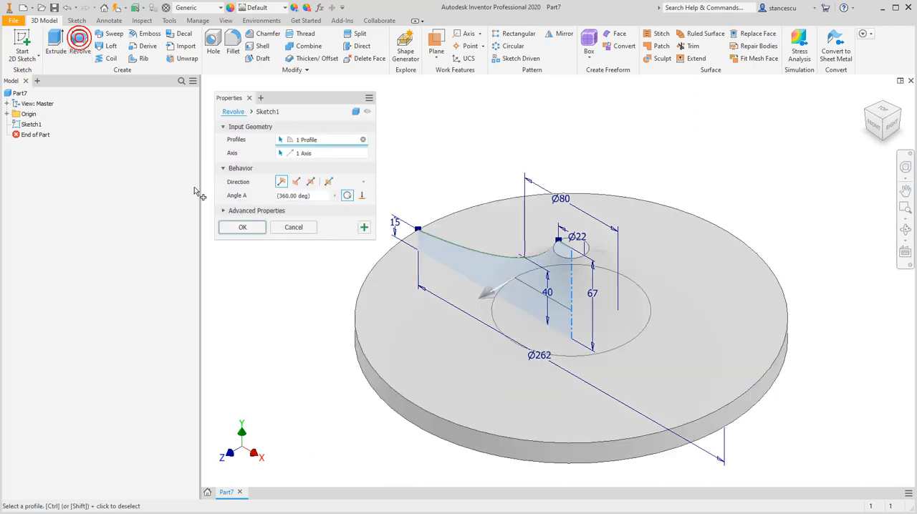
left_click(245, 228)
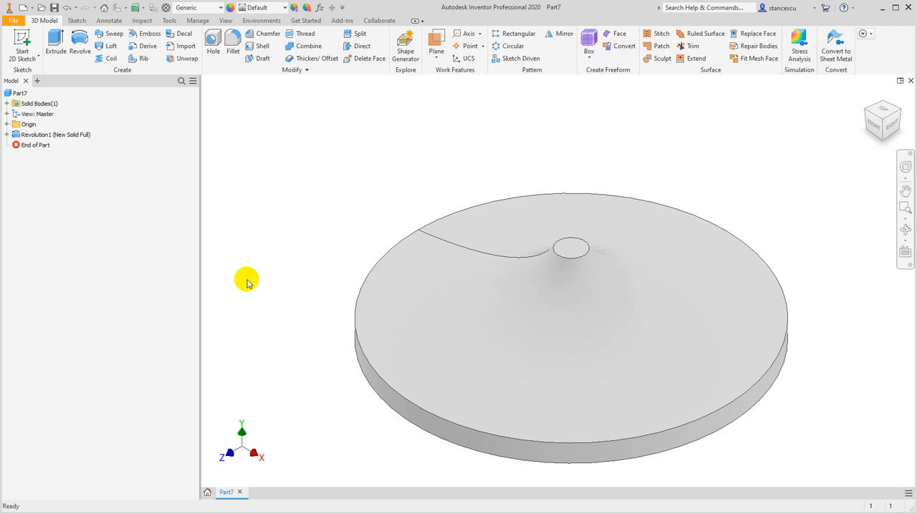
Start a new sketch on the XY plane and slice the solid's display at the sketch plane
left_click(7, 125)
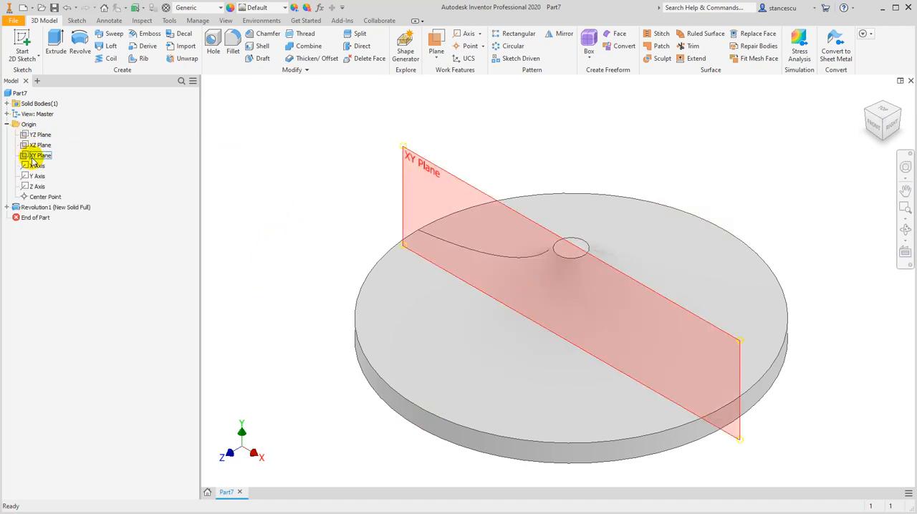
left_click(36, 156)
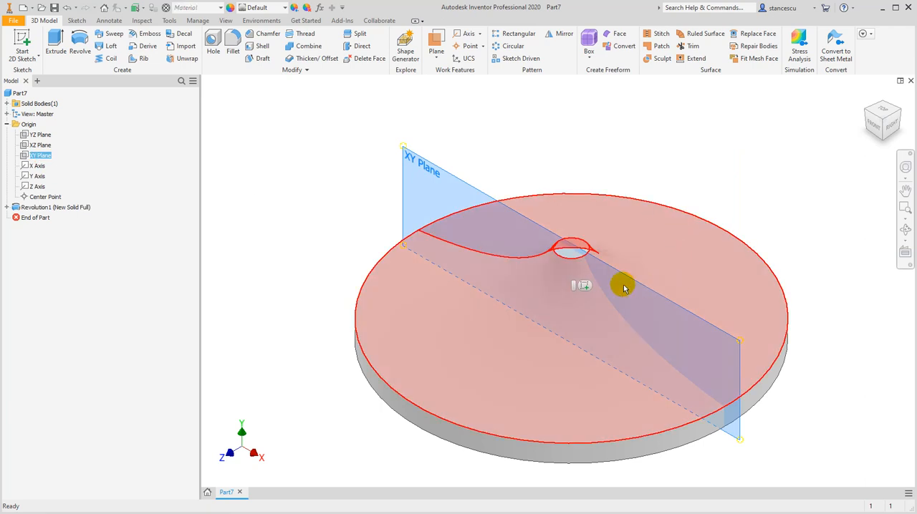
left_click(584, 287)
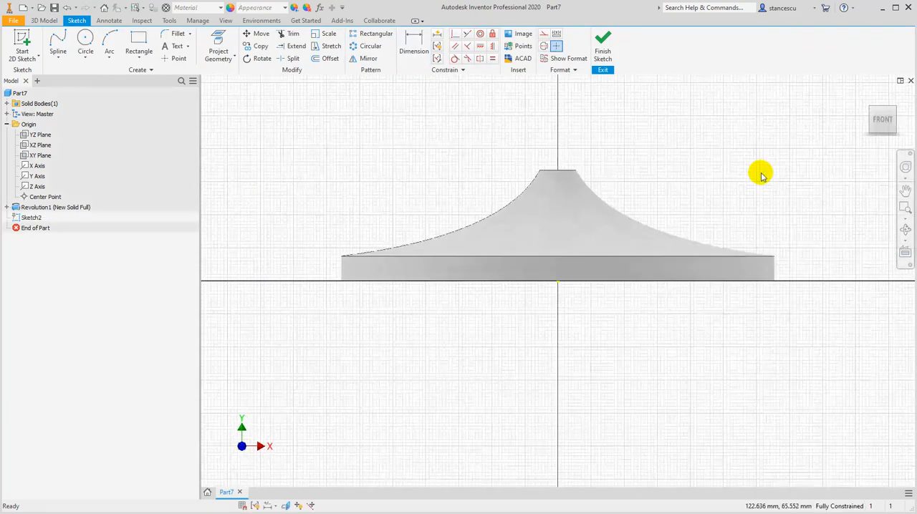
key("F7")
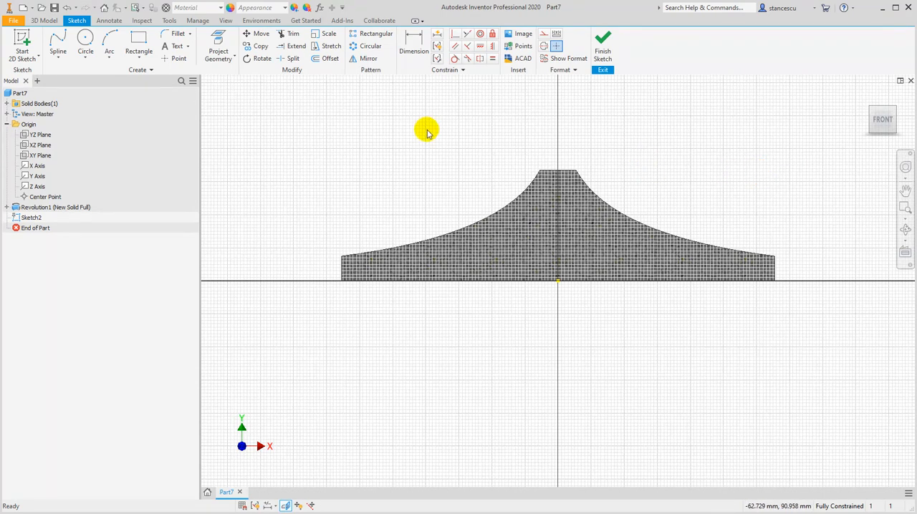
Project the short vertical outer edge on the +X side of the solid and convert it to construction geometry
left_click(223, 59)
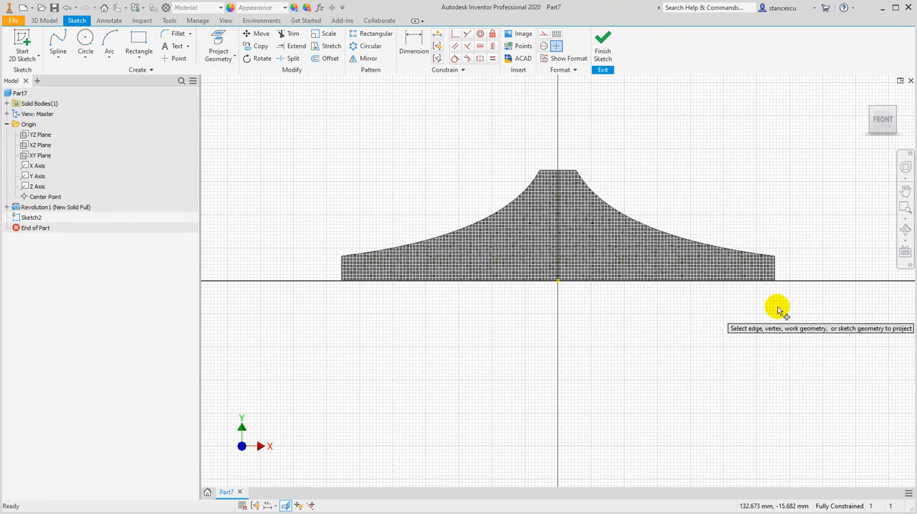
left_click(784, 270)
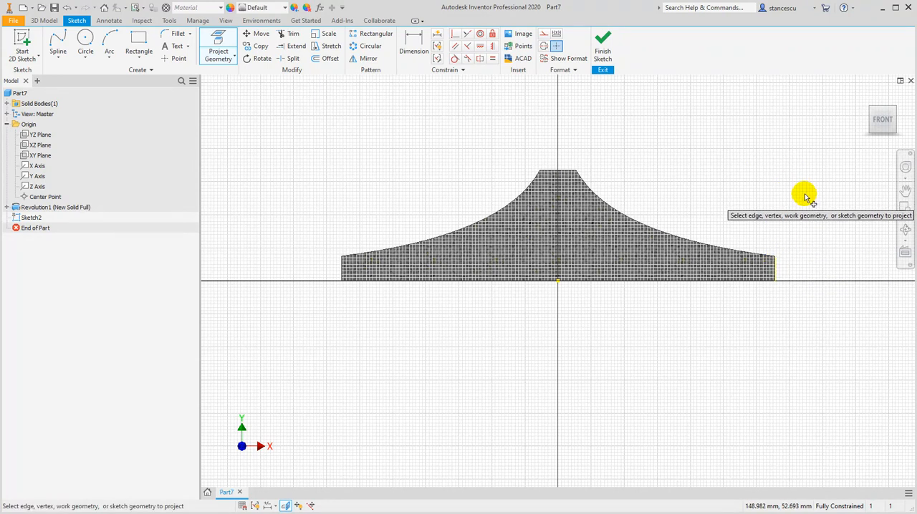
key("Escape")
left_click_drag(743, 222, 797, 329)
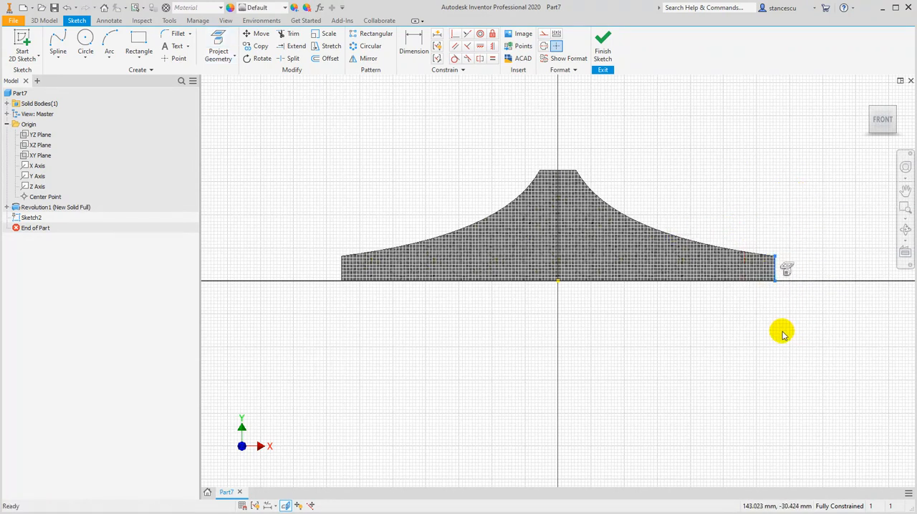
left_click(542, 35)
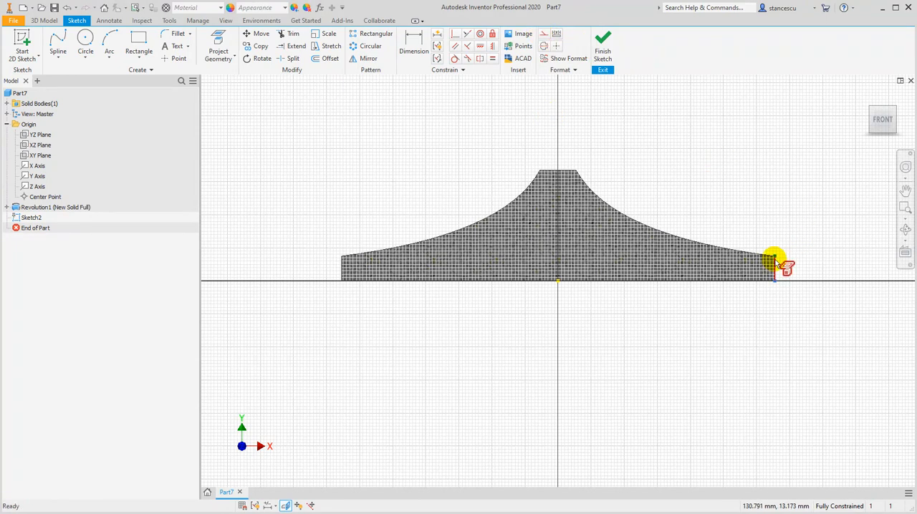
right_click(774, 260)
left_click(815, 260)
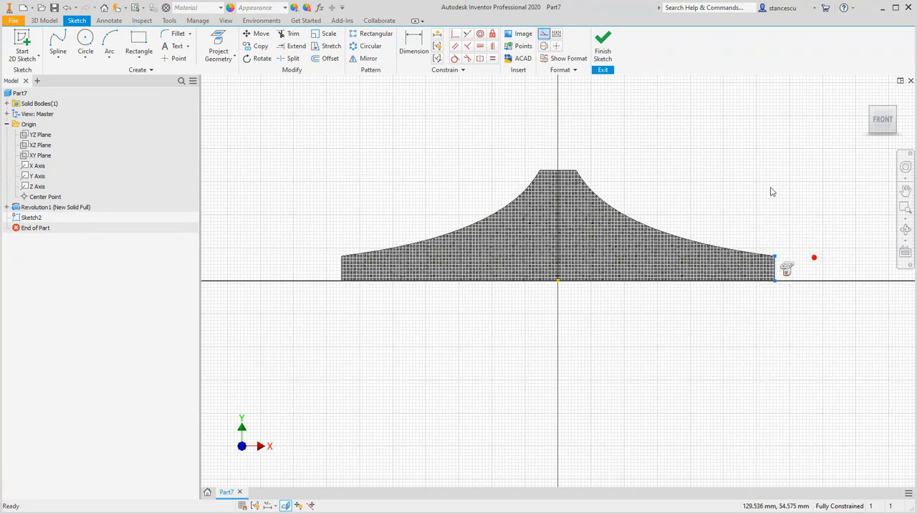
left_click(413, 125)
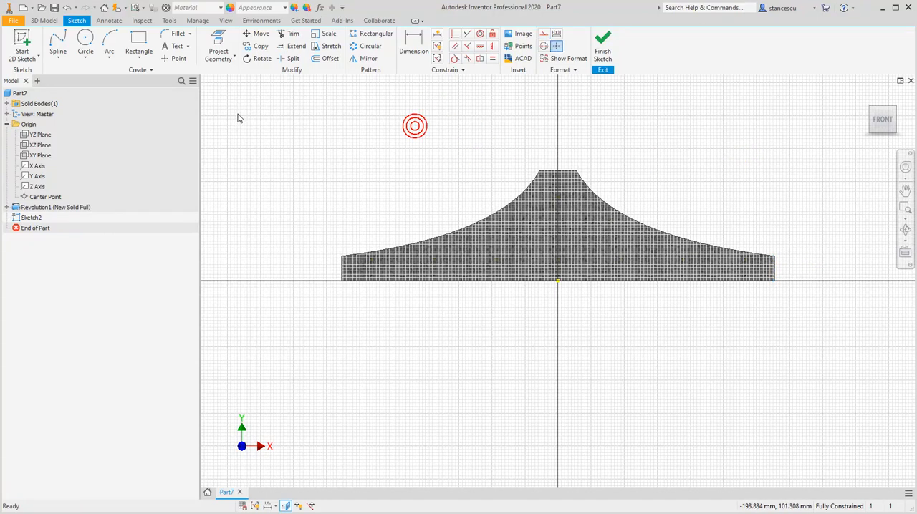
Draw a slightly inclined line about 131 mm long from the projected edge's upper end to the vertical axis
left_click(60, 65)
left_click(63, 77)
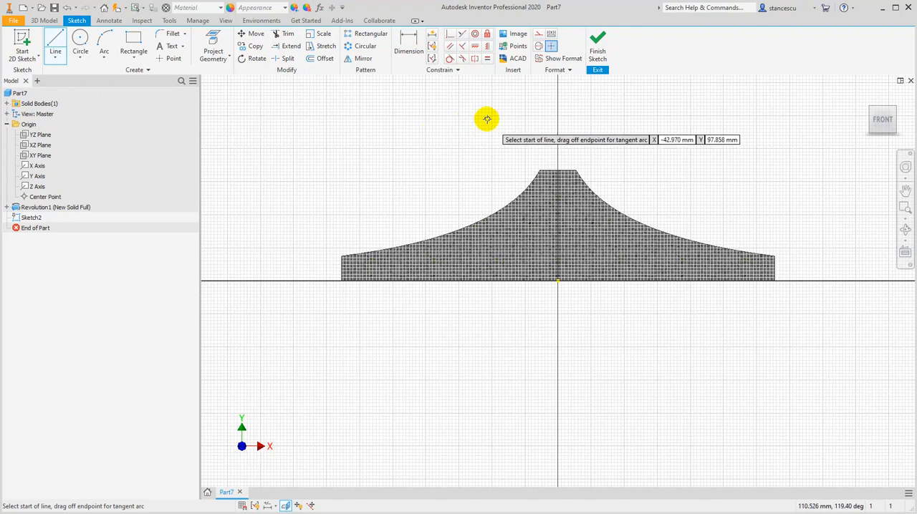
scroll(774, 242, "down", 2)
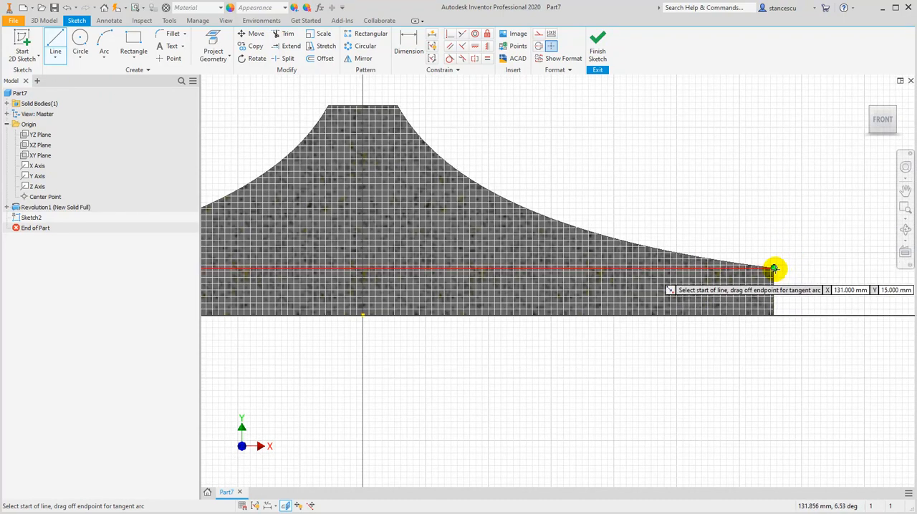
left_click(773, 268)
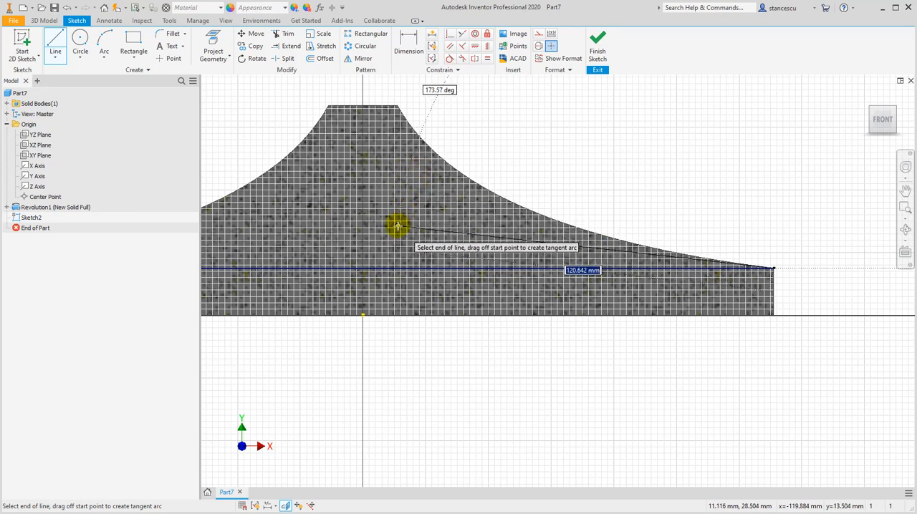
left_click(363, 240)
key("Escape")
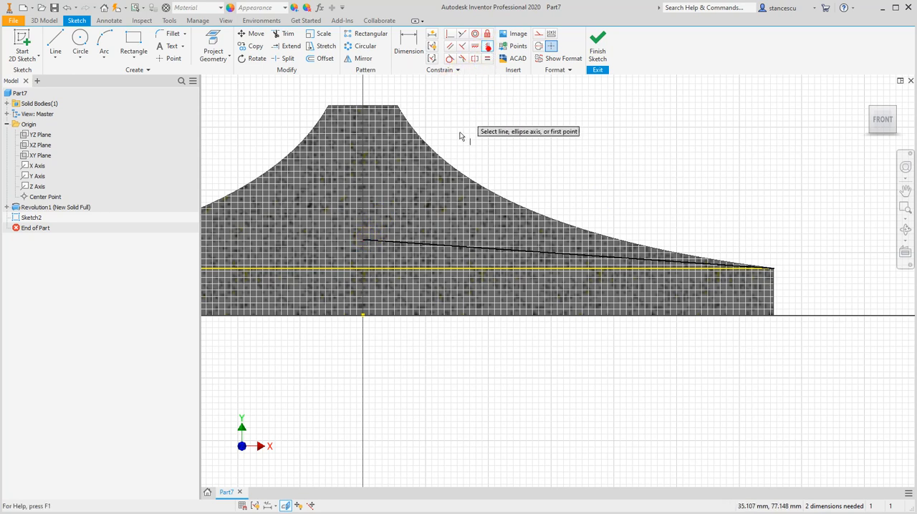
Align the line's inner endpoint vertically with the origin point and finish the sketch
left_click(363, 240)
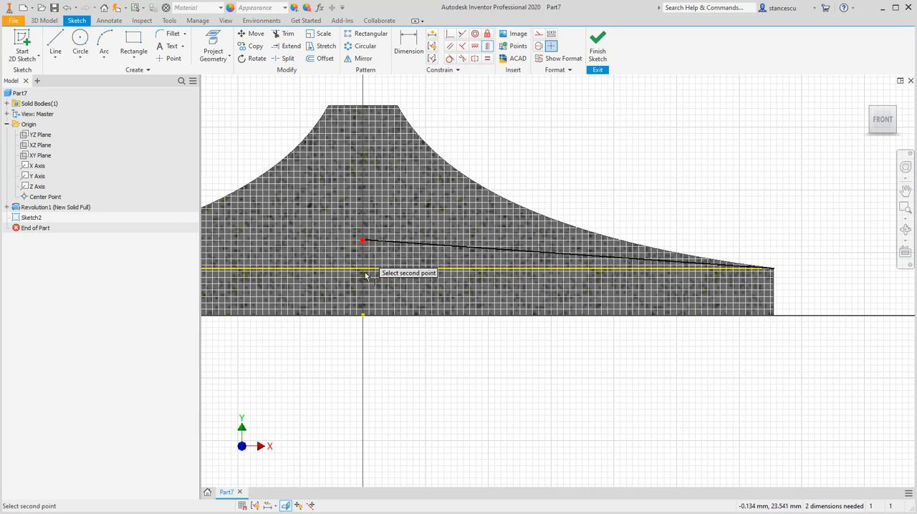
left_click(363, 313)
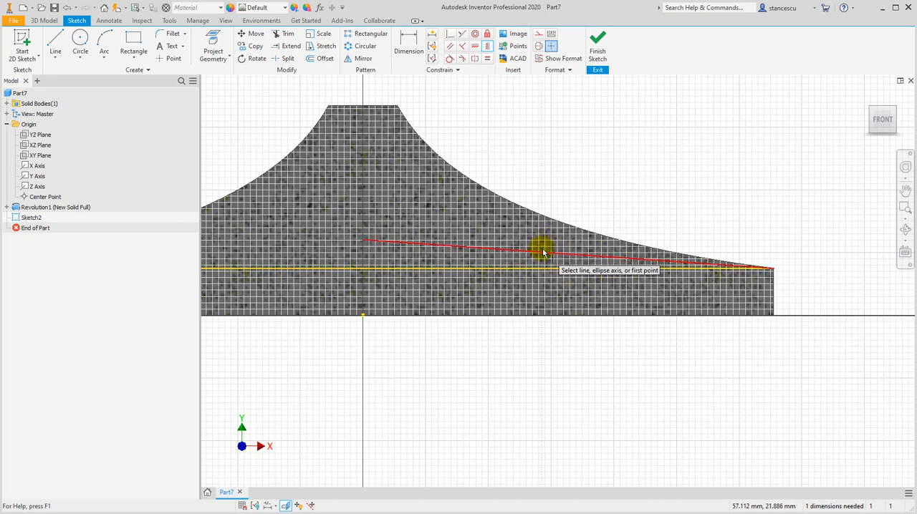
left_click(599, 49)
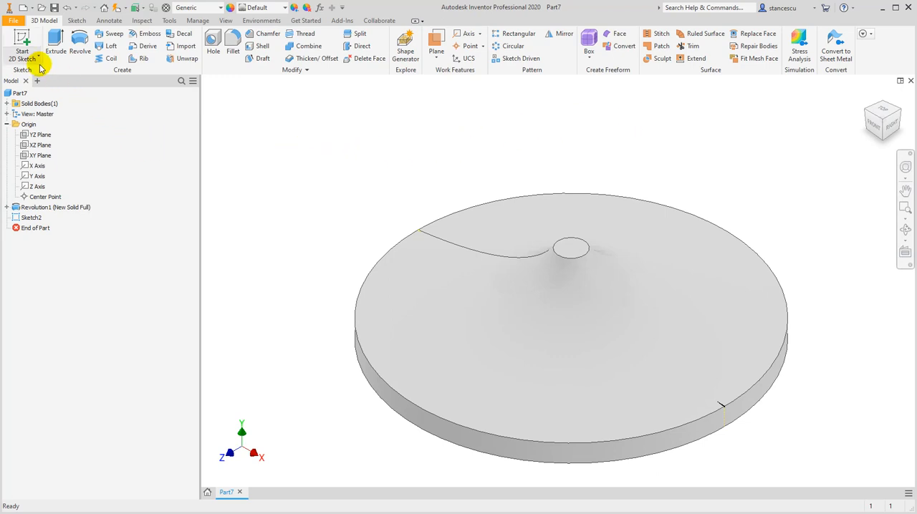
Extrude the inclined sketch line as a surface about 190 mm, extending beyond the solid's front rim
key("e")
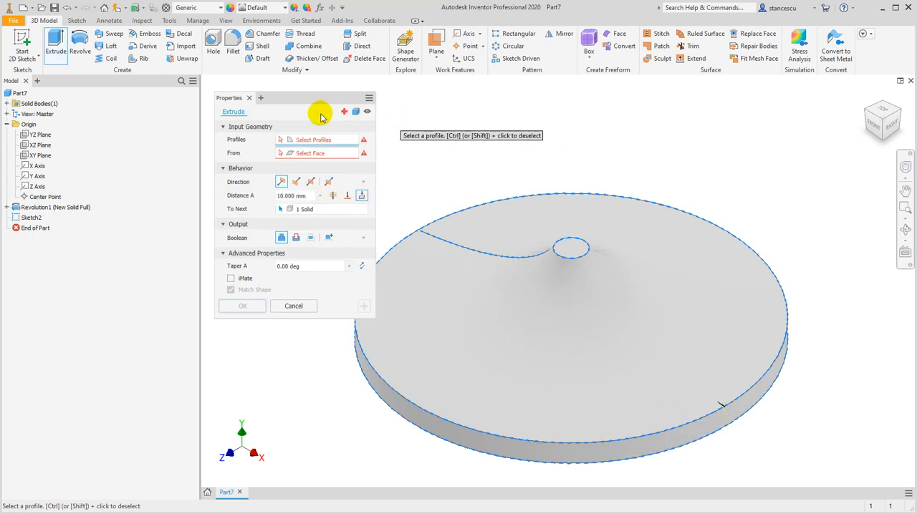
left_click(357, 113)
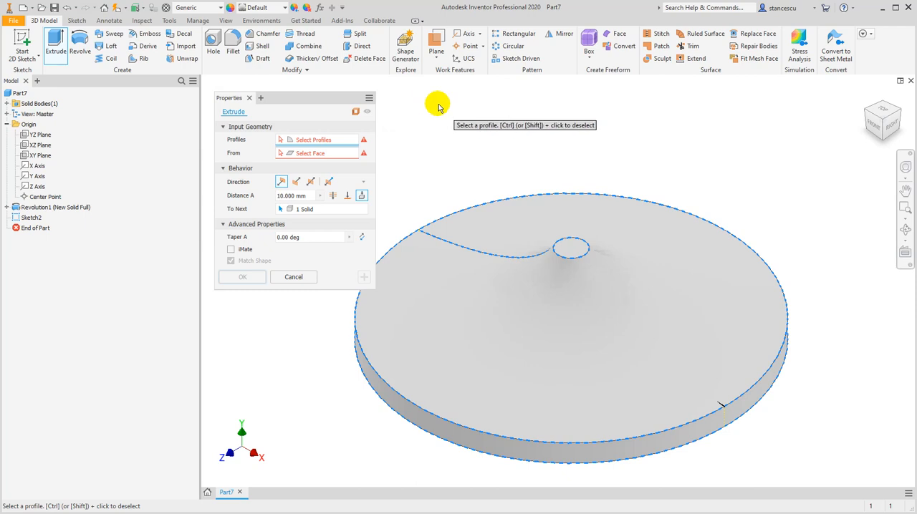
left_click(709, 397)
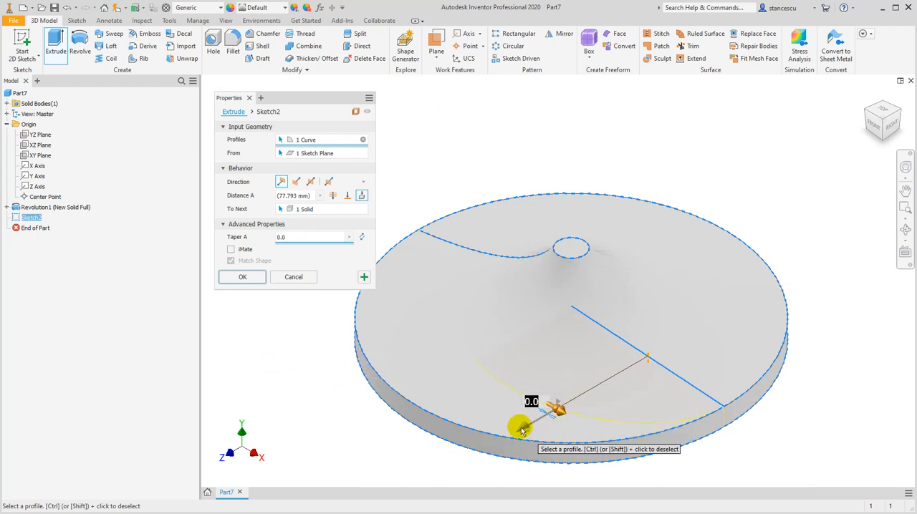
left_click_drag(525, 430, 404, 495)
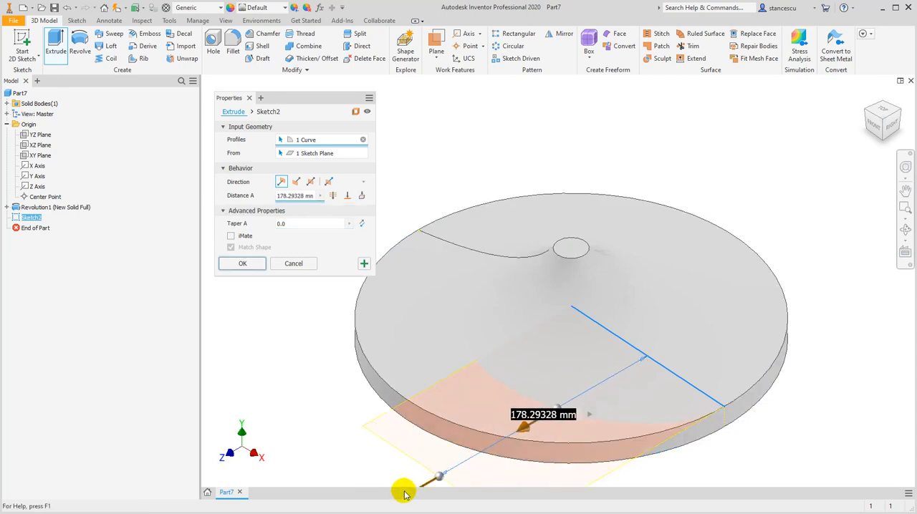
middle_click_drag(454, 432, 552, 296)
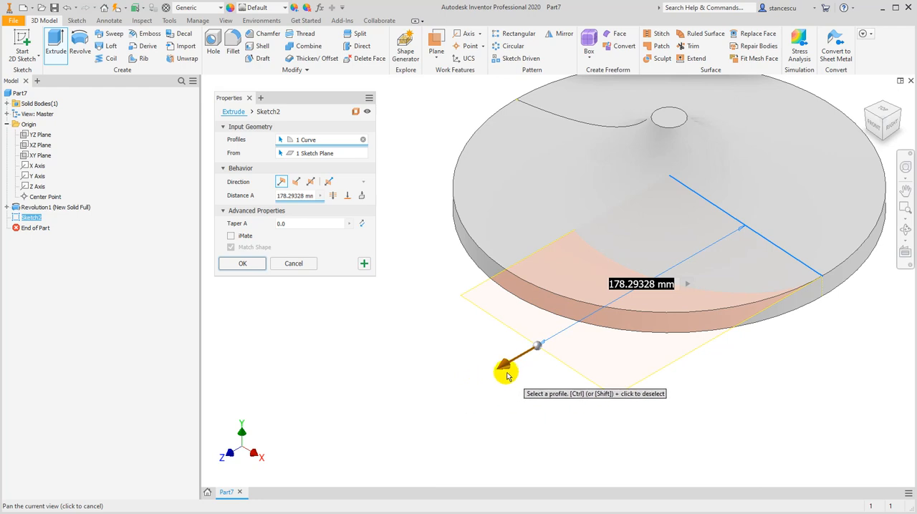
left_click_drag(494, 363, 476, 347)
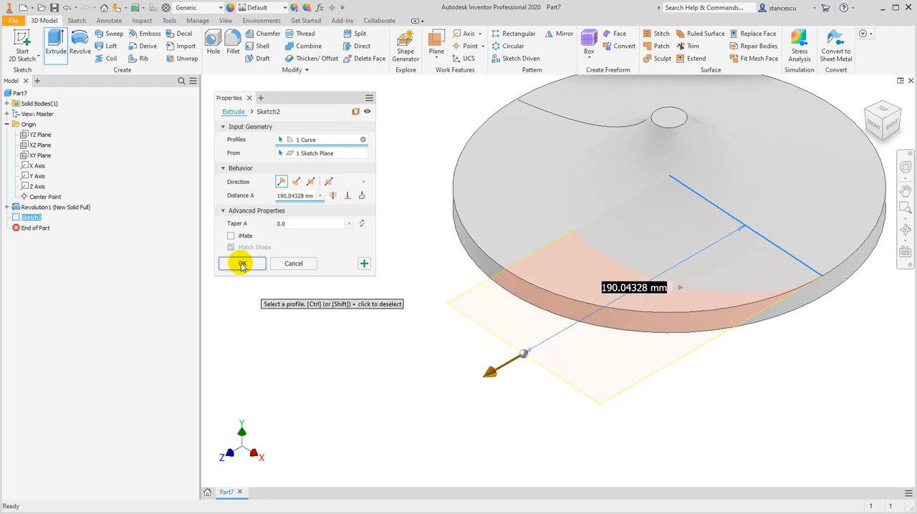
left_click(242, 264)
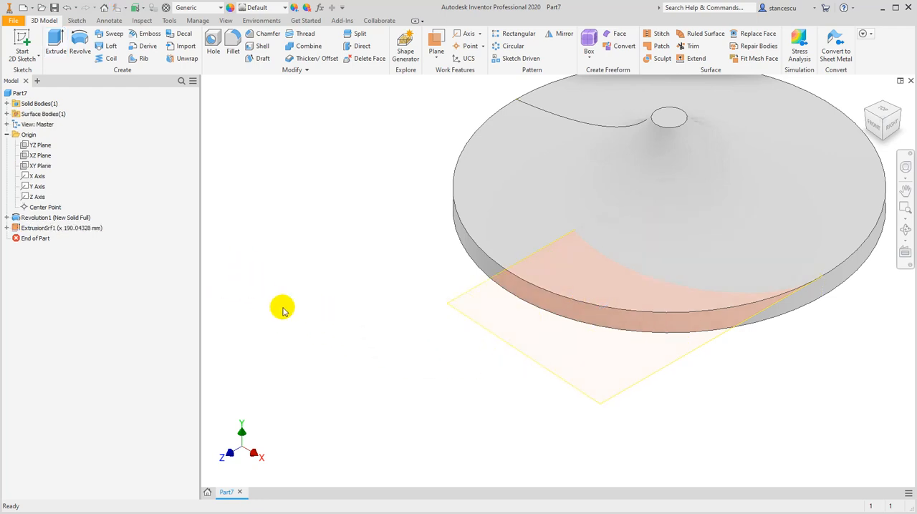
Create a 3D sketch with an intersection curve between the revolved solid's curved top face and the extruded surface, and finish the sketch
middle_click_drag(714, 365, 684, 418)
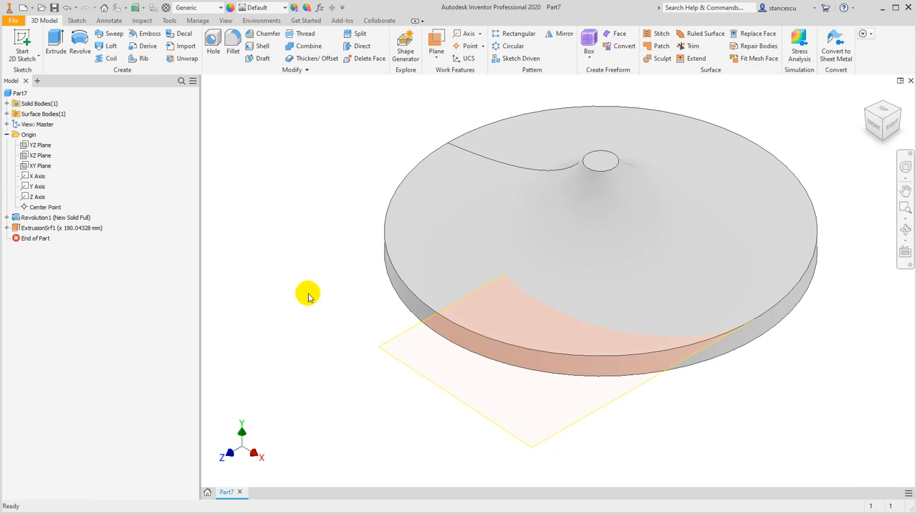
middle_click_drag(308, 298, 291, 317)
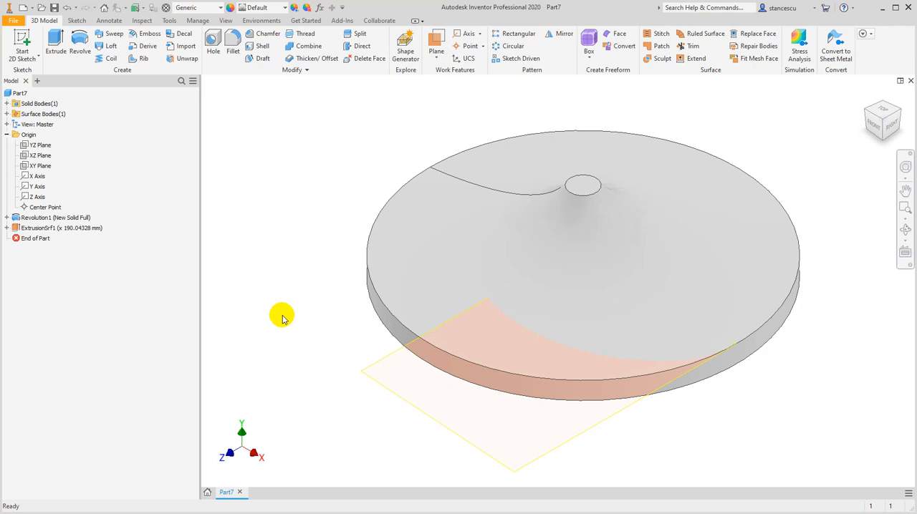
scroll(282, 318, "down", 3)
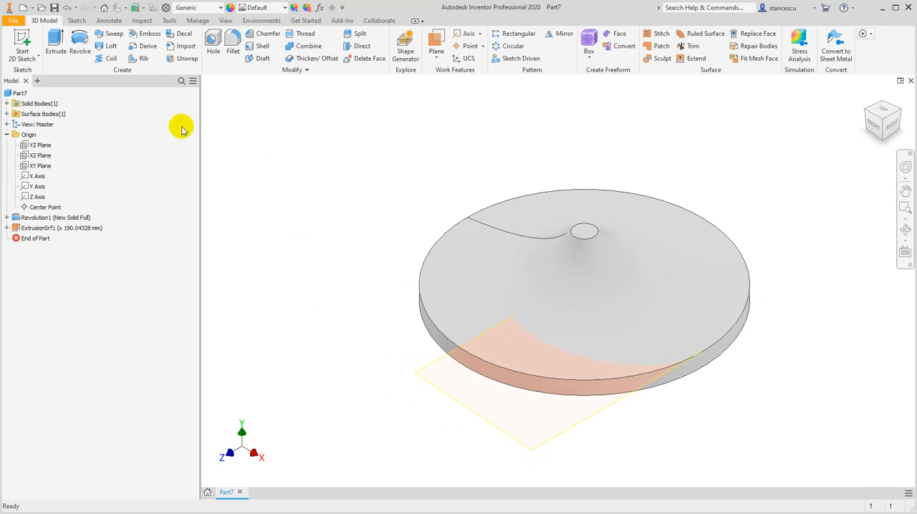
left_click(20, 93)
left_click(37, 60)
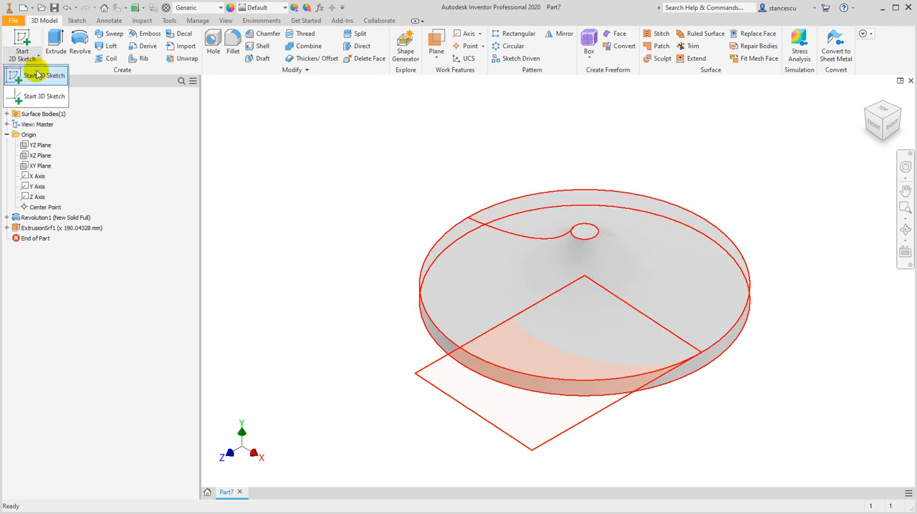
left_click(44, 98)
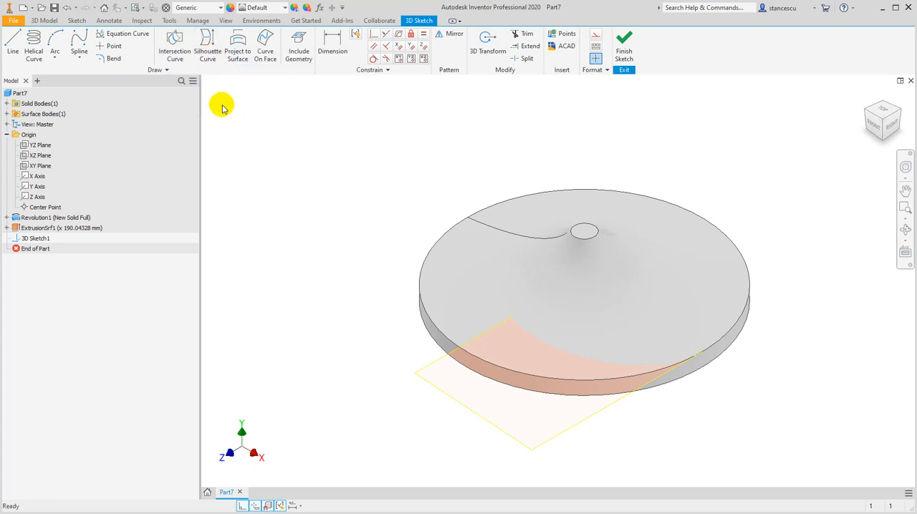
left_click(174, 46)
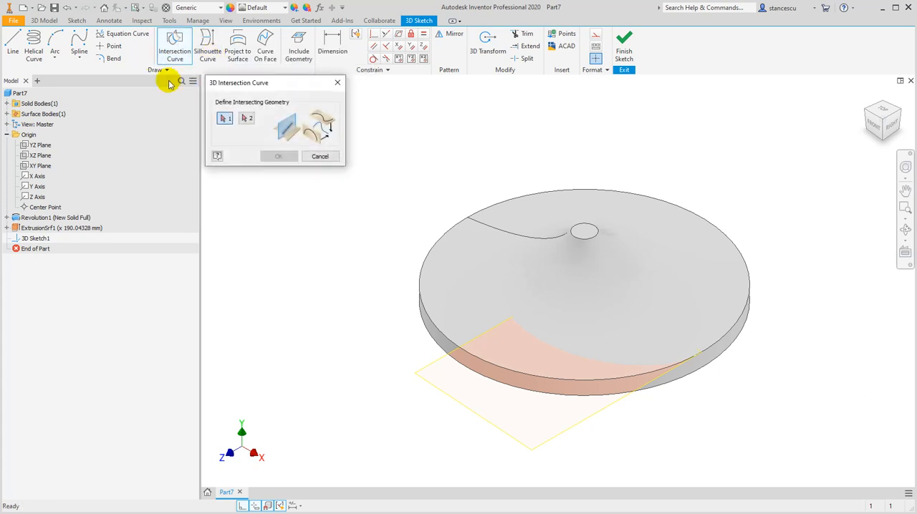
left_click(451, 248)
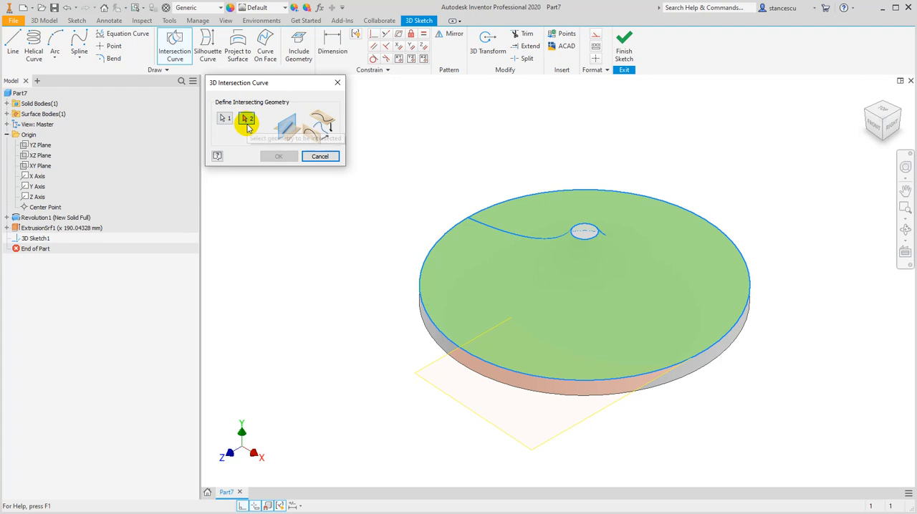
left_click(452, 387)
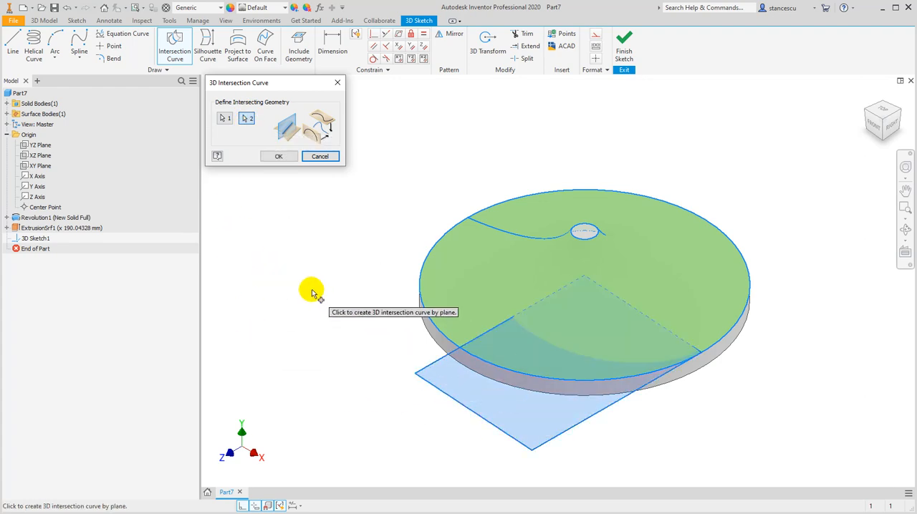
left_click(280, 156)
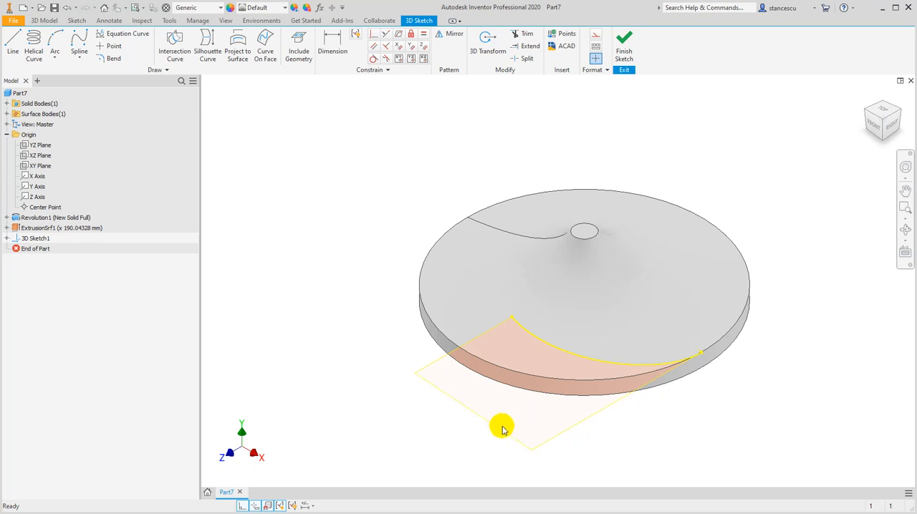
left_click(624, 52)
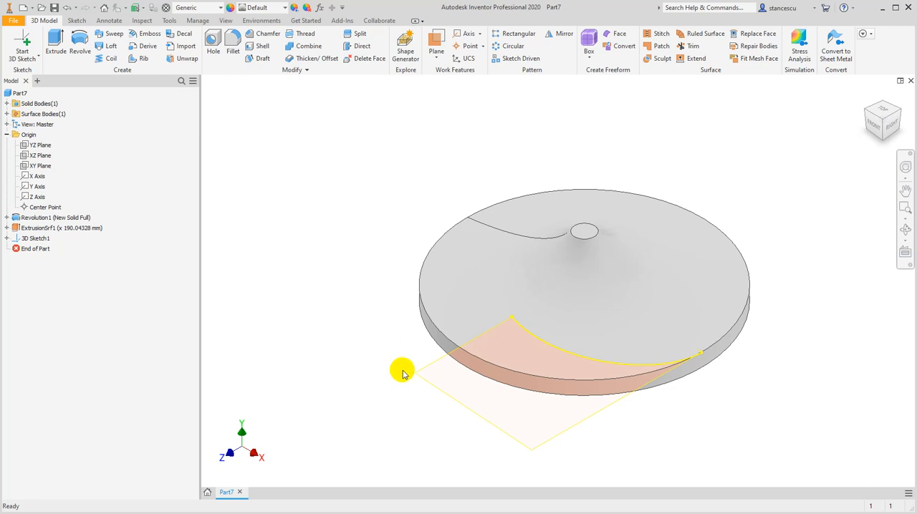
Hide the extruded surface, leaving the 3D sketch curve shown on the solid
right_click(434, 384)
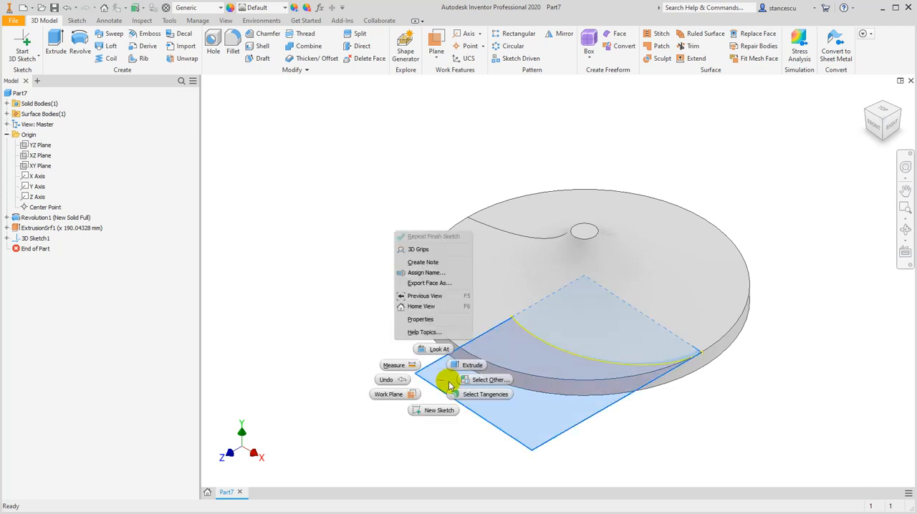
left_click(438, 380)
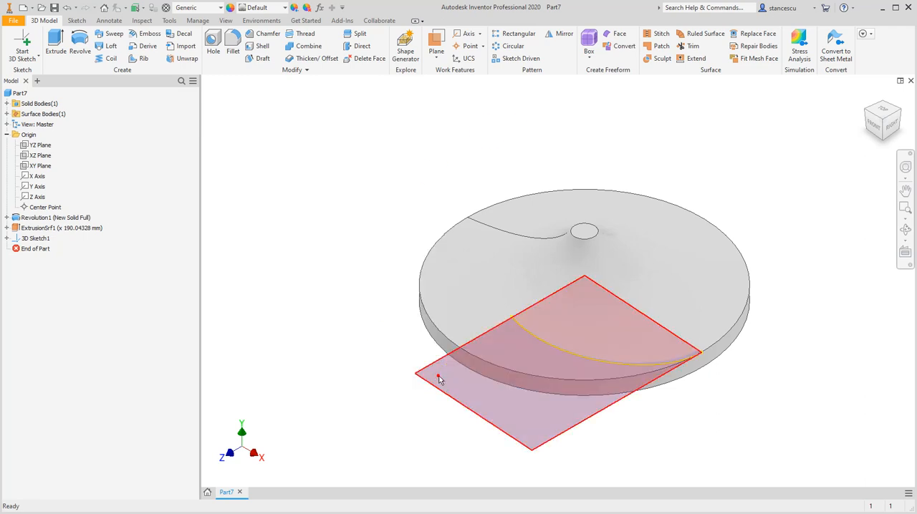
right_click(19, 227)
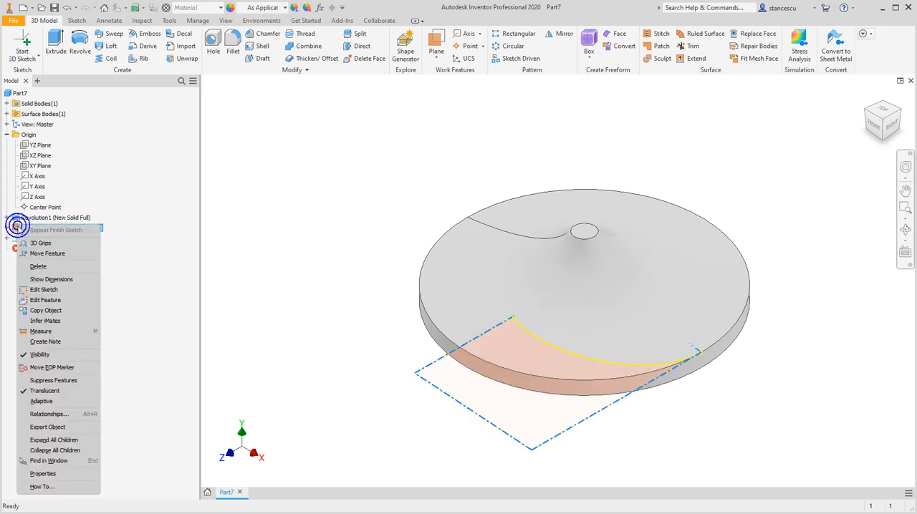
left_click(54, 359)
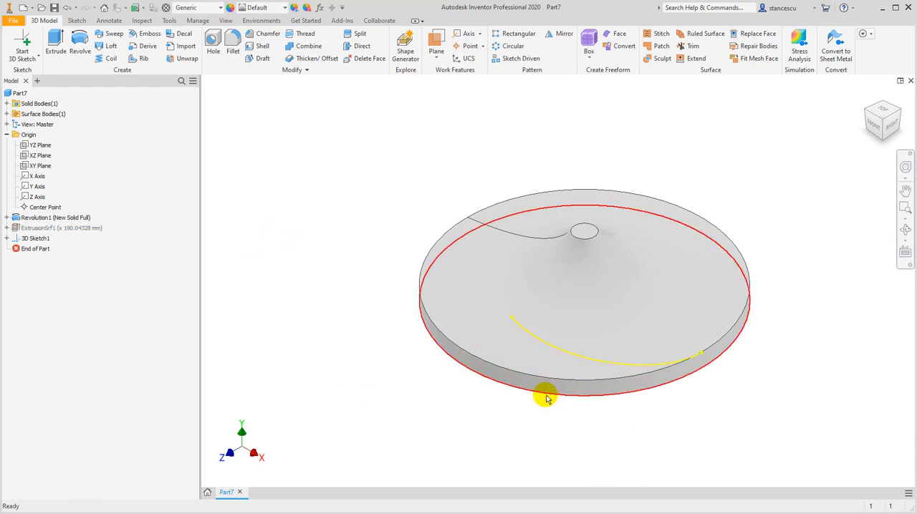
Create a work plane normal to the 3D intersection curve at its endpoint on the solid's outer rim
scroll(687, 397, "up", 3)
middle_click_drag(680, 389, 726, 417)
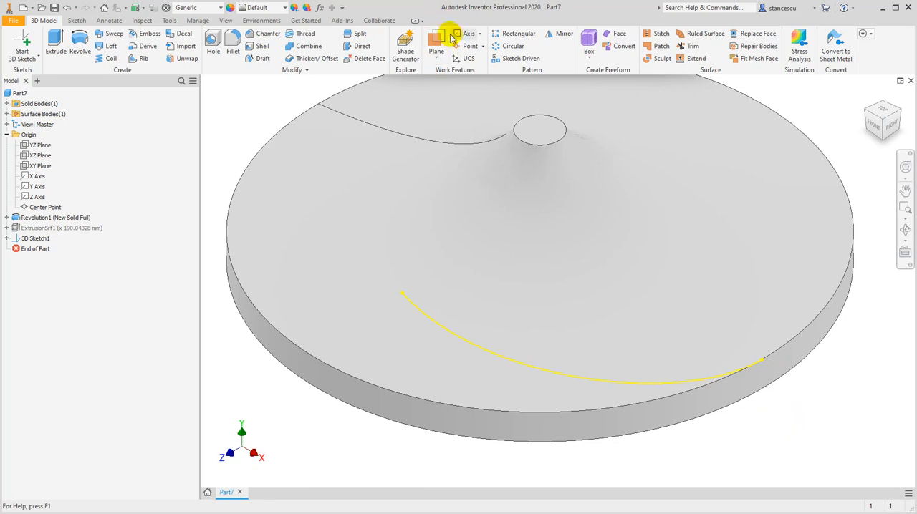
left_click(437, 42)
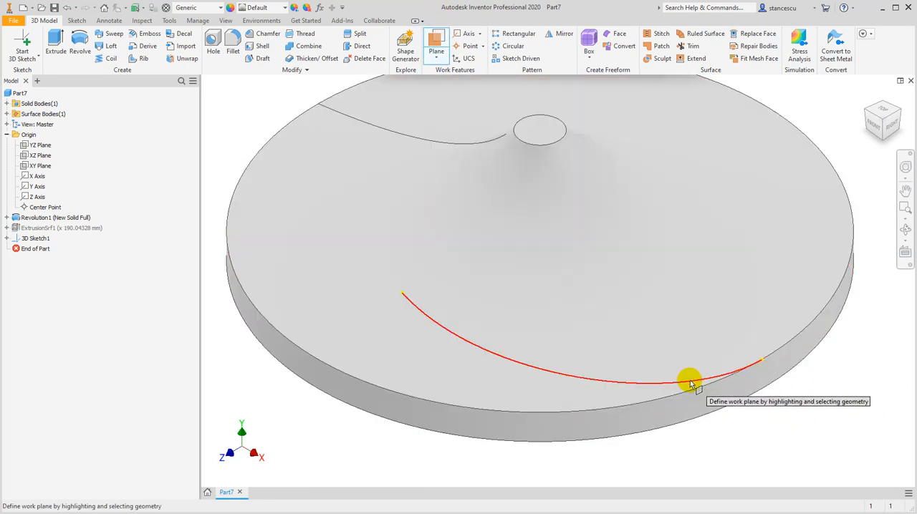
left_click(692, 383)
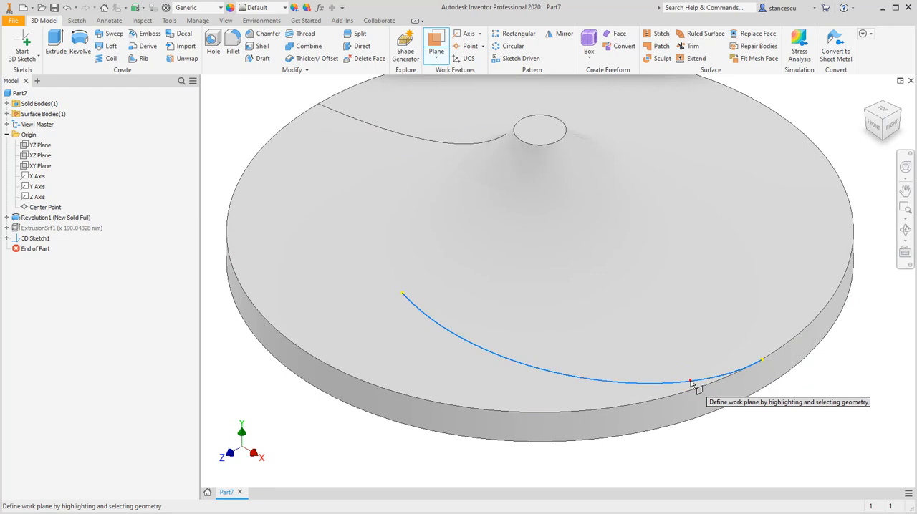
left_click(763, 364)
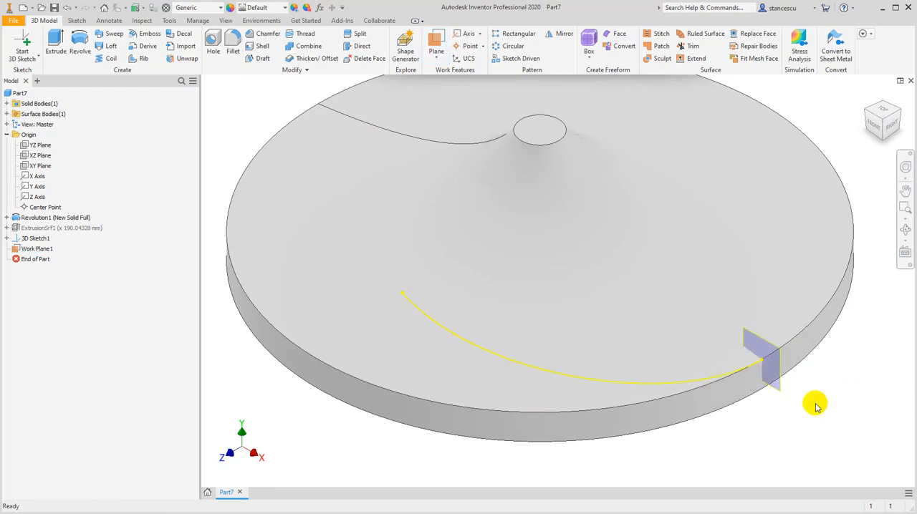
Start a 2D sketch on the new work plane, slice the graphics, and project the 3D curve's endpoint at the rim
left_click(780, 388)
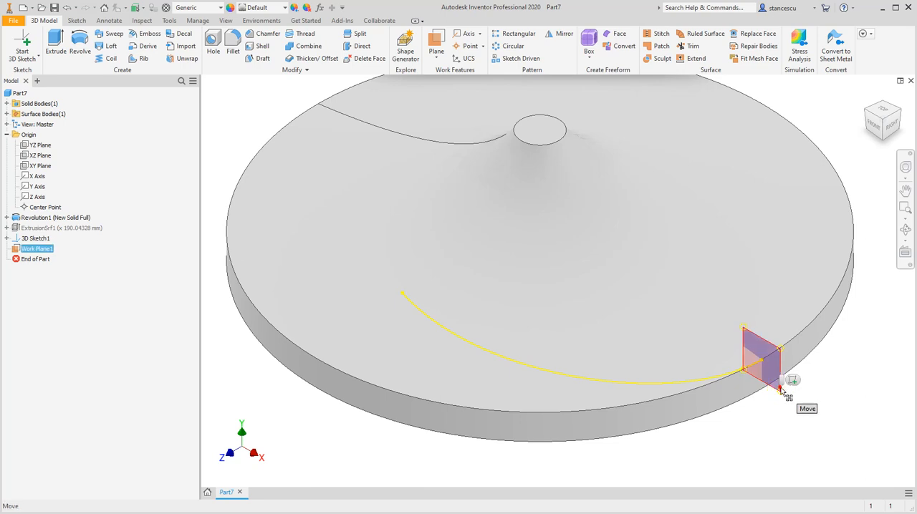
left_click(795, 380)
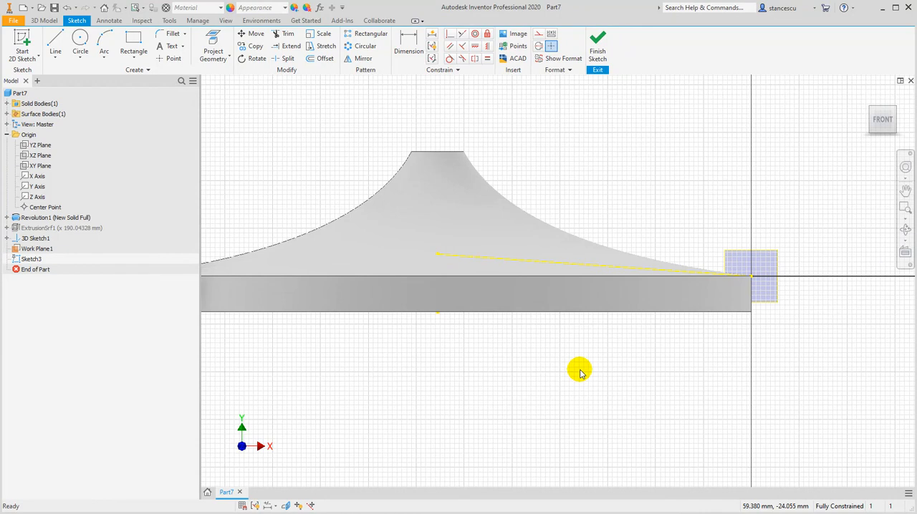
key("F7")
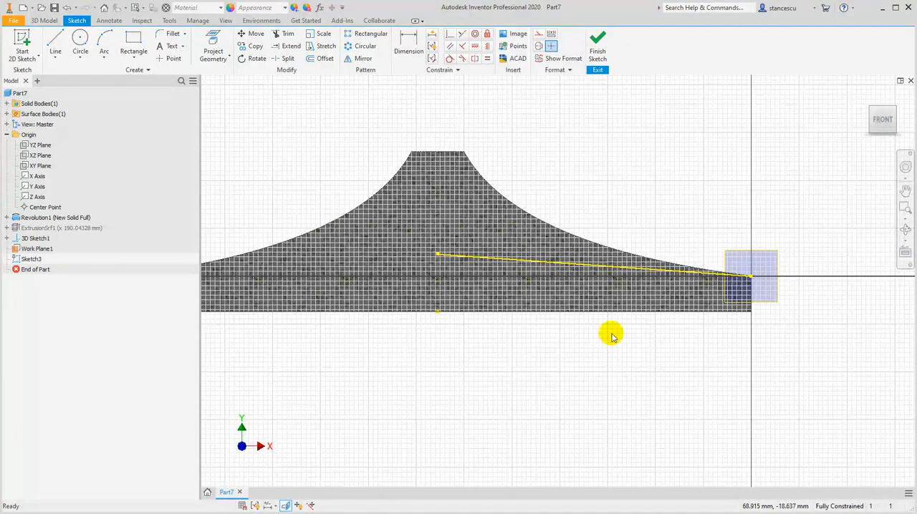
scroll(711, 185, "down", 3)
middle_click_drag(711, 185, 666, 152)
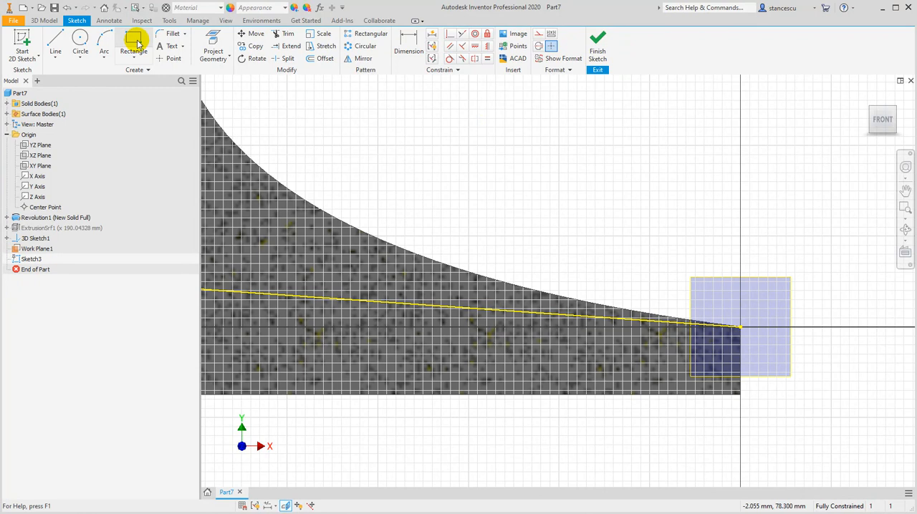
left_click(213, 48)
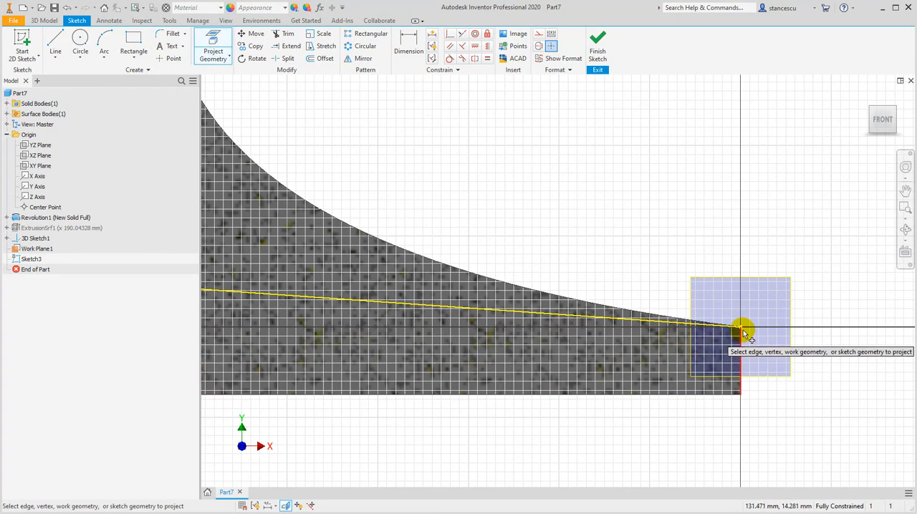
left_click(740, 328)
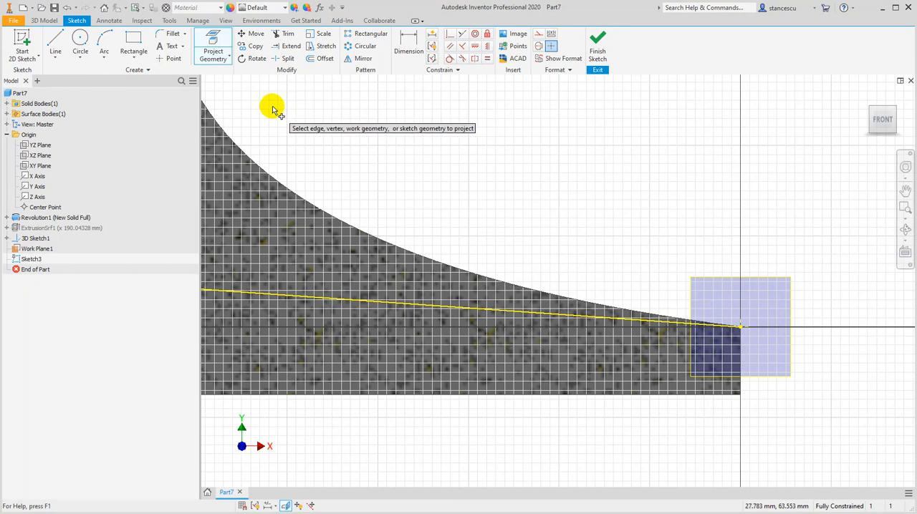
Draw a rectangle 6 mm wide and 33 mm high, extending inward and upward from the projected endpoint, and finish the sketch
left_click(134, 43)
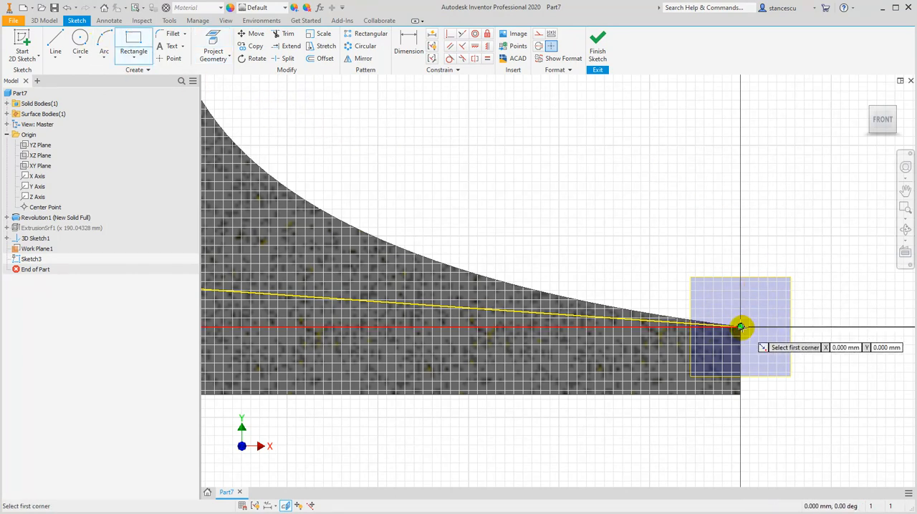
left_click(741, 327)
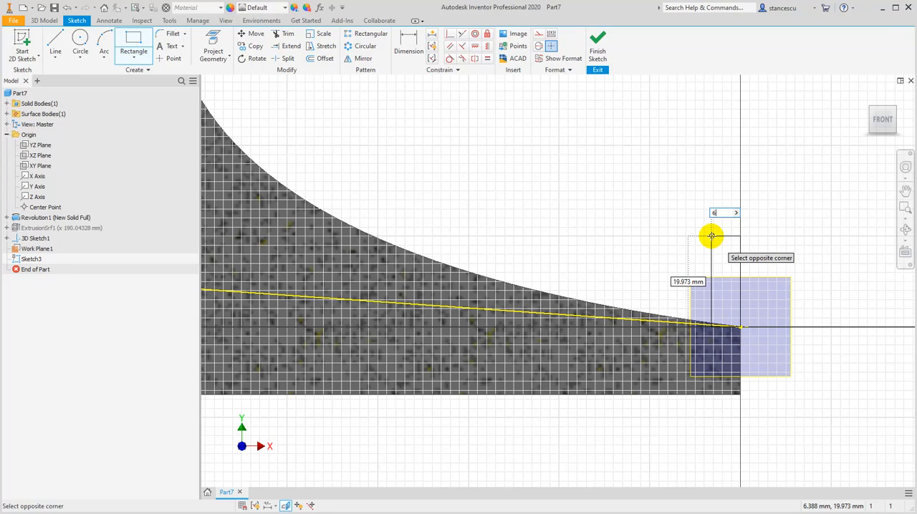
key("Tab")
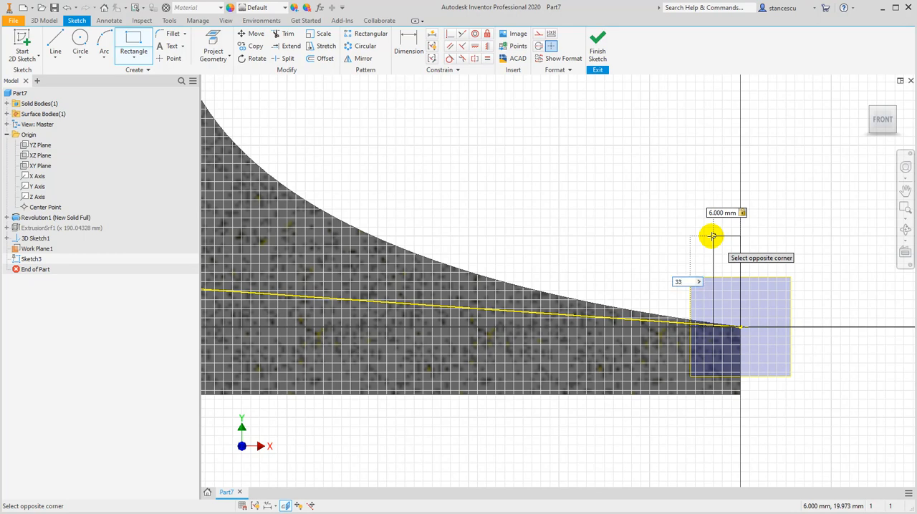
key("Return")
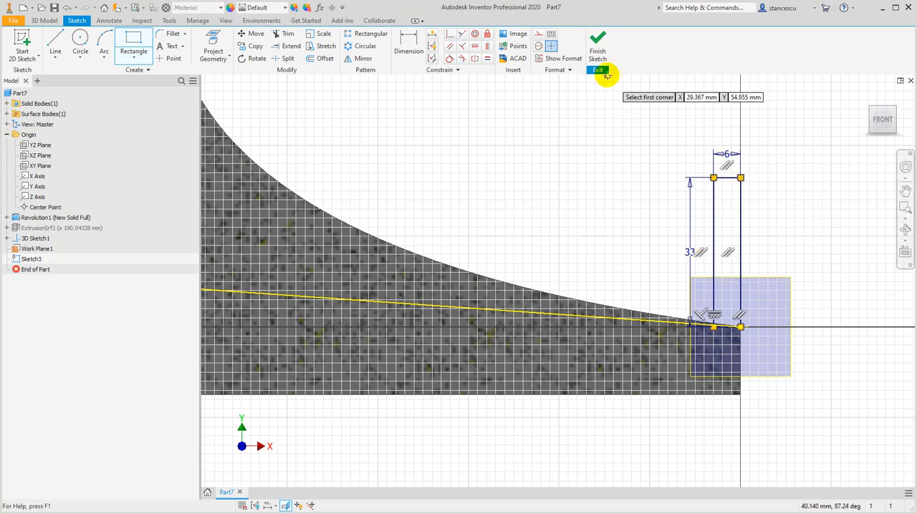
left_click(598, 44)
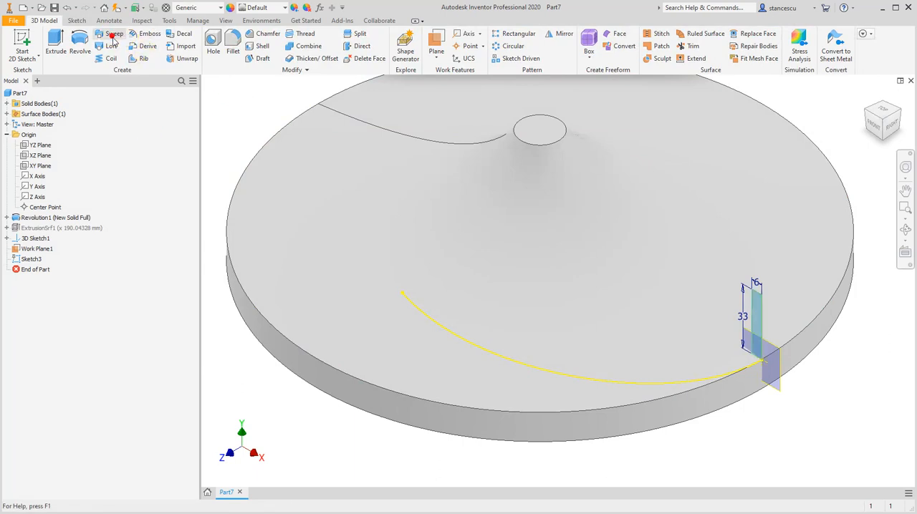
Sweep the 6 by 33 mm rectangle along the 3D intersection curve, joining it to the solid as a curved blade
left_click(113, 36)
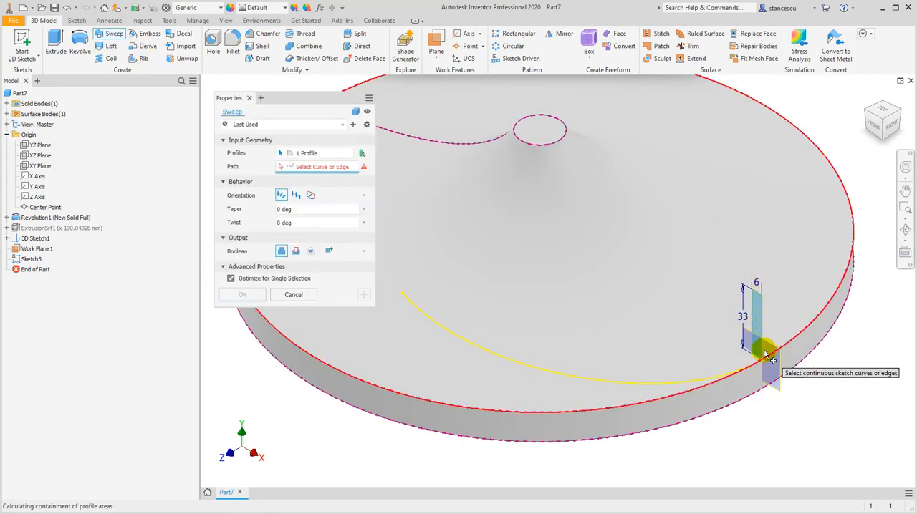
left_click(593, 384)
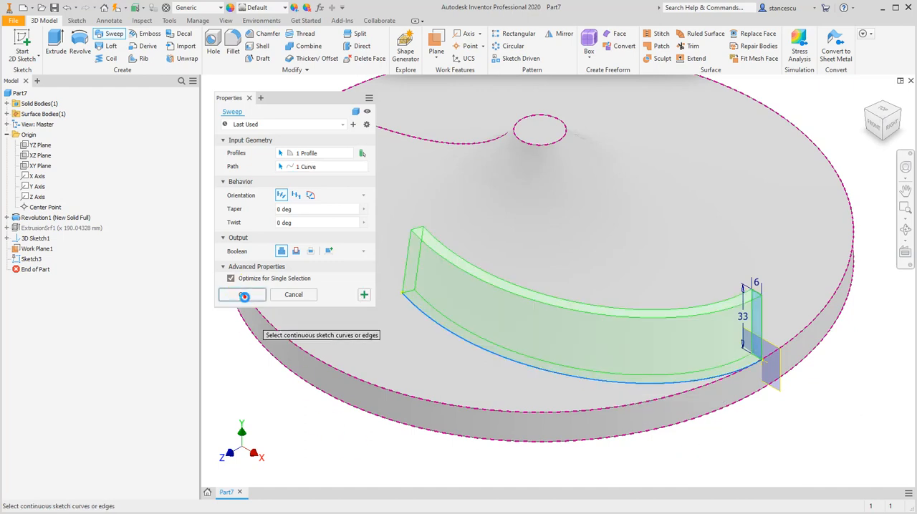
left_click(244, 295)
Hide the work plane at the outer end of the swept blade
middle_click_drag(256, 402, 221, 397, "shift")
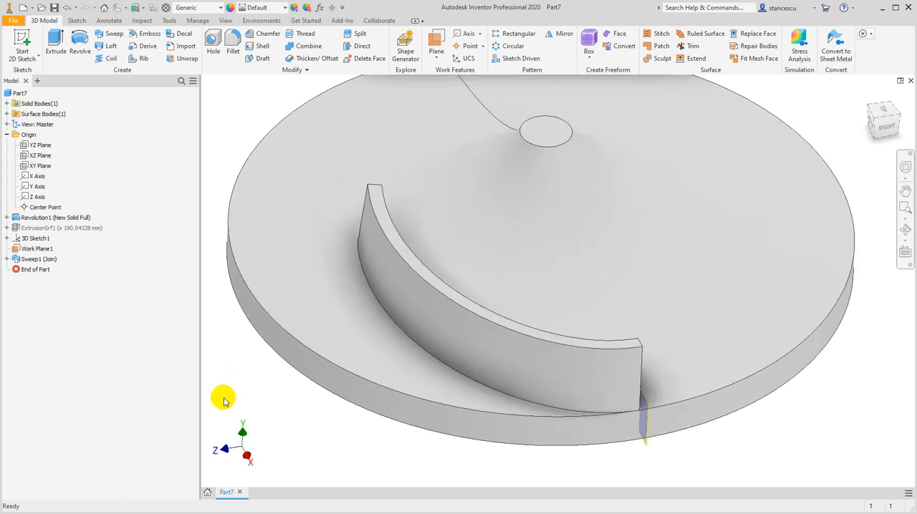
middle_click_drag(276, 411, 323, 408, "shift")
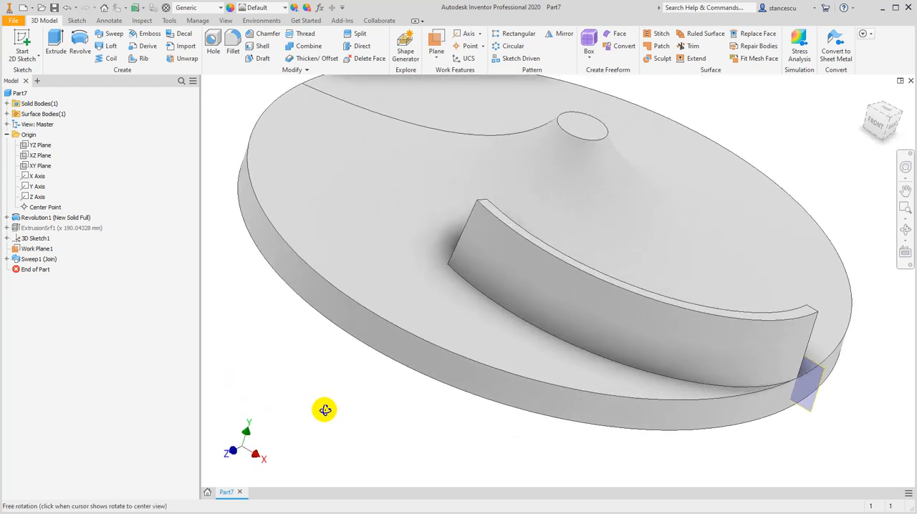
right_click(814, 410)
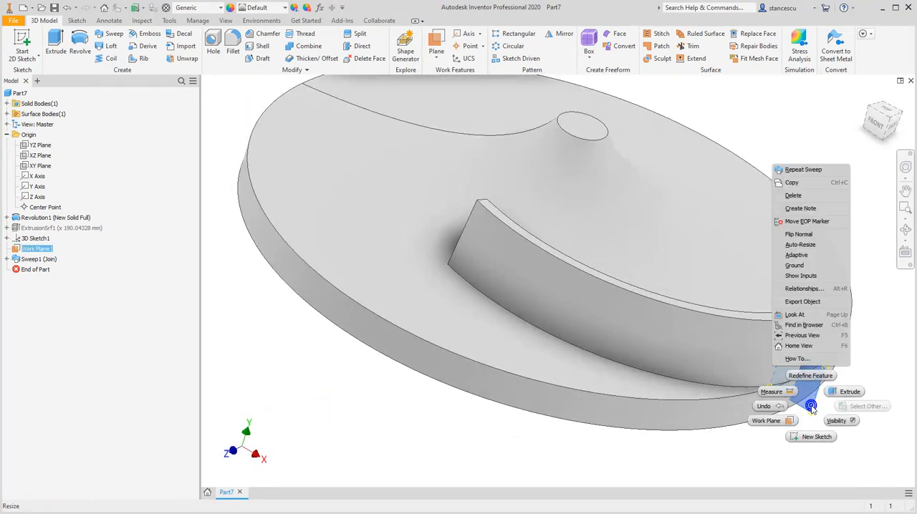
left_click(838, 421)
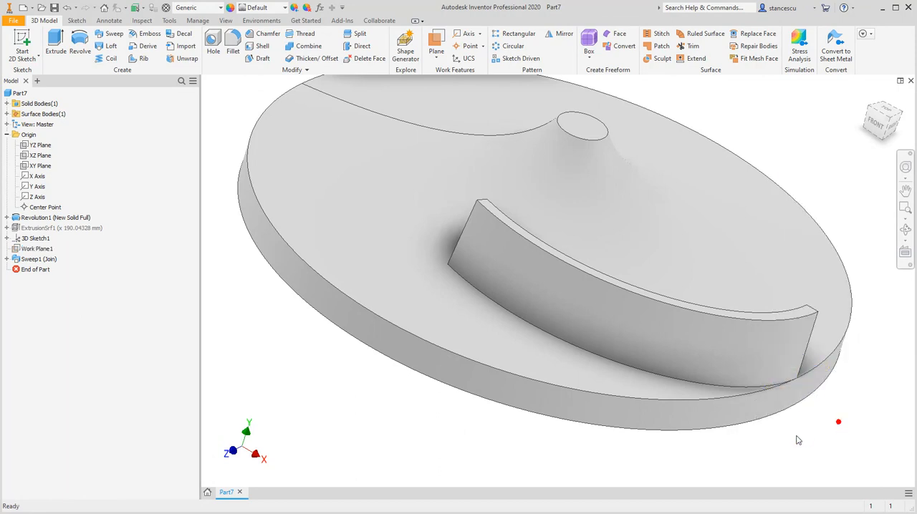
Fillet the two long top edges of the swept blade with a 2 mm radius
middle_click_drag(762, 437, 741, 446, "shift")
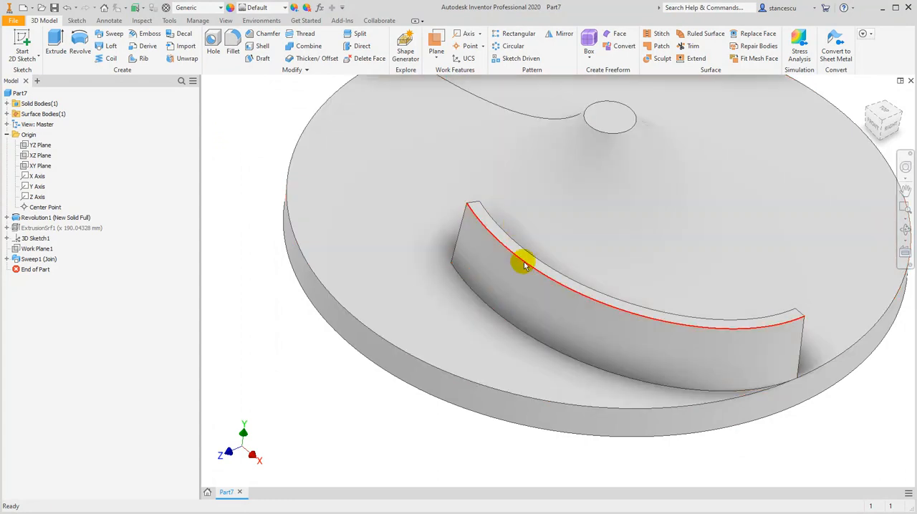
left_click(537, 258)
left_click(539, 257)
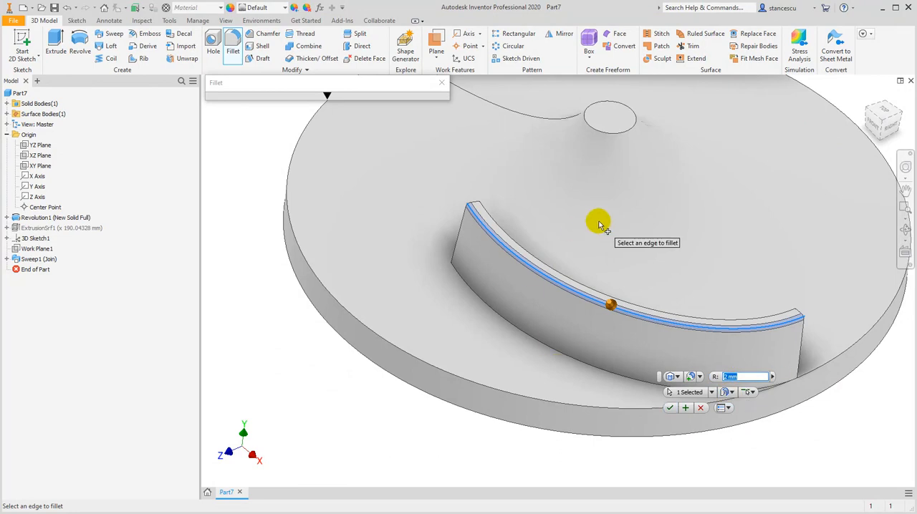
left_click(587, 289)
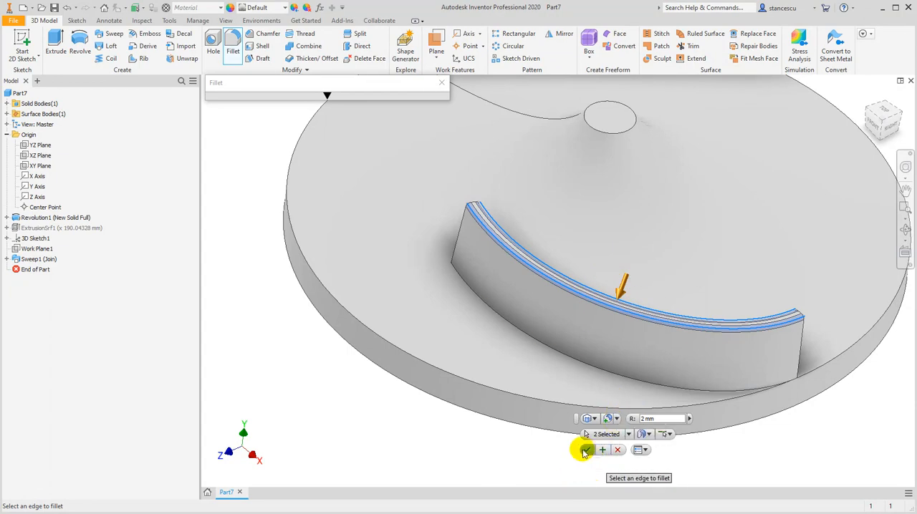
left_click(586, 451)
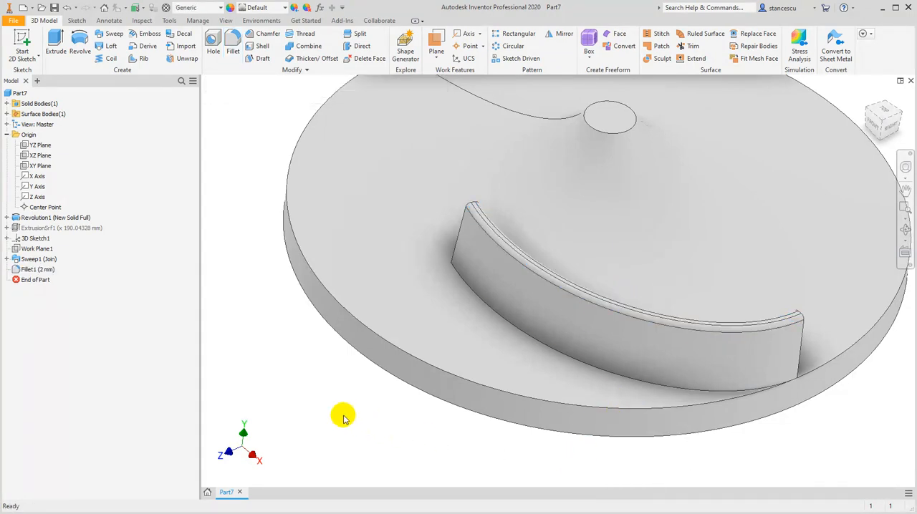
Circular-pattern the swept blade and its fillet around the disc's central axis, with 7 occurrences over 360 degrees
middle_click_drag(343, 415, 291, 389, "shift")
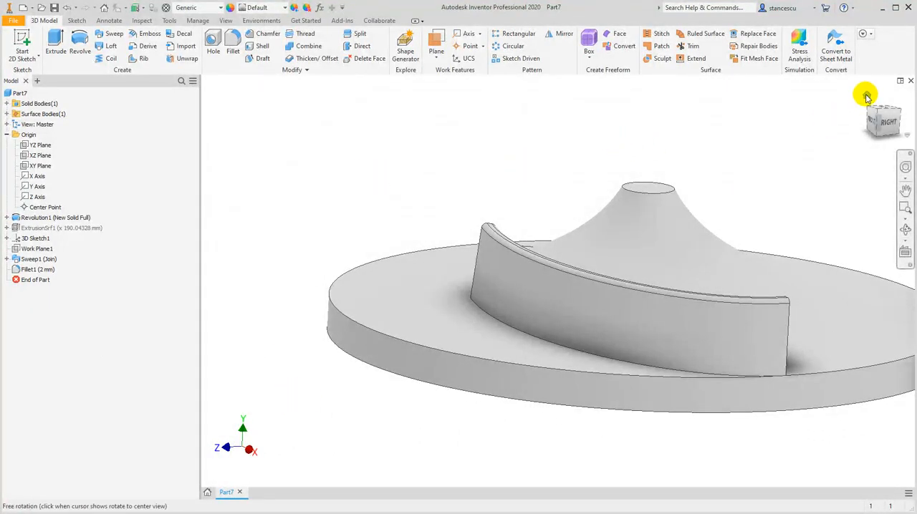
left_click(867, 96)
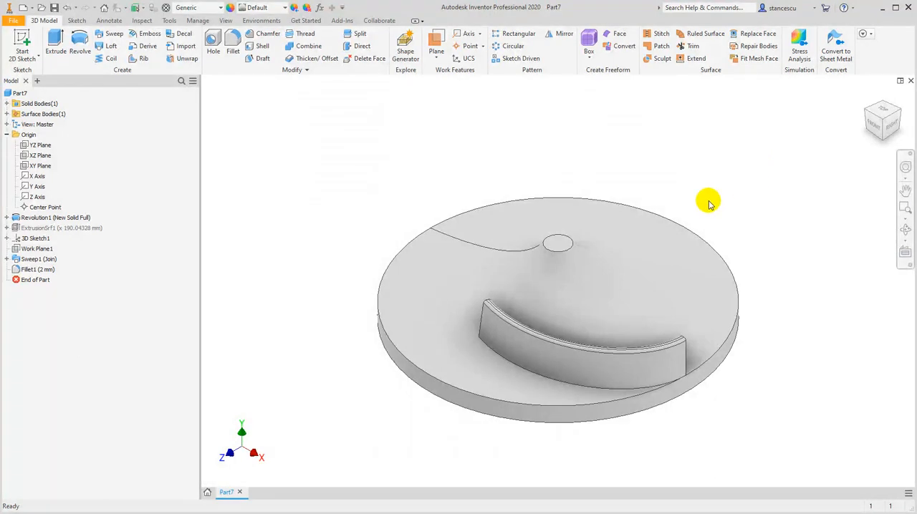
scroll(634, 263, "down", 3)
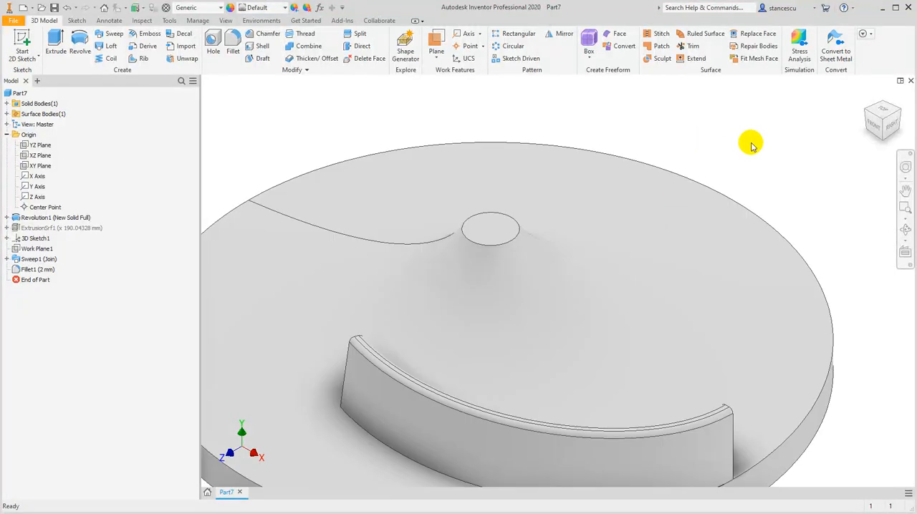
key("Home")
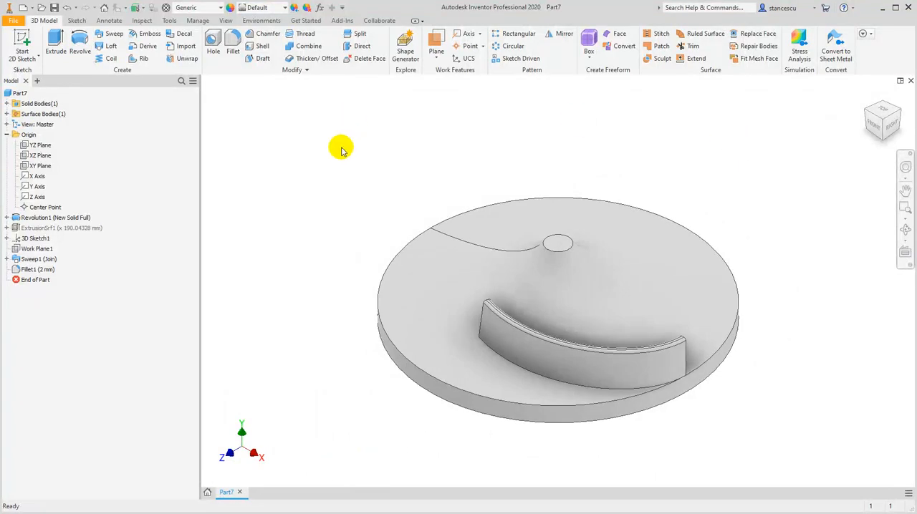
mouse_move(860, 104)
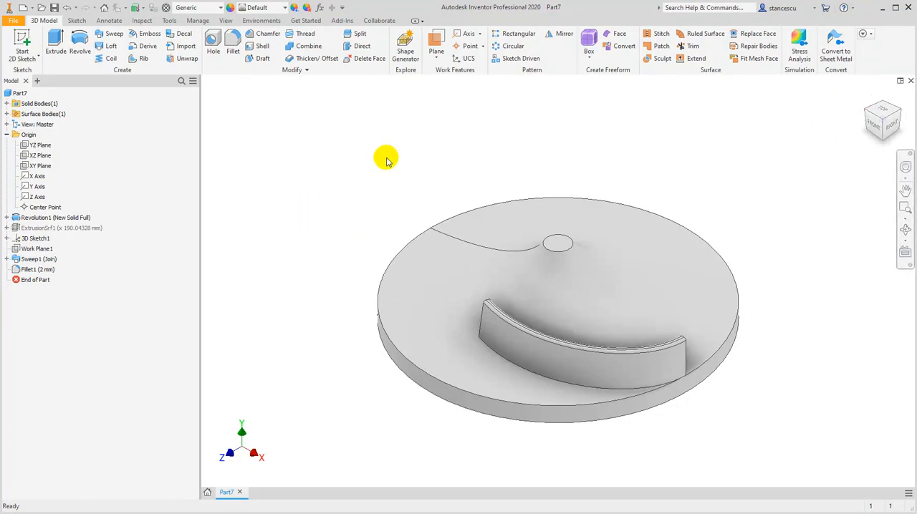
left_click(510, 46)
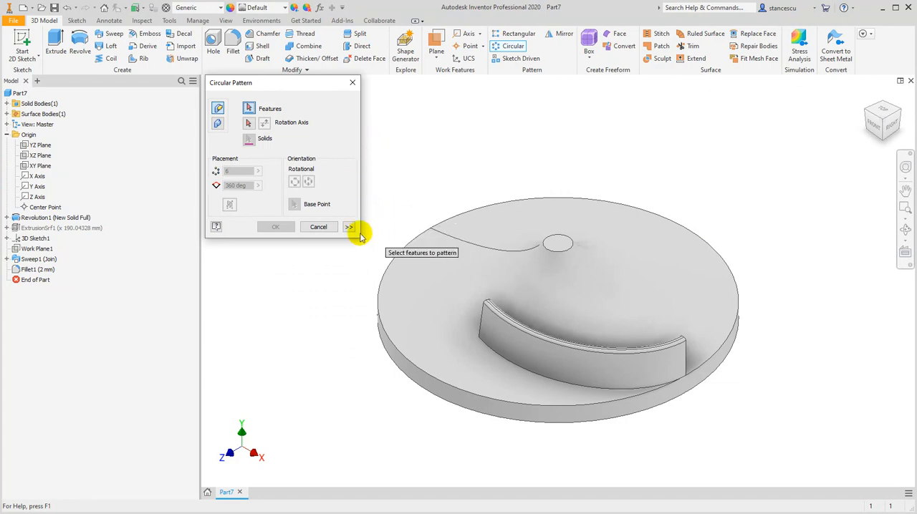
left_click(25, 263)
left_click(28, 270)
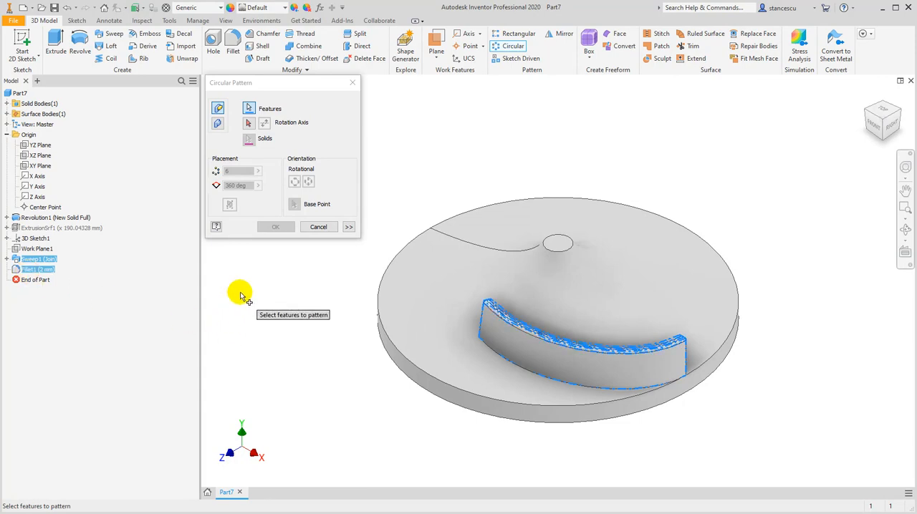
left_click(249, 126)
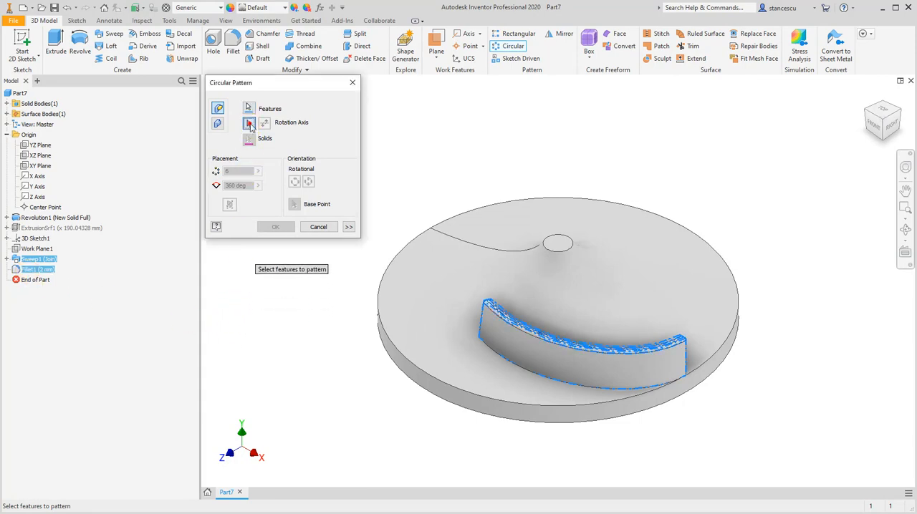
left_click(402, 362)
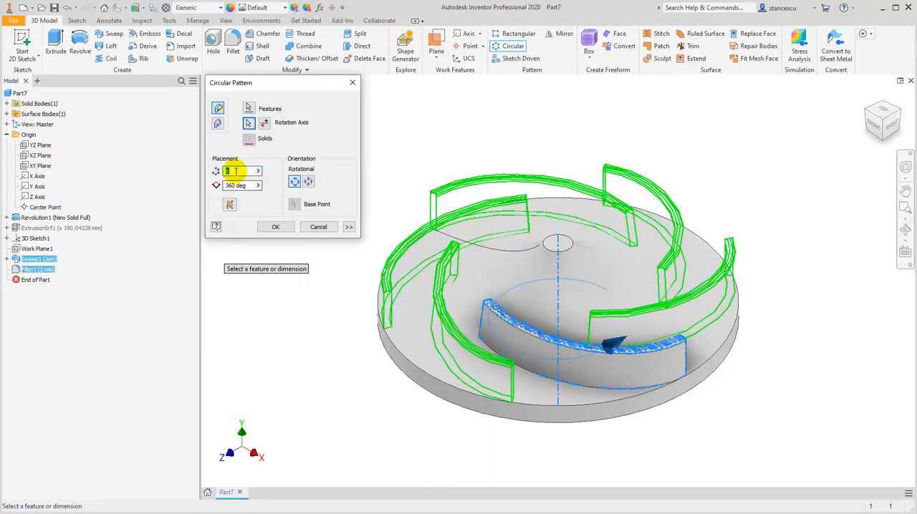
type("7")
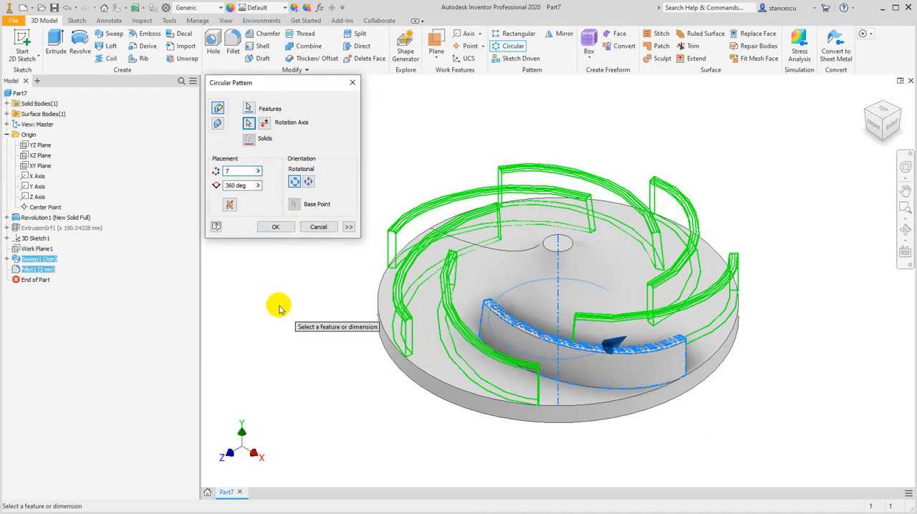
left_click(278, 227)
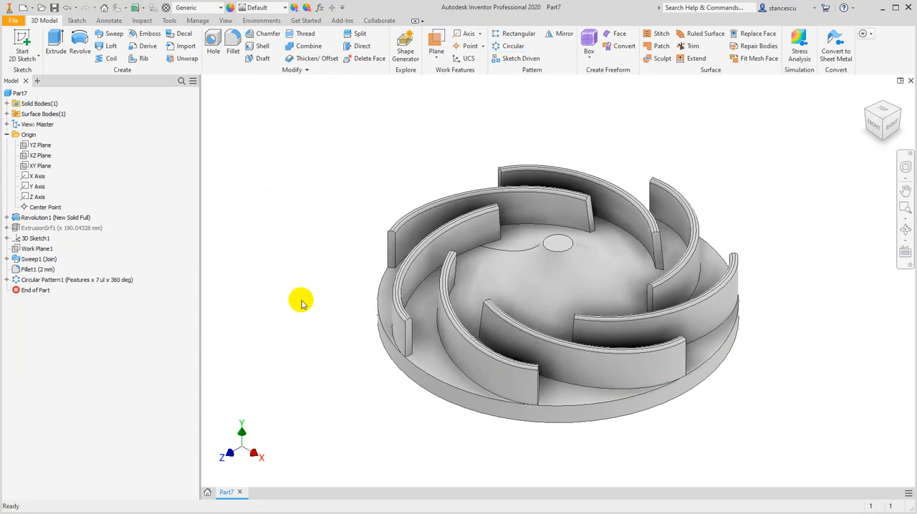
scroll(352, 278, "down", 3)
mouse_move(424, 303)
middle_mouse_down("shift")
mouse_move(429, 276)
mouse_move(371, 284)
mouse_move(406, 279)
mouse_move(438, 291)
middle_mouse_up("shift")
middle_click_drag(244, 208, 107, 188)
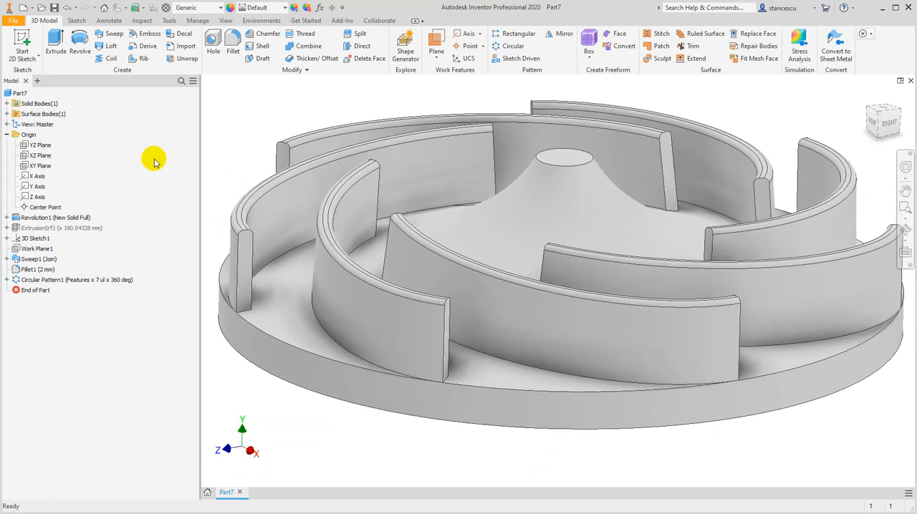
mouse_move(224, 127)
middle_mouse_down()
mouse_move(229, 112)
mouse_move(217, 117)
middle_mouse_up()
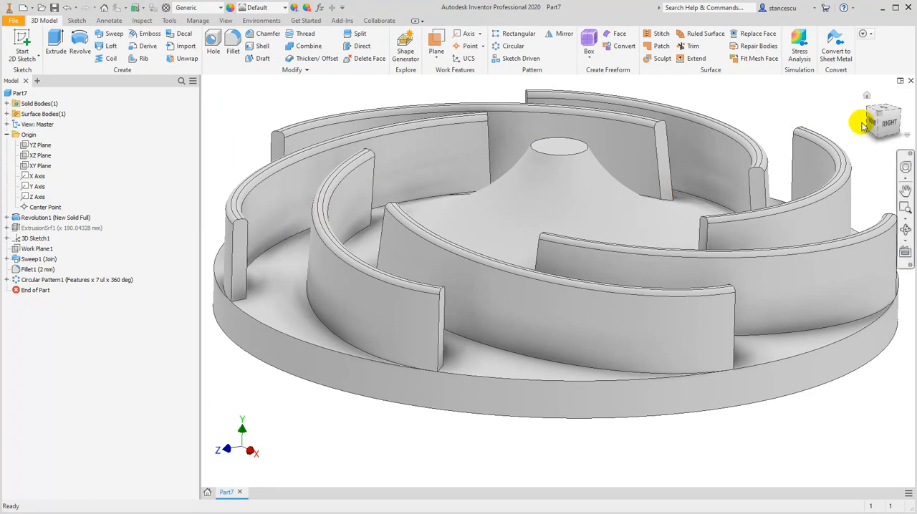
left_click(868, 94)
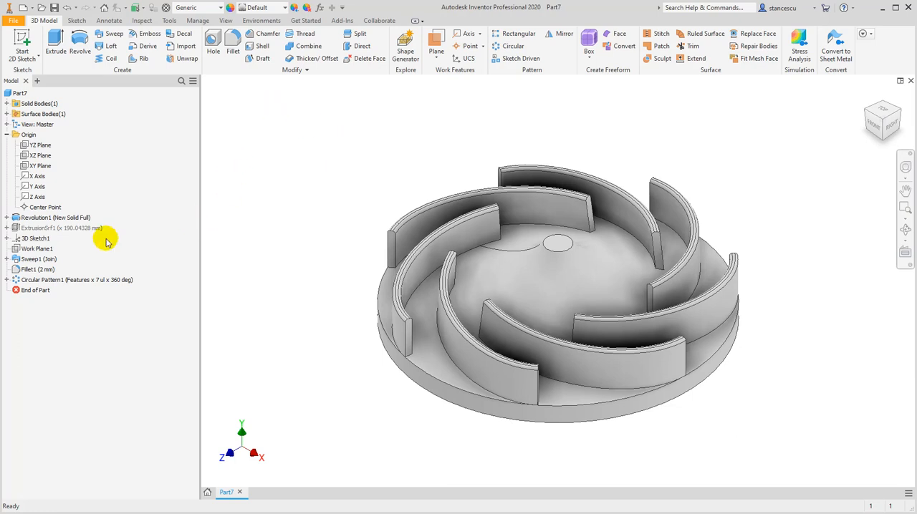
Edit the extruded surface's sketch with sliced graphics, move the curve's inner endpoint slightly down along the vertical axis, and finish the sketch
left_click(6, 228)
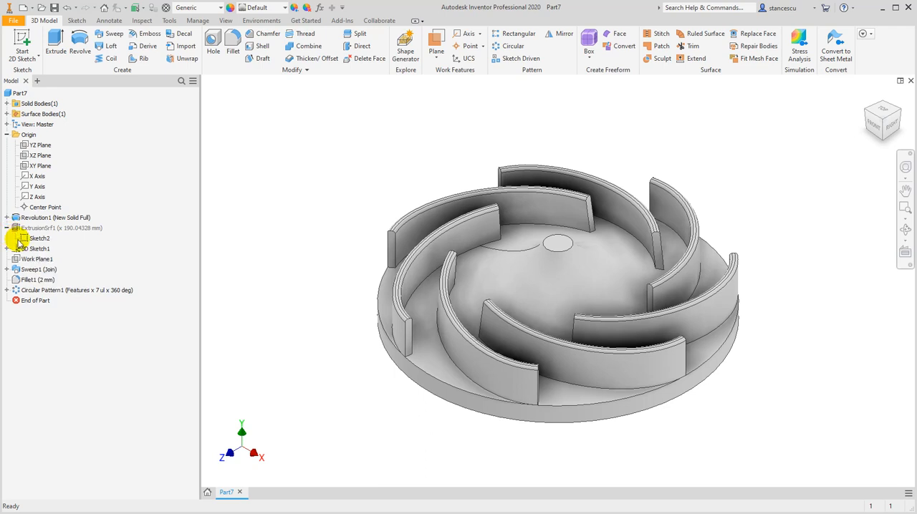
double_click(39, 238)
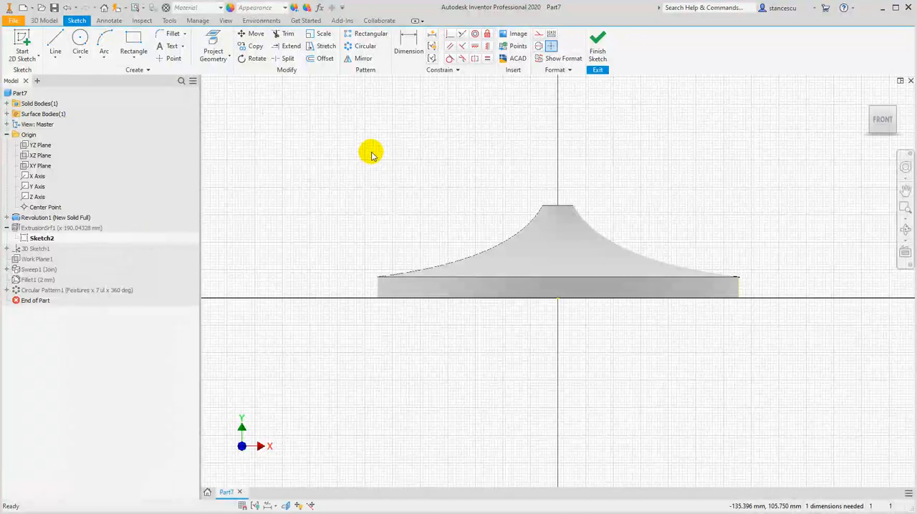
key("F7")
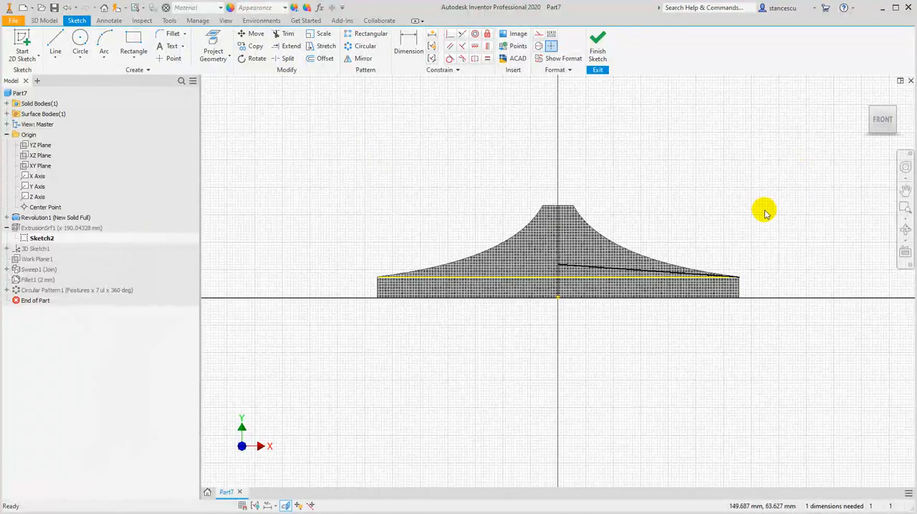
scroll(735, 217, "down", 3)
scroll(444, 287, "down", 2)
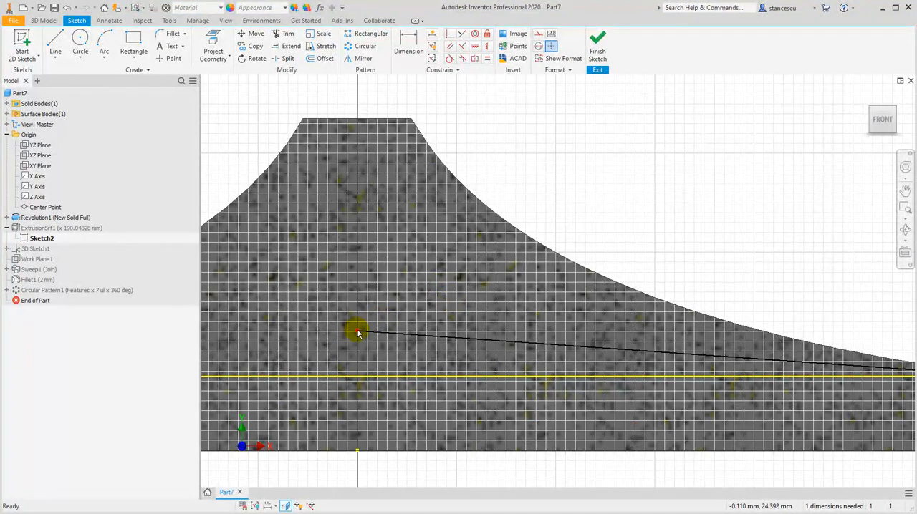
left_click_drag(358, 334, 355, 343)
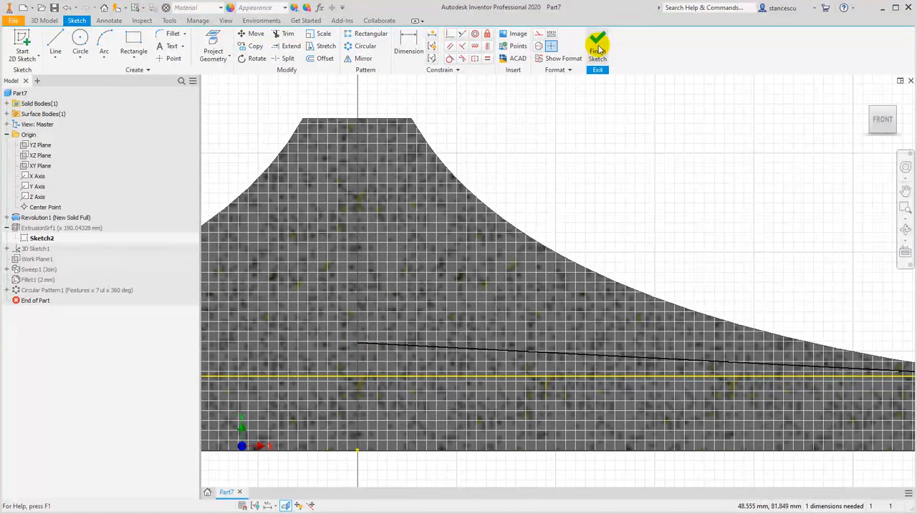
left_click(599, 47)
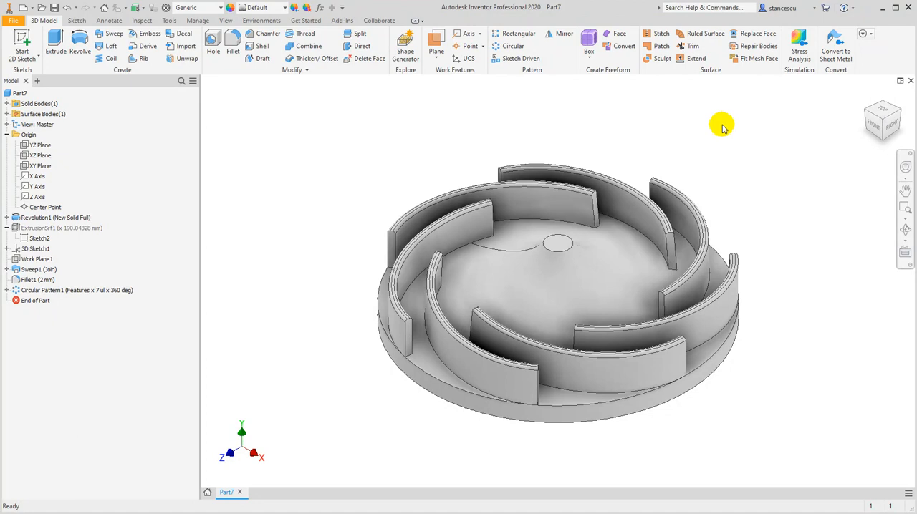
Assign the Aluminum 6061-AHC material to the part and give it the Aluminum - Polished appearance
left_click(390, 160)
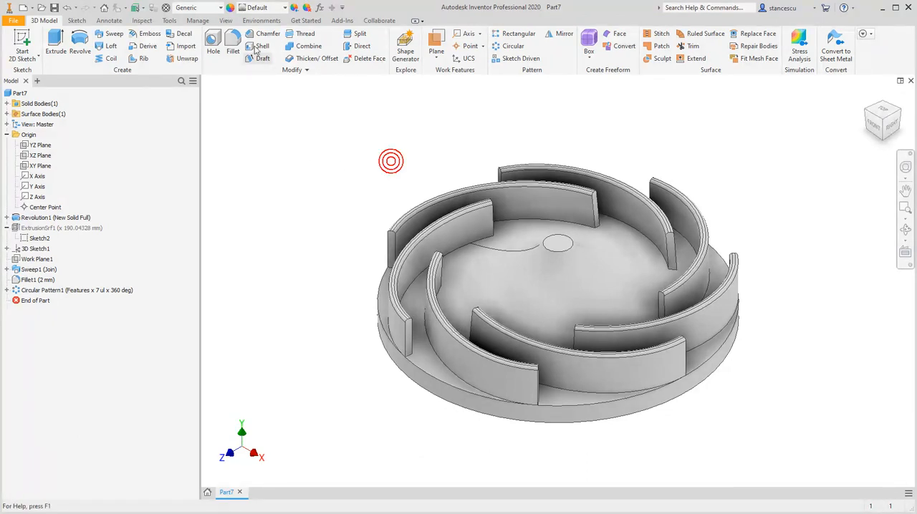
left_click(212, 8)
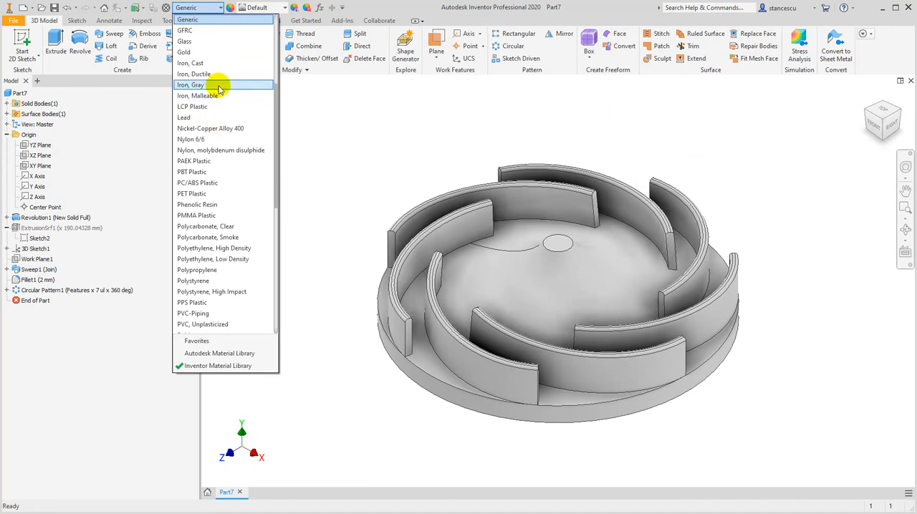
scroll(226, 199, "down", 2)
scroll(228, 194, "up", 7)
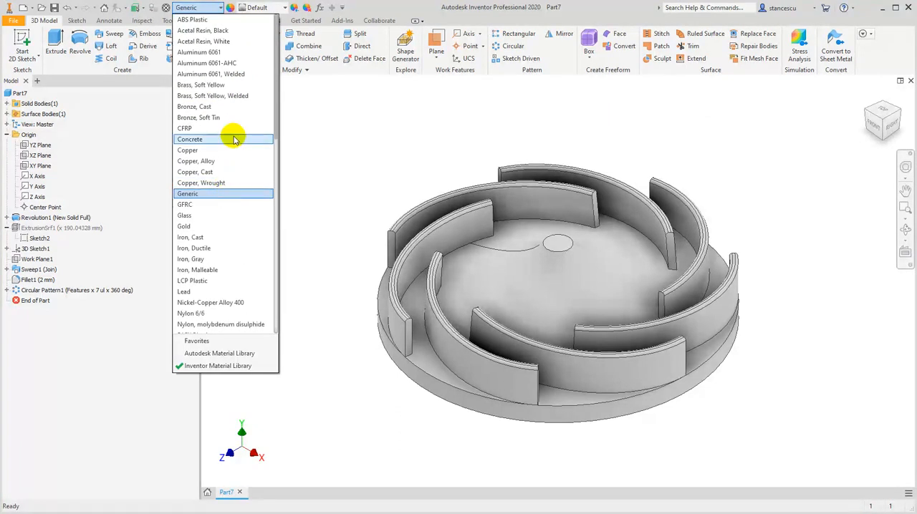
left_click(221, 63)
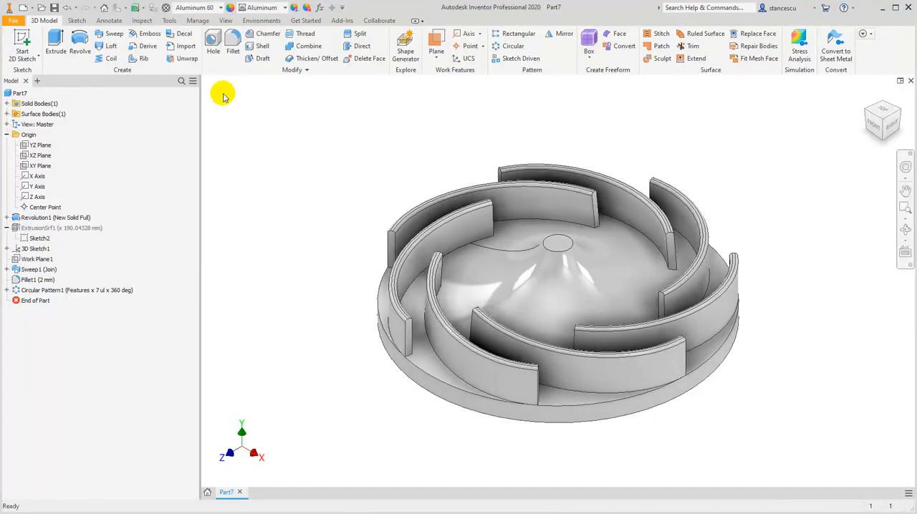
left_click(274, 10)
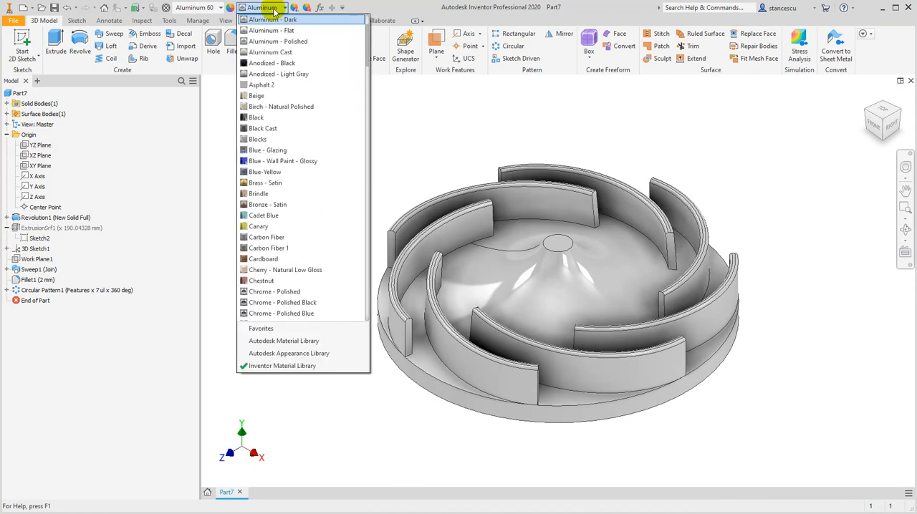
left_click(279, 43)
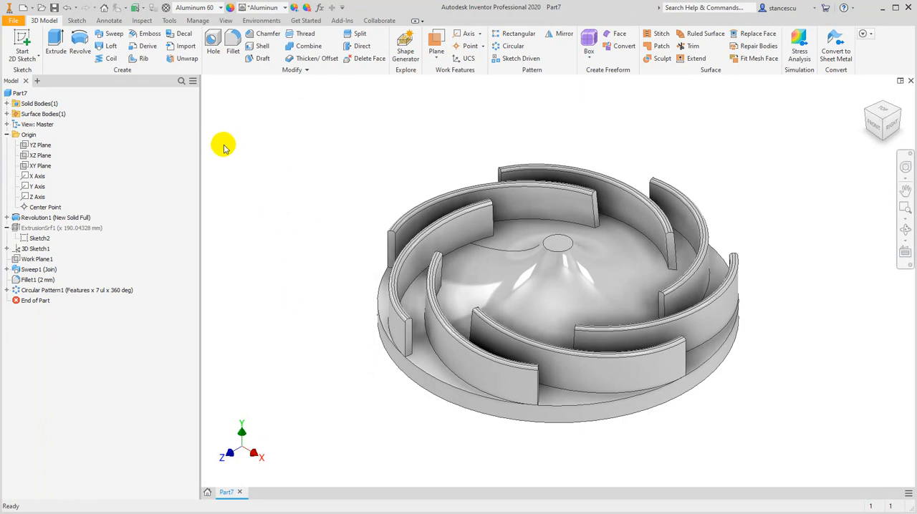
left_click(21, 95)
right_click(21, 95)
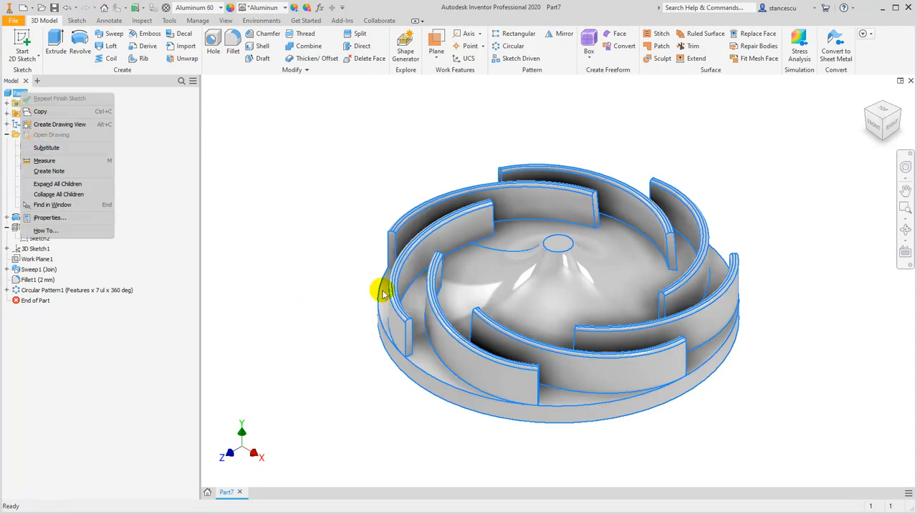
left_click(321, 274)
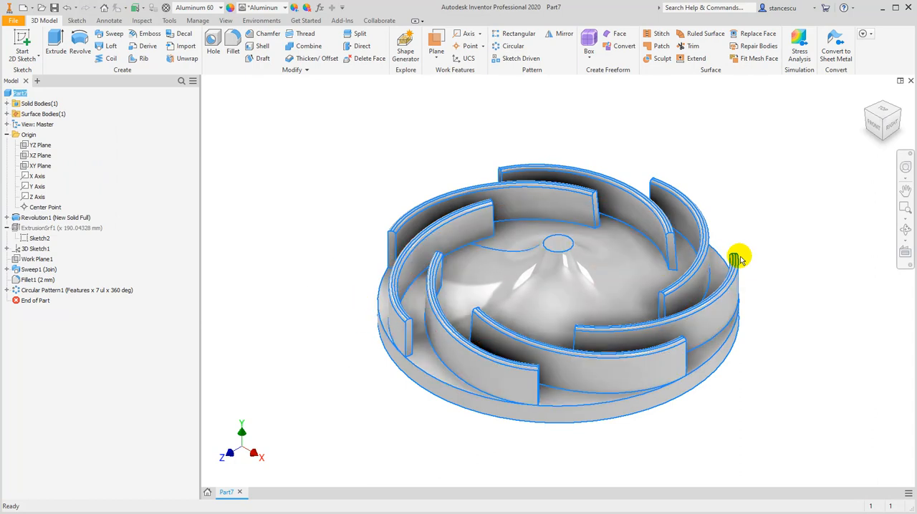
left_click(764, 266)
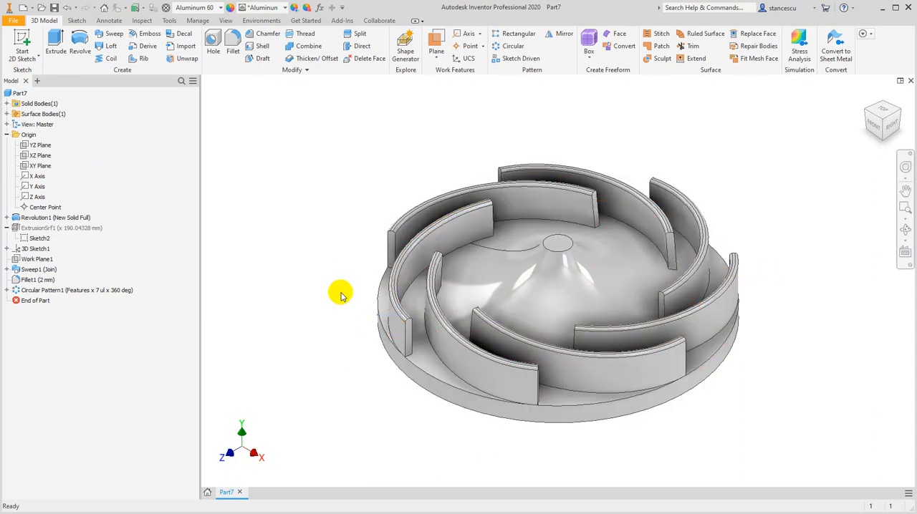
Calculate the part's mass, area and volume in the physical section of its iProperties, and close the dialog
right_click(18, 95)
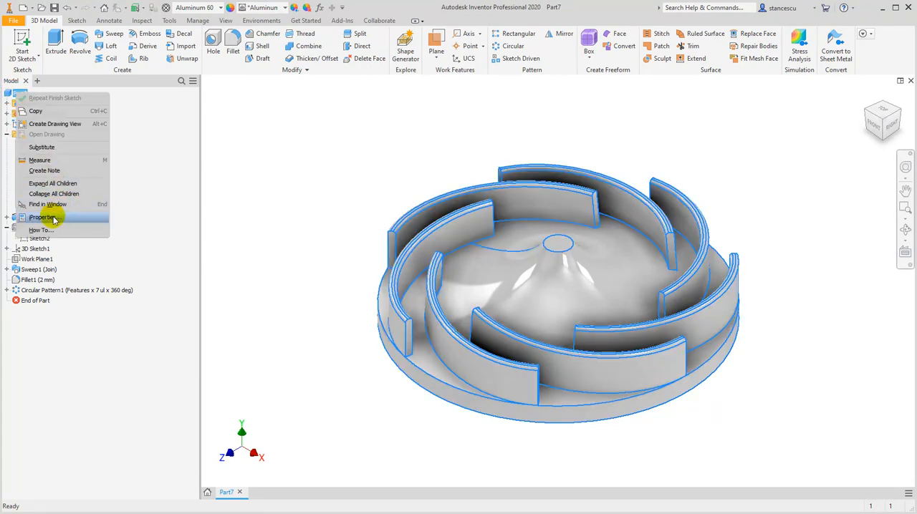
left_click(53, 211)
left_click(475, 123)
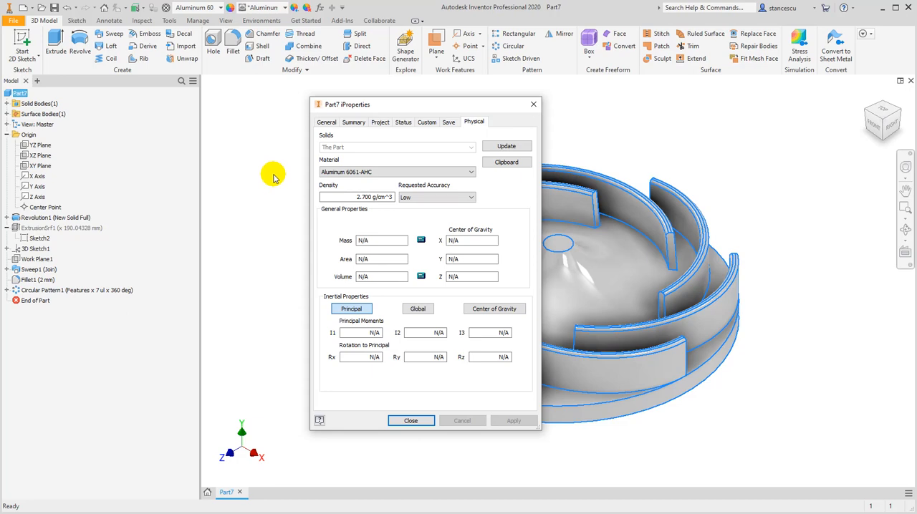
left_click(510, 147)
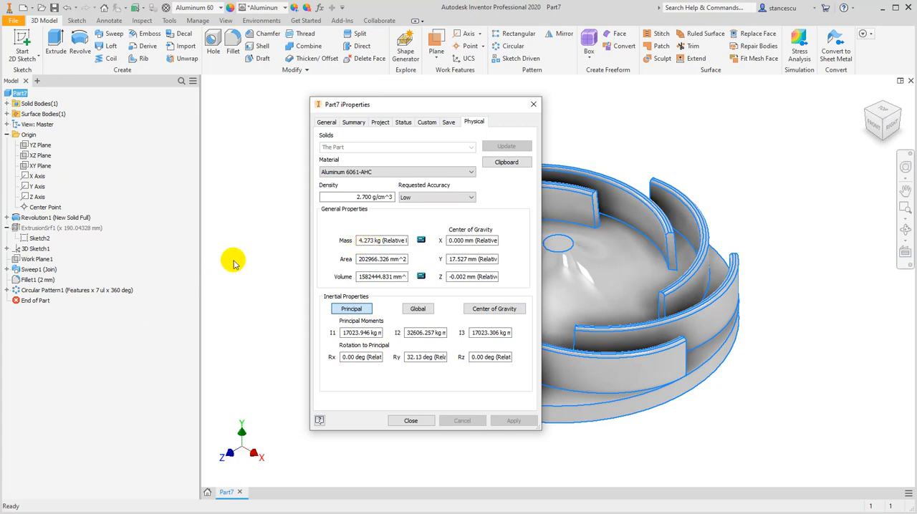
left_click(413, 421)
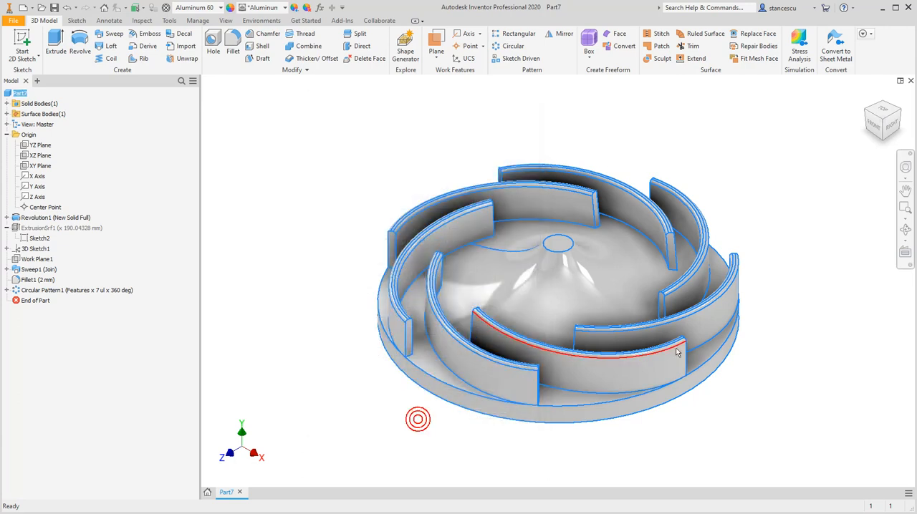
Examine the finished impeller's underside and blades from several angles, and return to the home view
key("F4")
left_click_drag(810, 350, 804, 311)
key("Escape")
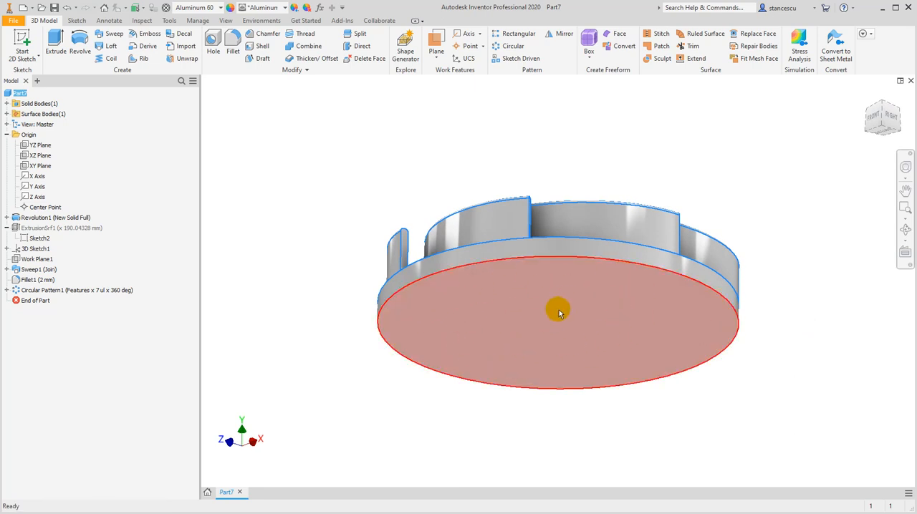
key("F4")
left_click_drag(339, 380, 348, 362)
middle_click_drag(555, 330, 550, 402, "shift")
left_click(364, 117)
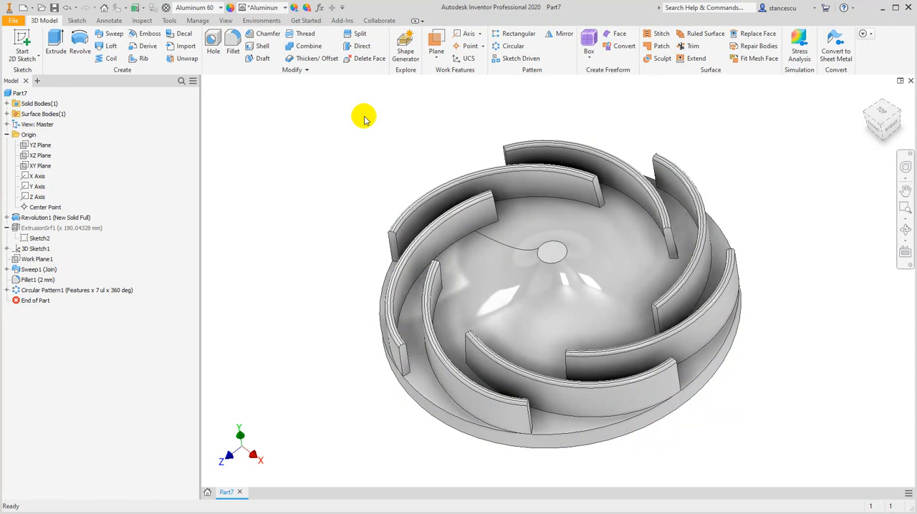
left_click(869, 96)
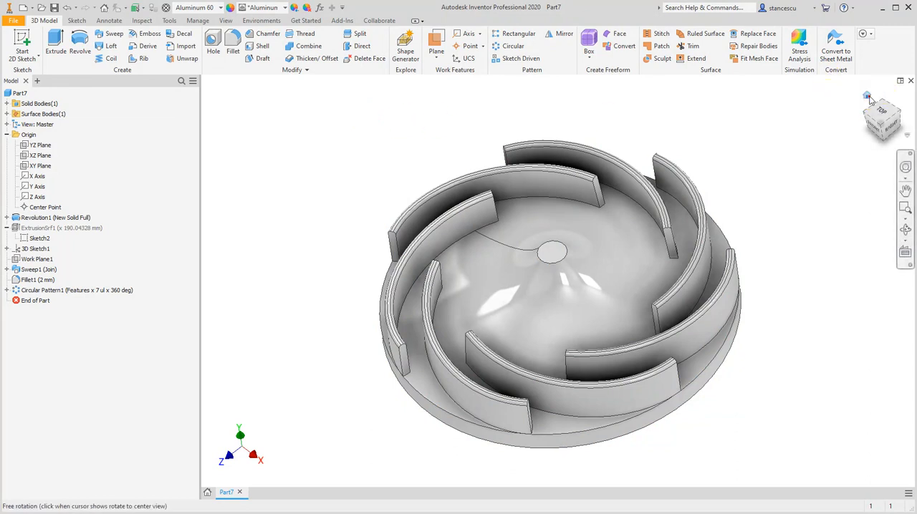